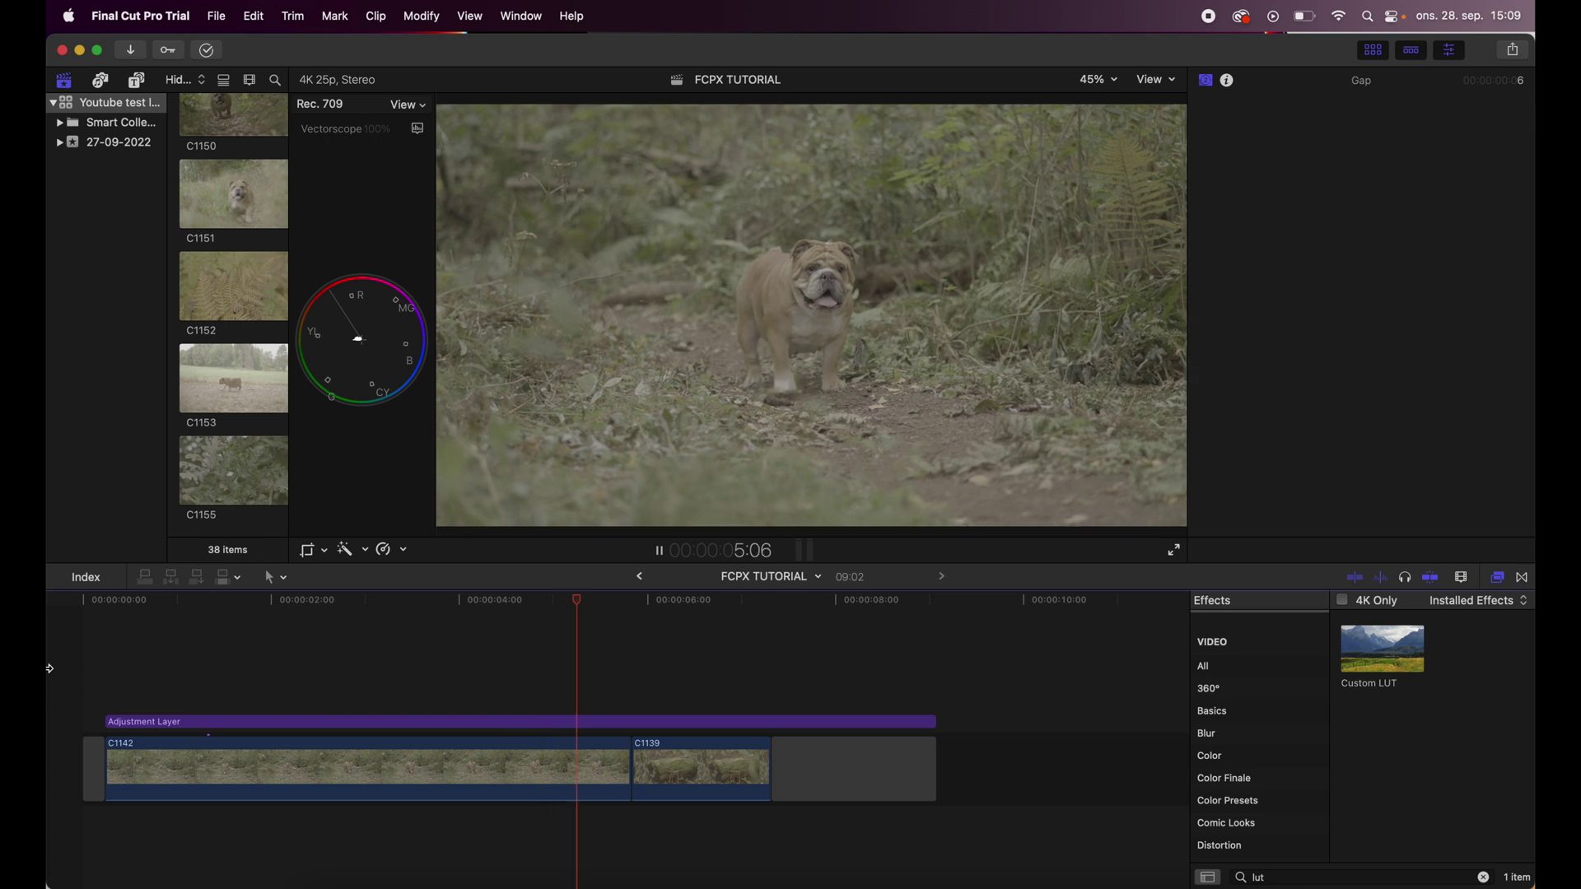
- Stop playback of the FCPX TUTORIAL timeline with Space
{"action": "key", "text": "space"}
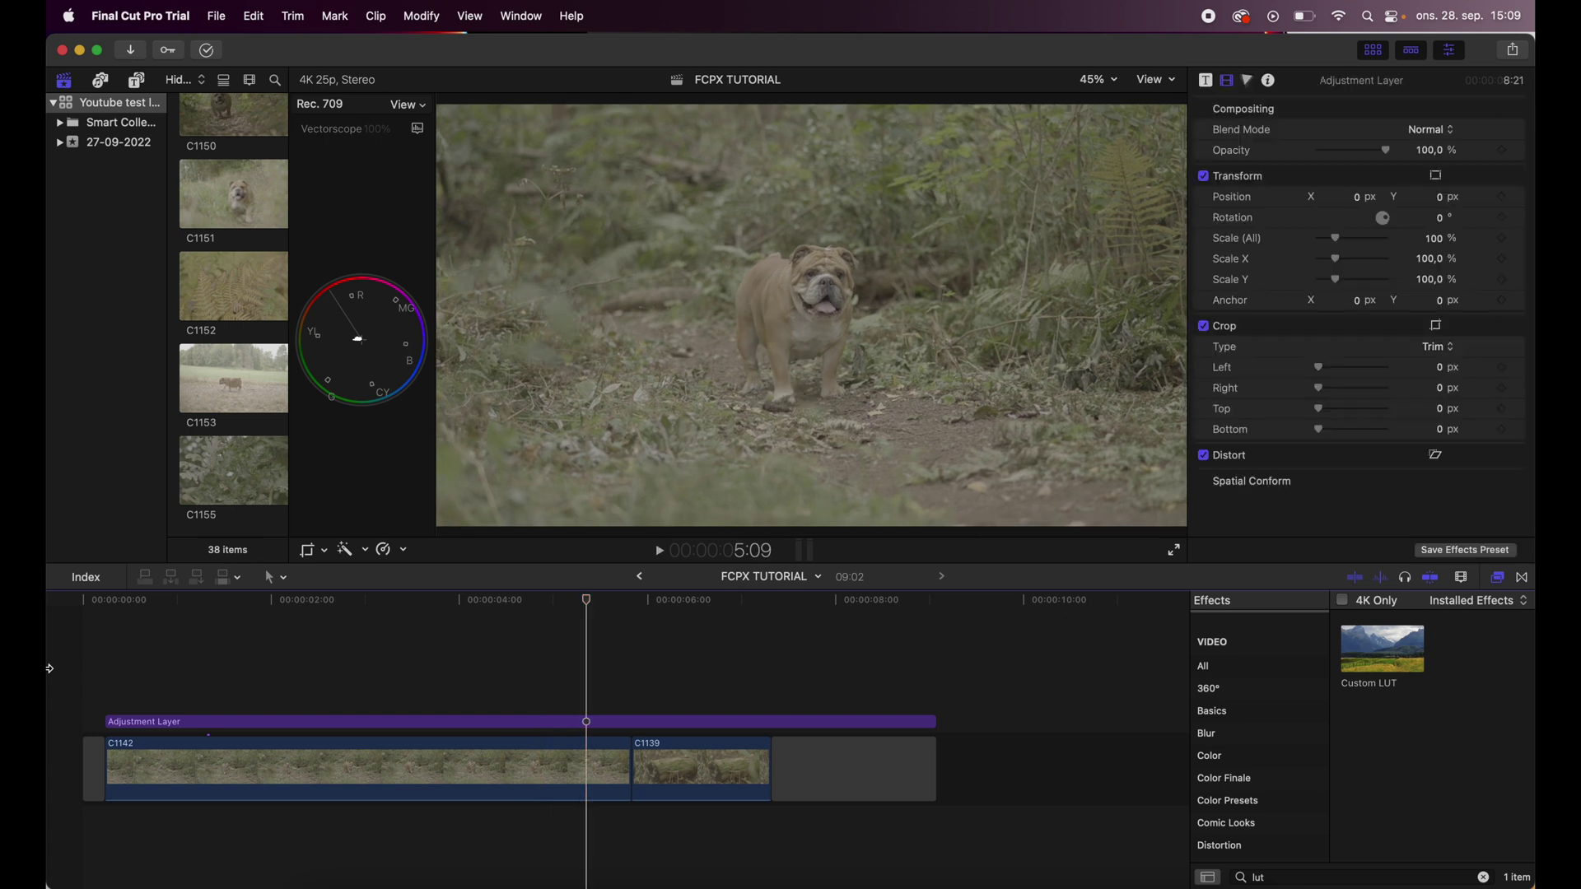
- Apply the Custom LUT effect to the Adjustment Layer spanning clips C1142 and C1139
{"action": "left_click", "coordinate": [212, 684]}
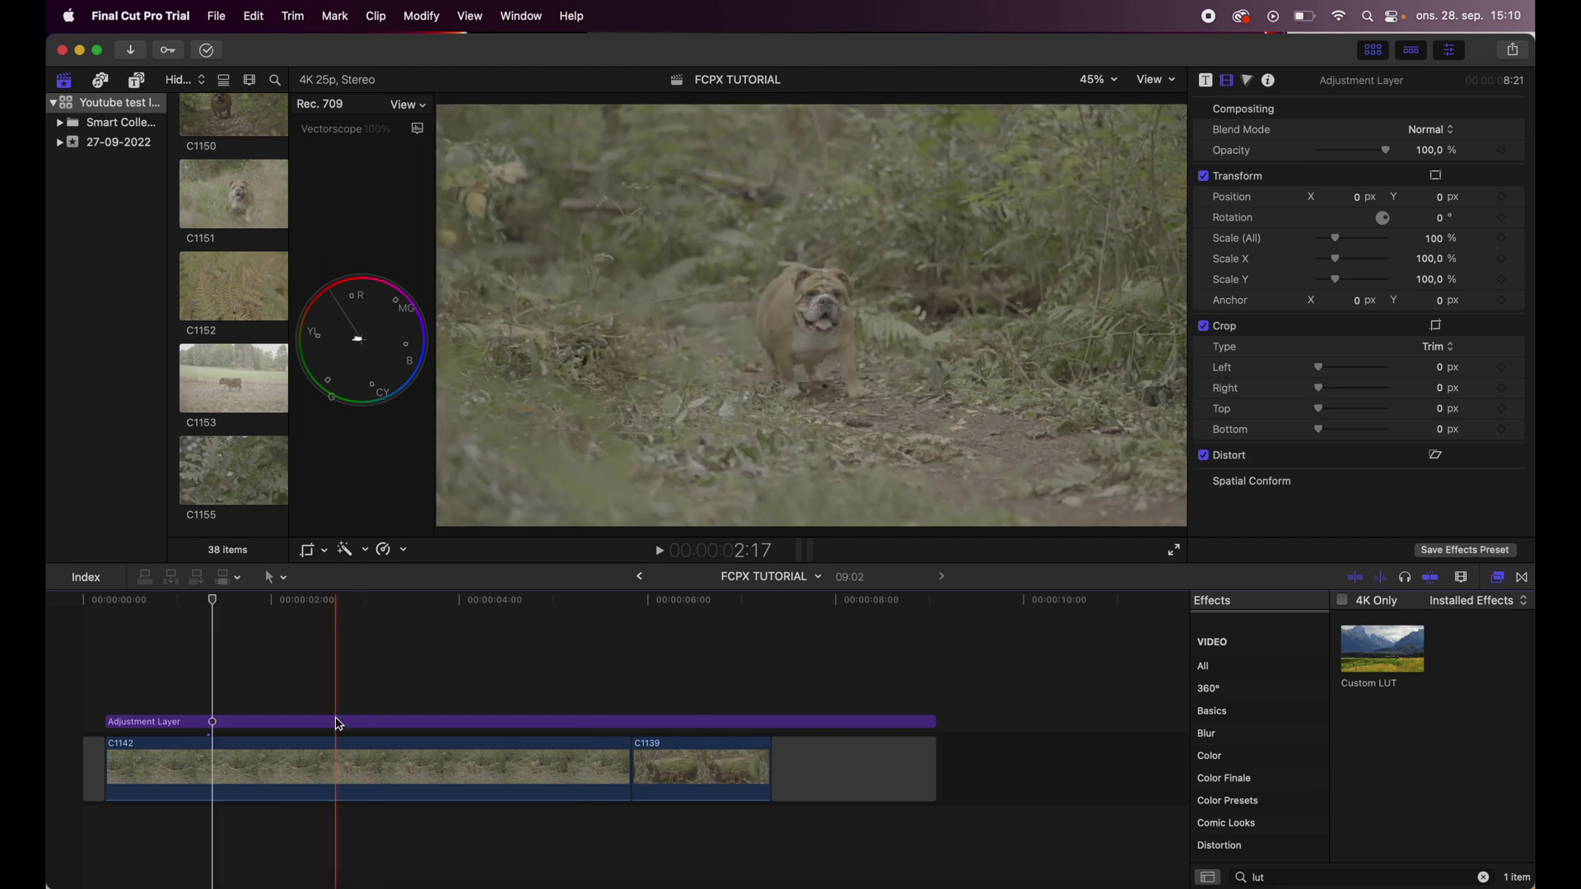
{"action": "left_click", "coordinate": [328, 725]}
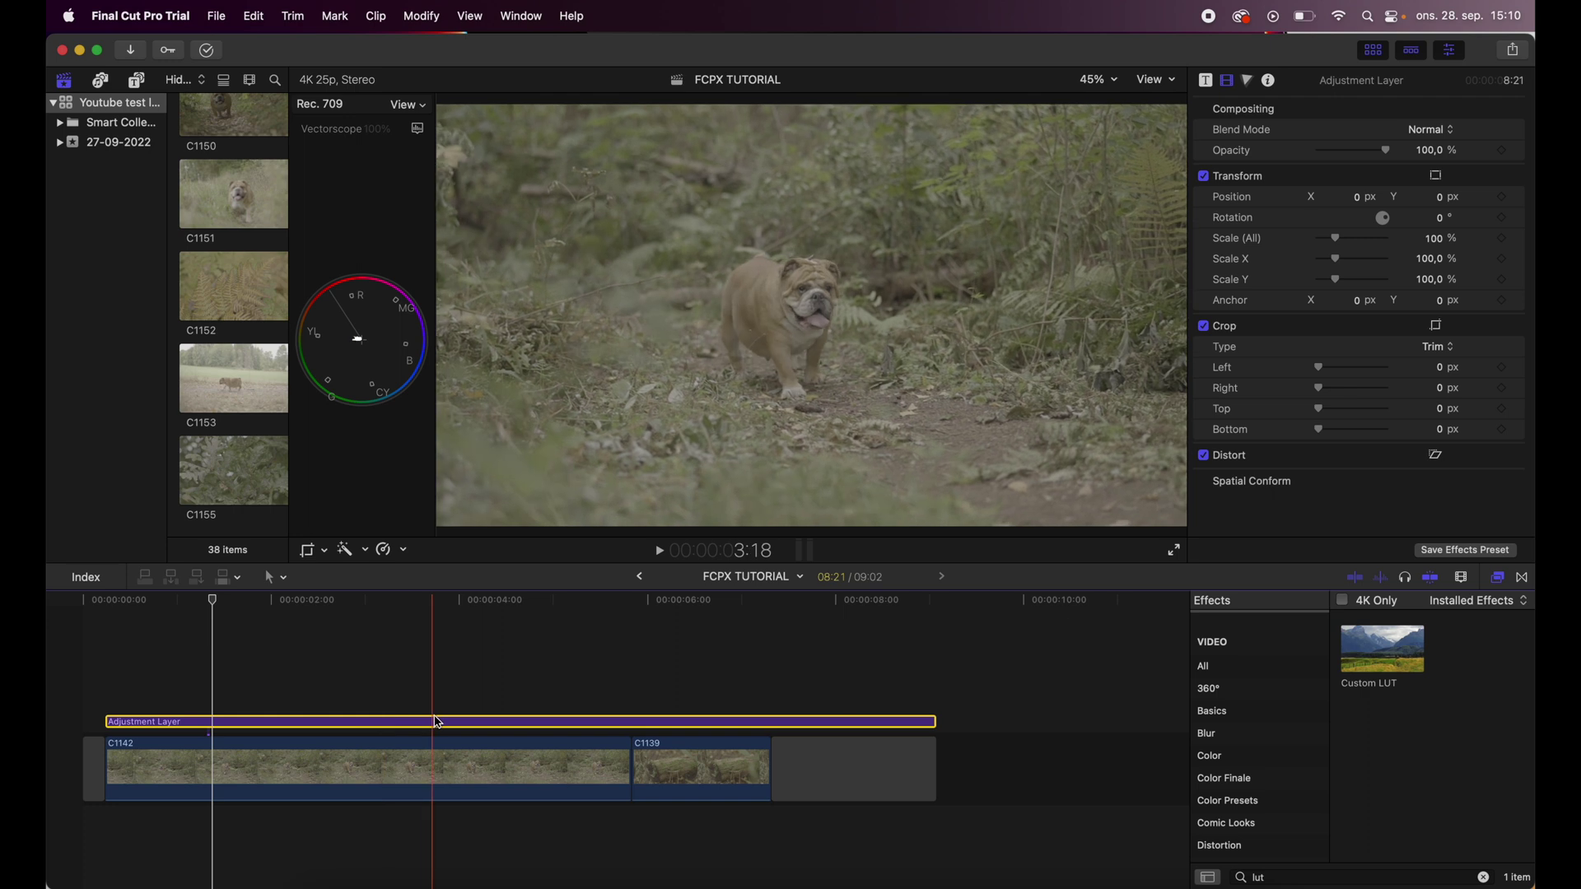
{"action": "left_click", "coordinate": [1392, 668]}
{"action": "left_click_drag", "start_coordinate": [1393, 669], "coordinate": [413, 725]}
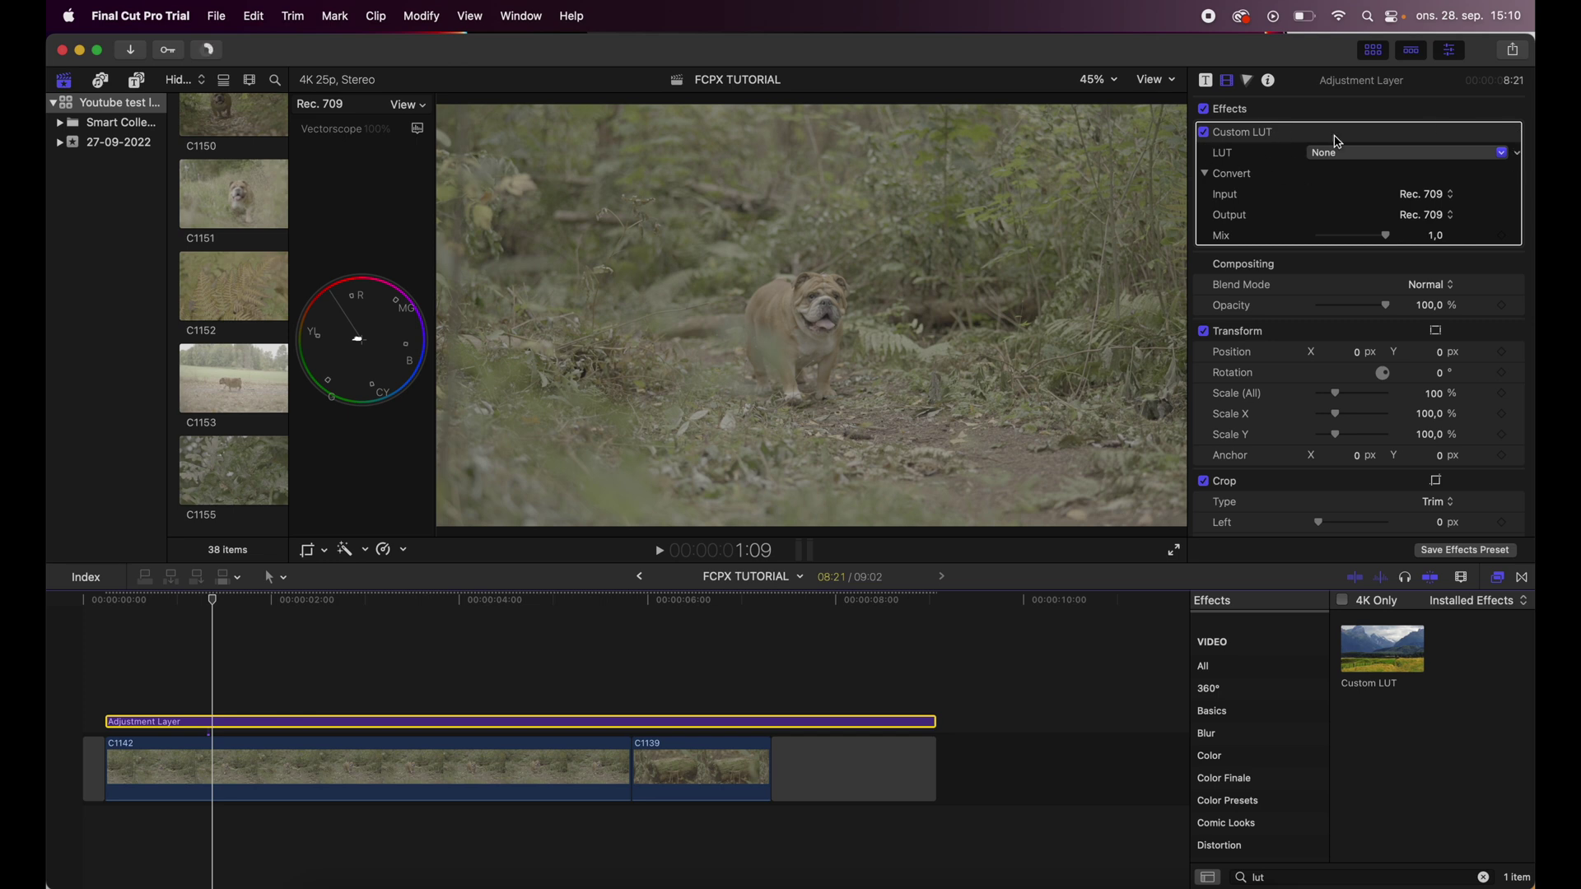
- Set the Custom LUT to SonyLookProfiles 2_SGamut3CineSLog3_To_LC-709TypeA, after trying Neutral A7s3
{"action": "left_click", "coordinate": [1480, 154]}
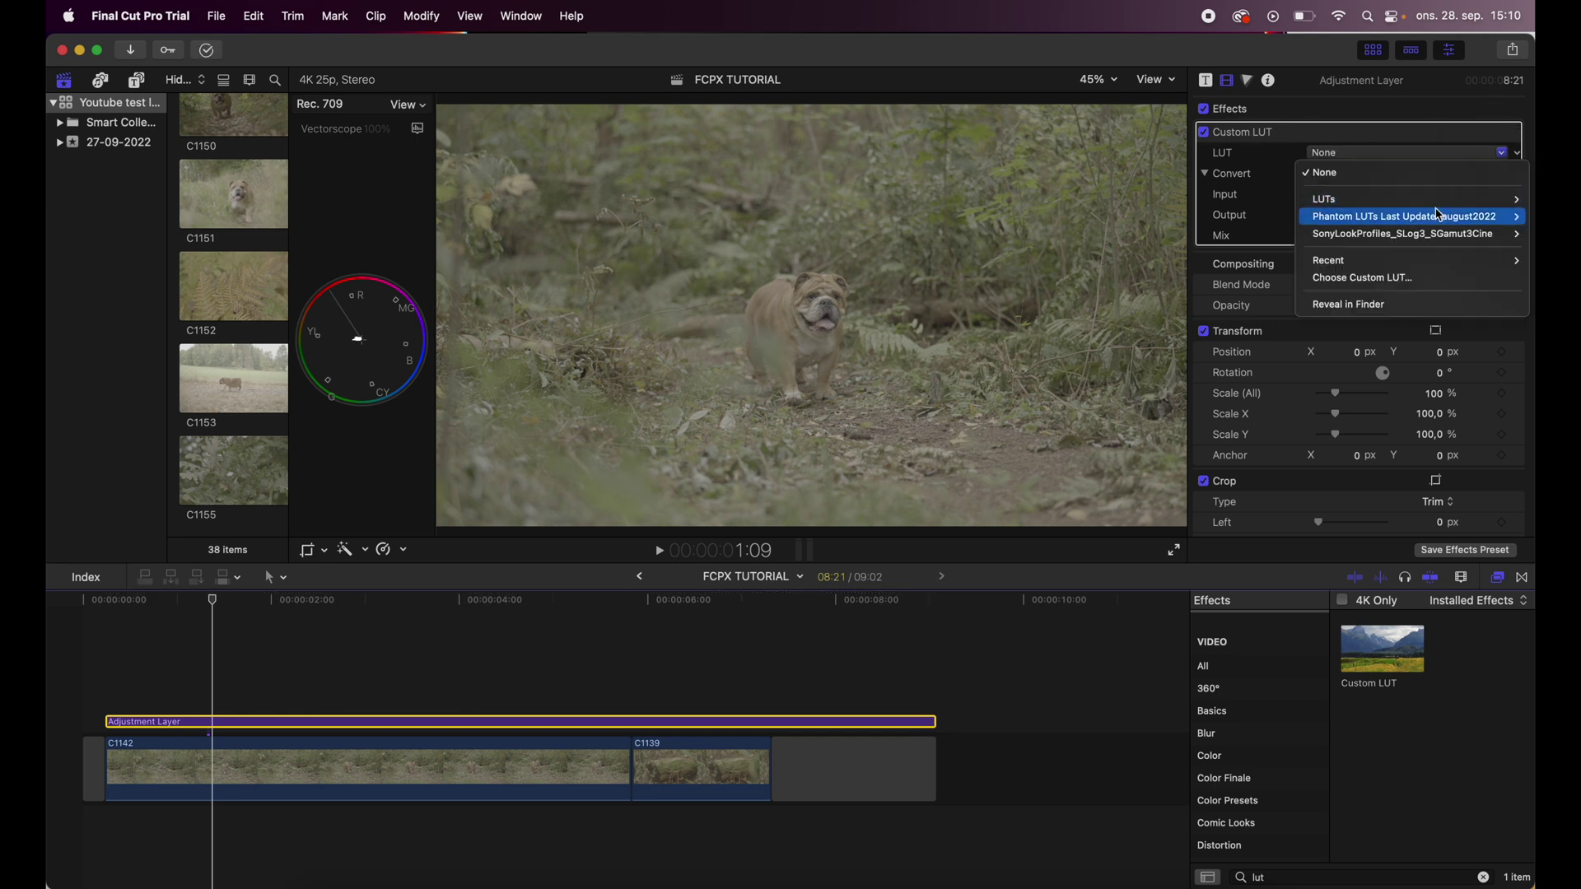
{"action": "mouse_move", "coordinate": [1417, 218]}
{"action": "mouse_move", "coordinate": [1233, 231]}
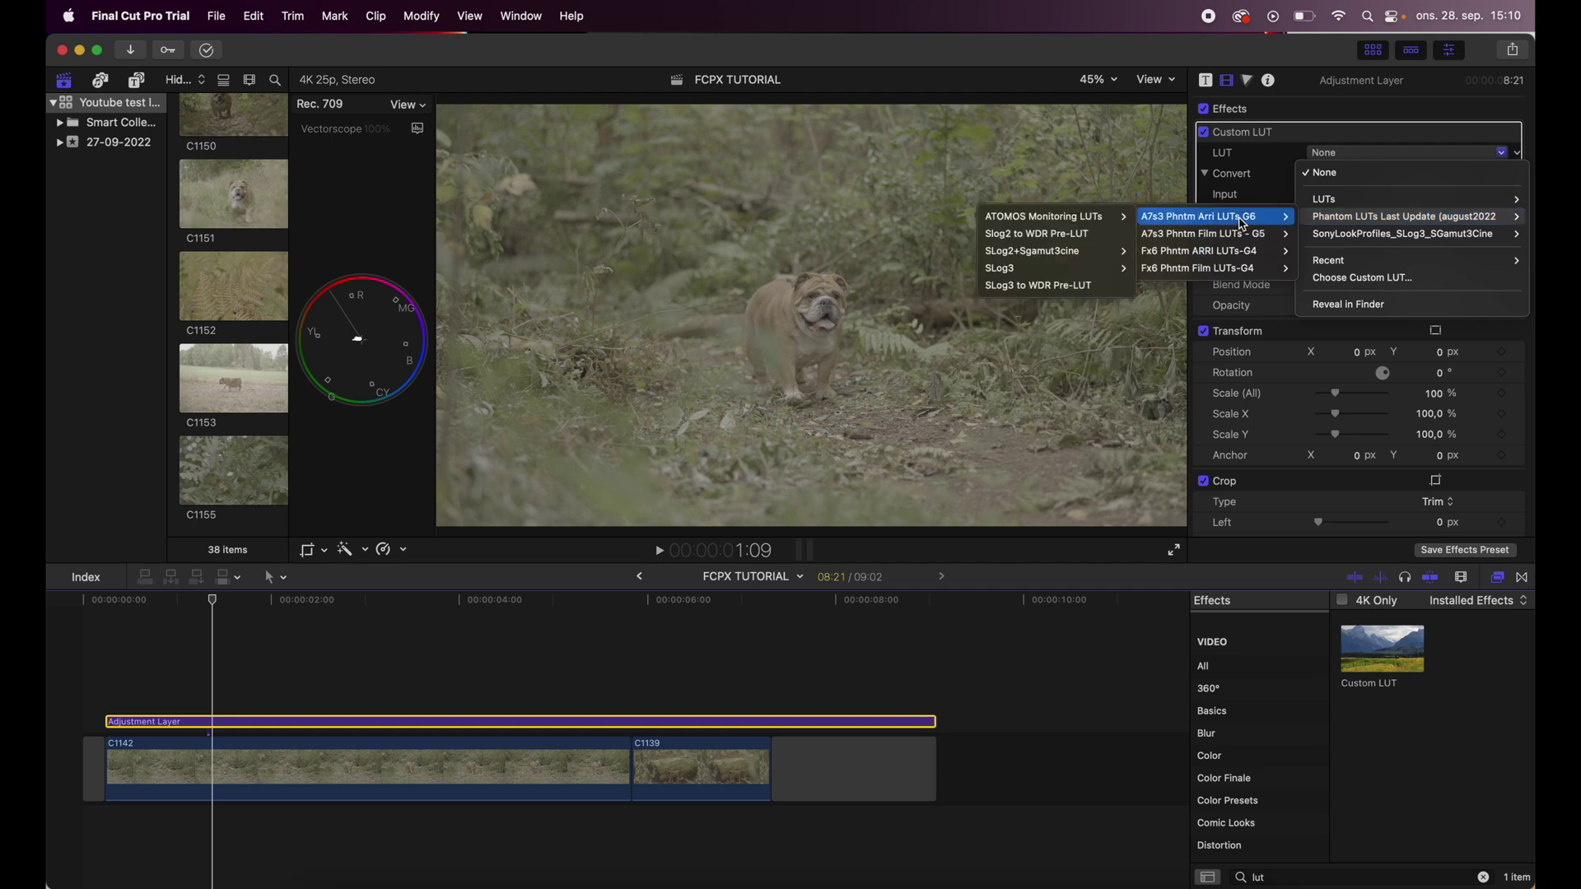
{"action": "mouse_move", "coordinate": [1058, 271]}
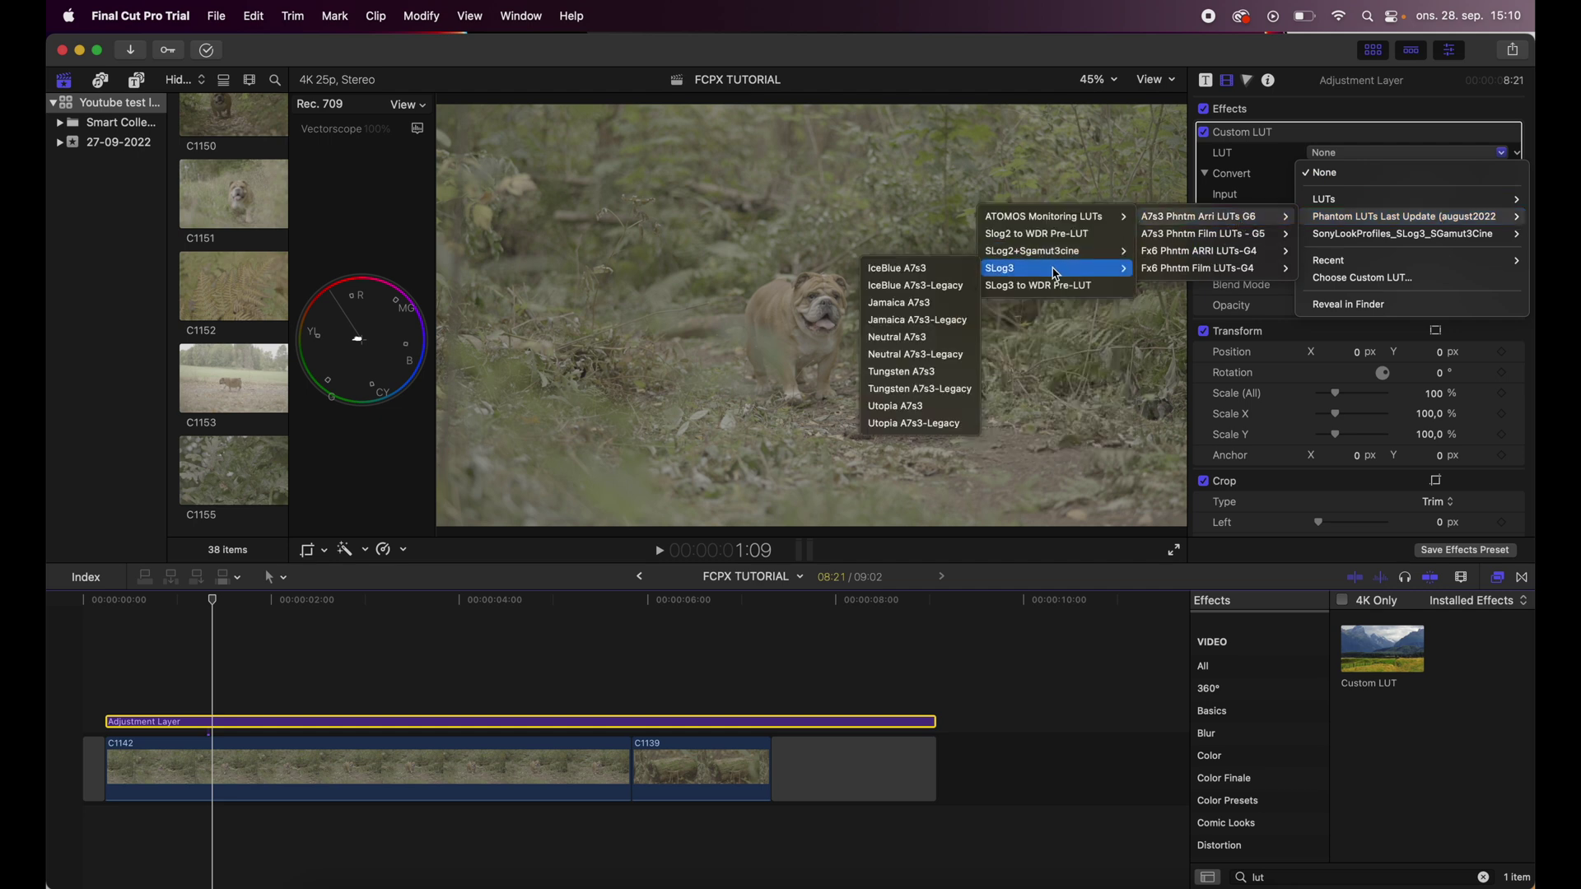
{"action": "left_click", "coordinate": [922, 338]}
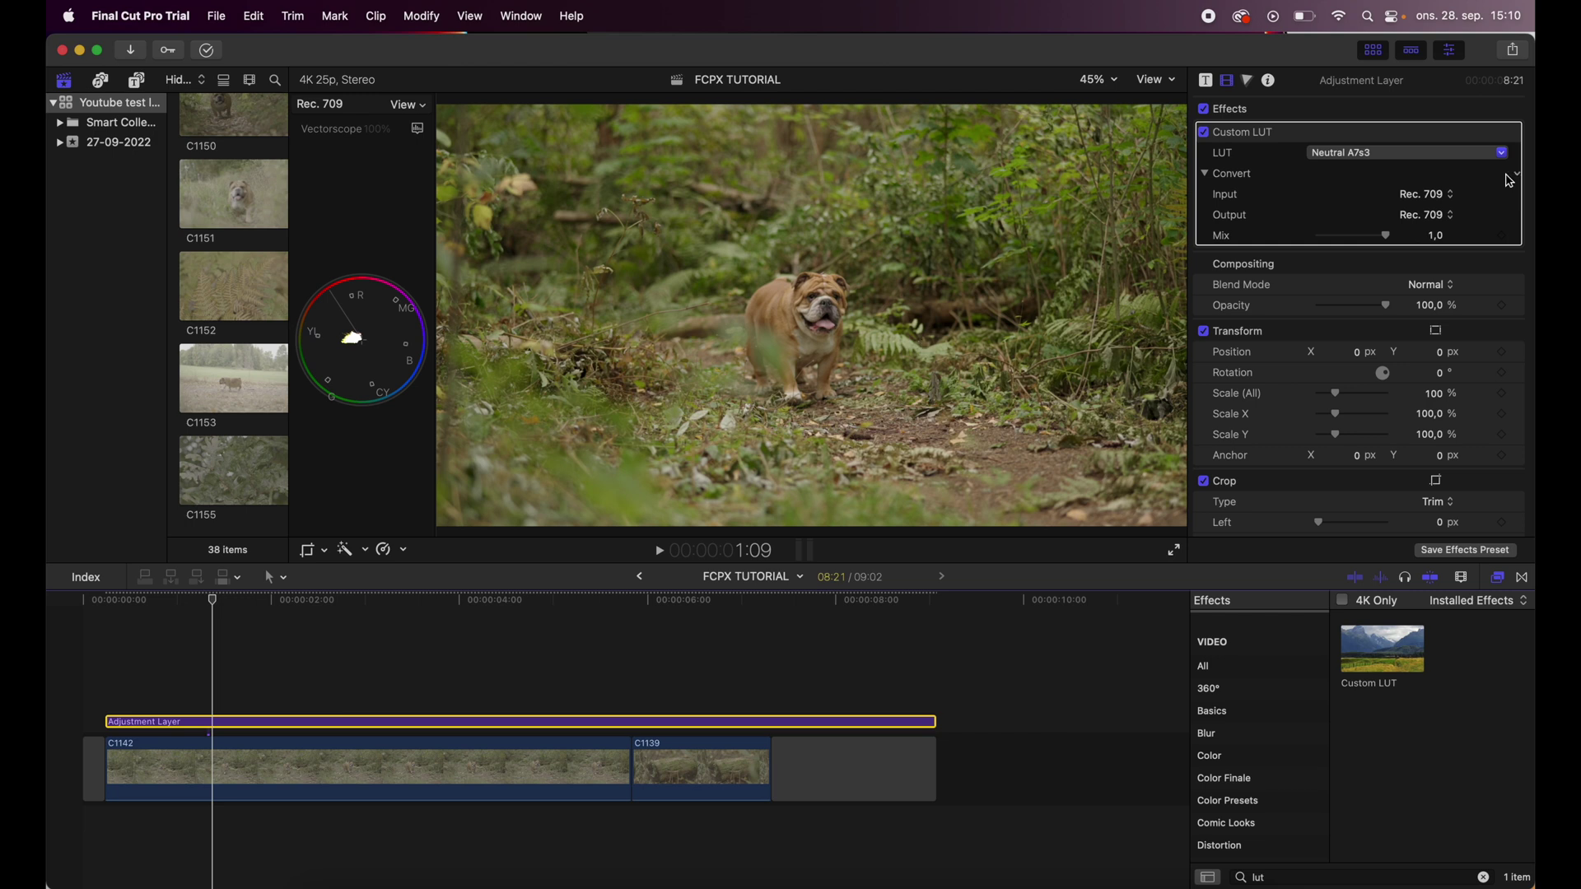
{"action": "left_click", "coordinate": [1413, 153]}
{"action": "mouse_move", "coordinate": [1348, 237]}
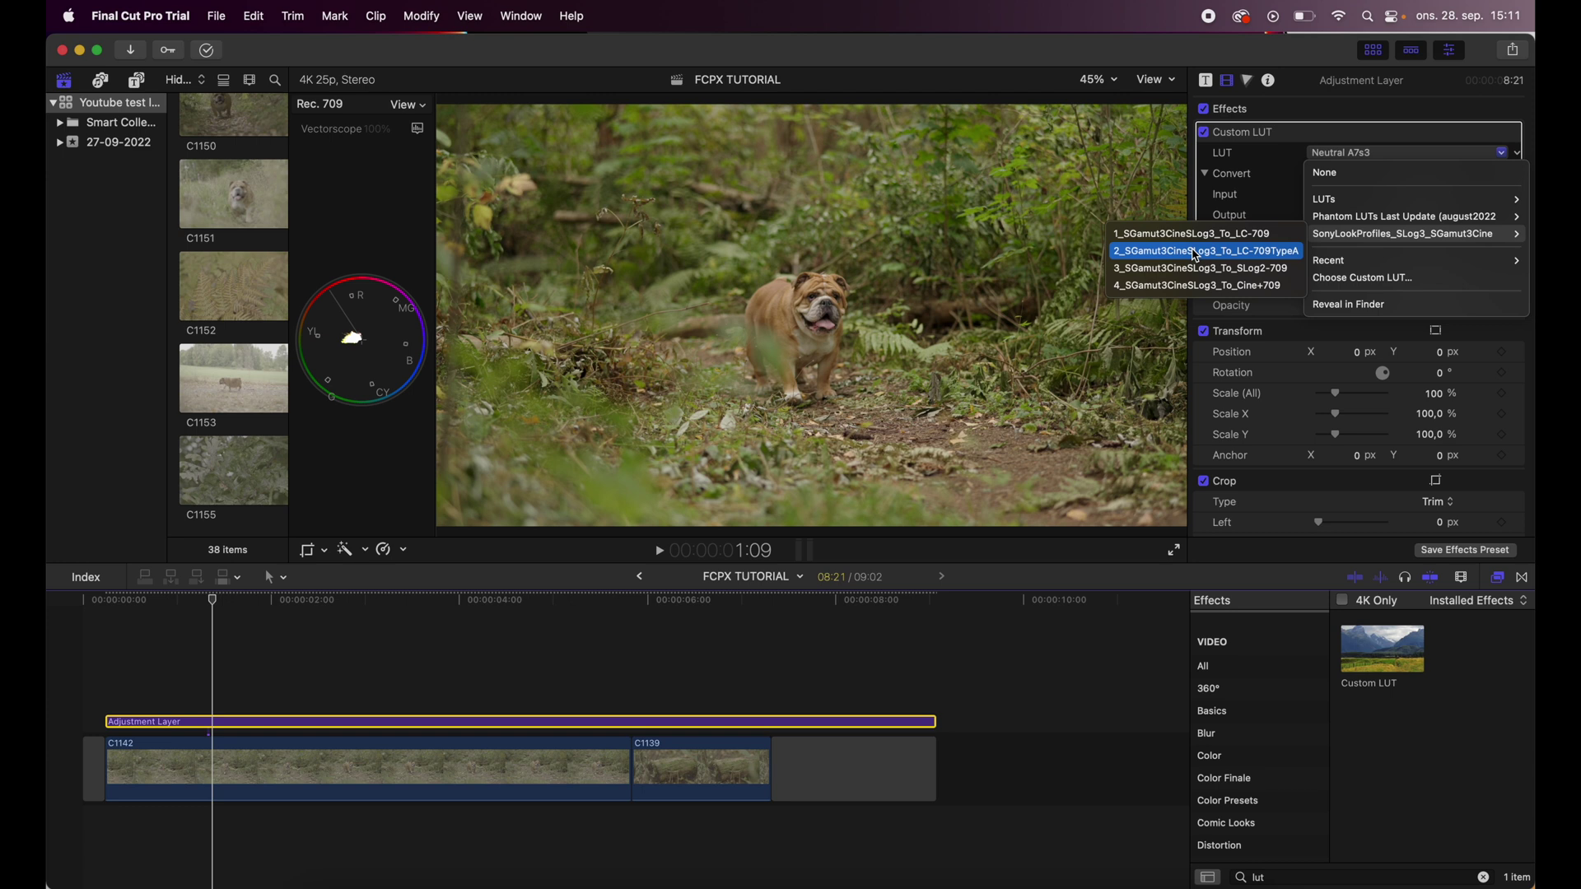
{"action": "left_click", "coordinate": [1196, 252]}
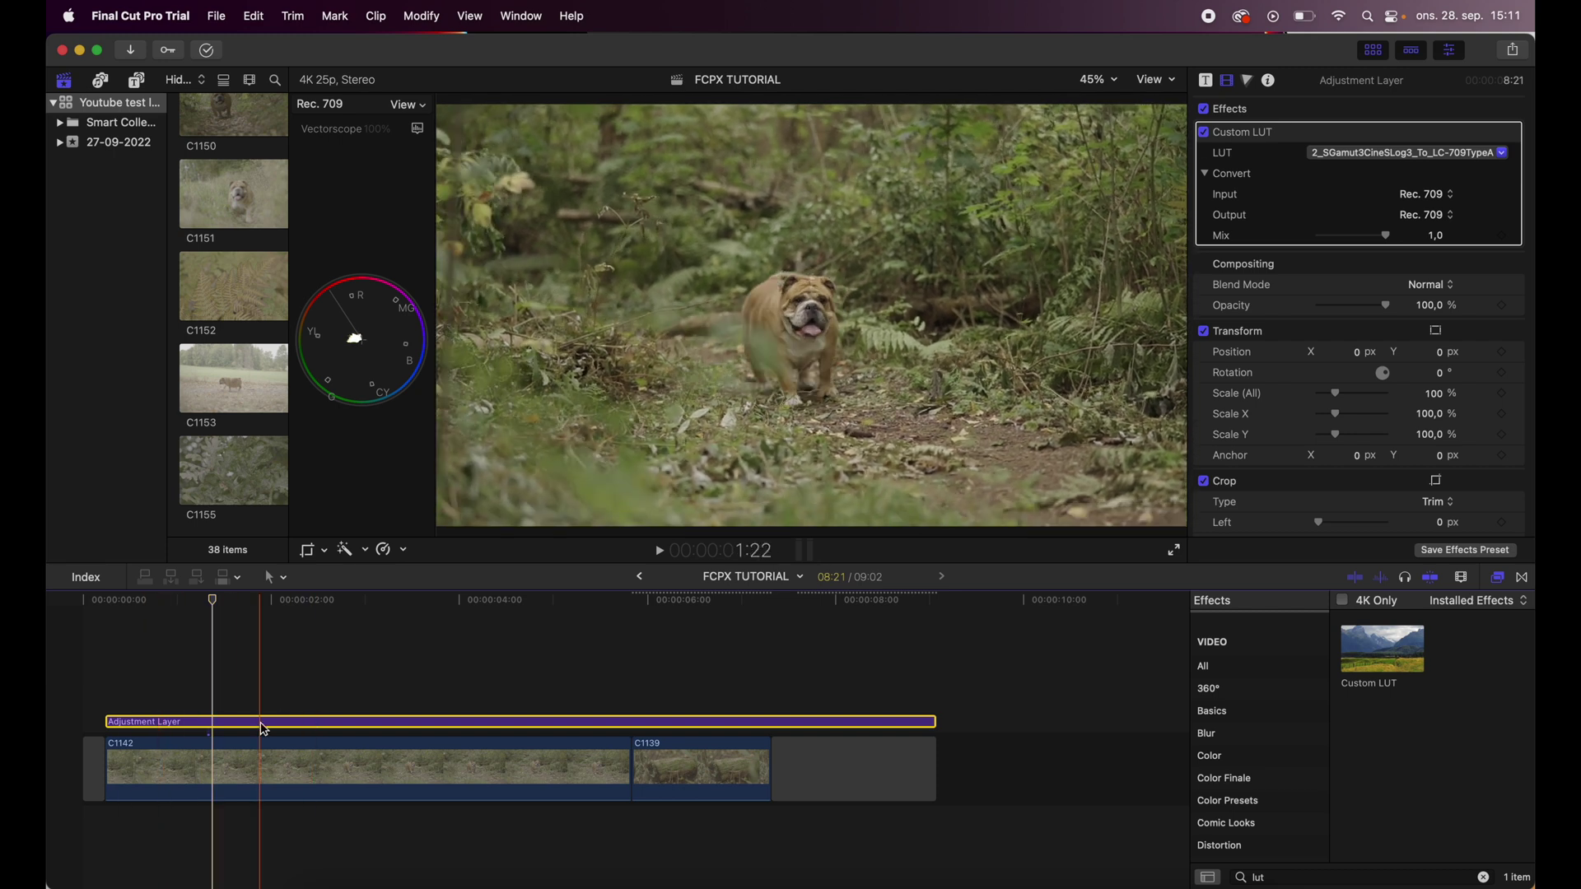
- Add a Color Curves correction to clip C1142
{"action": "left_click", "coordinate": [242, 768]}
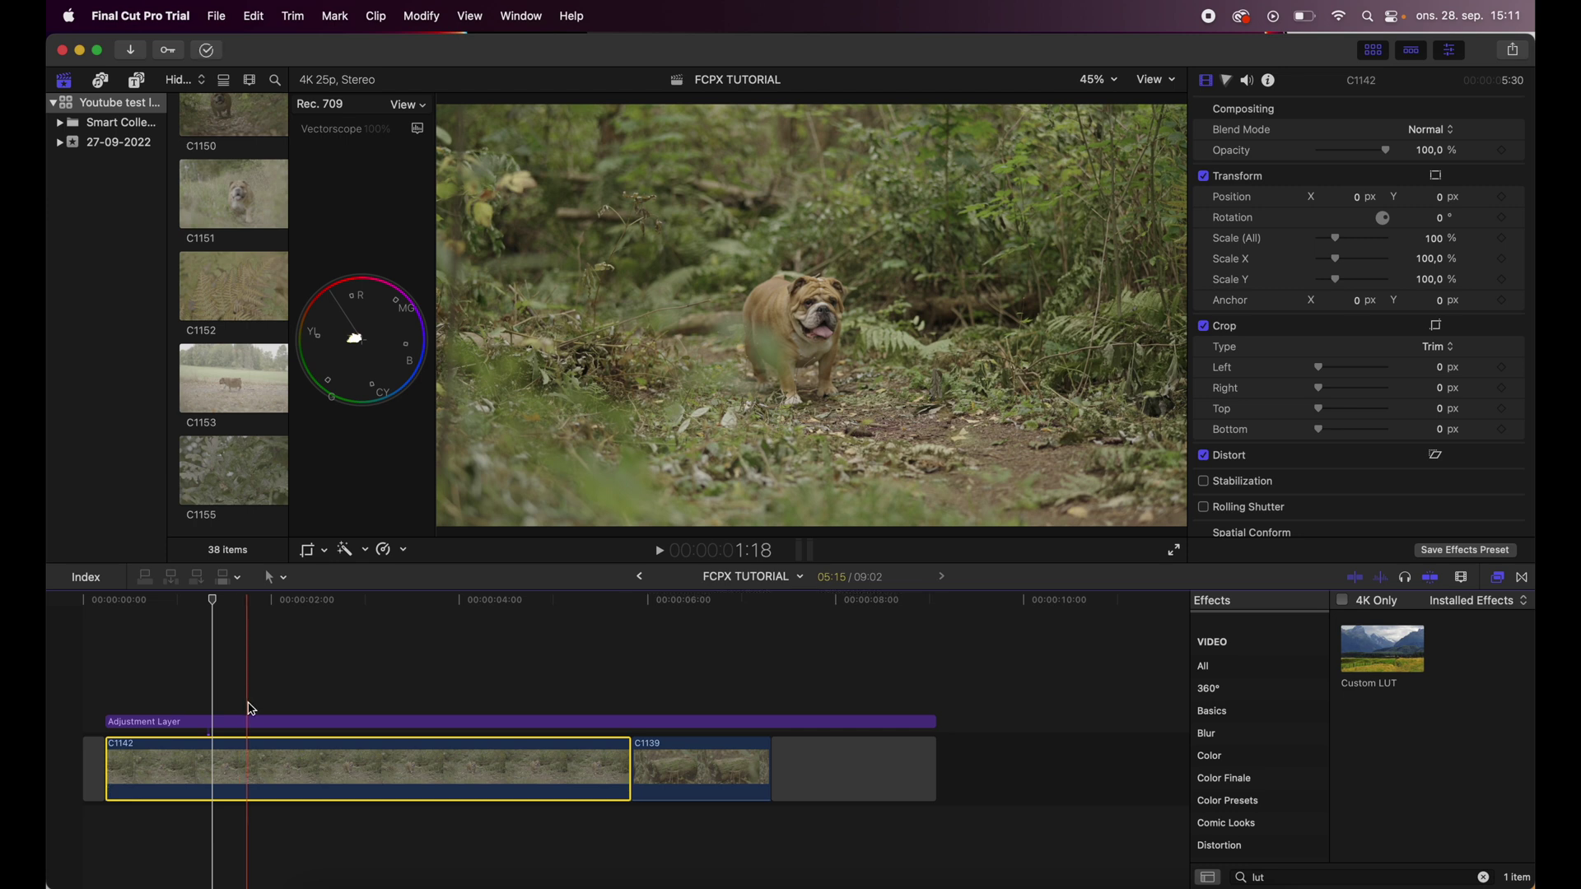
{"action": "left_click", "coordinate": [240, 722]}
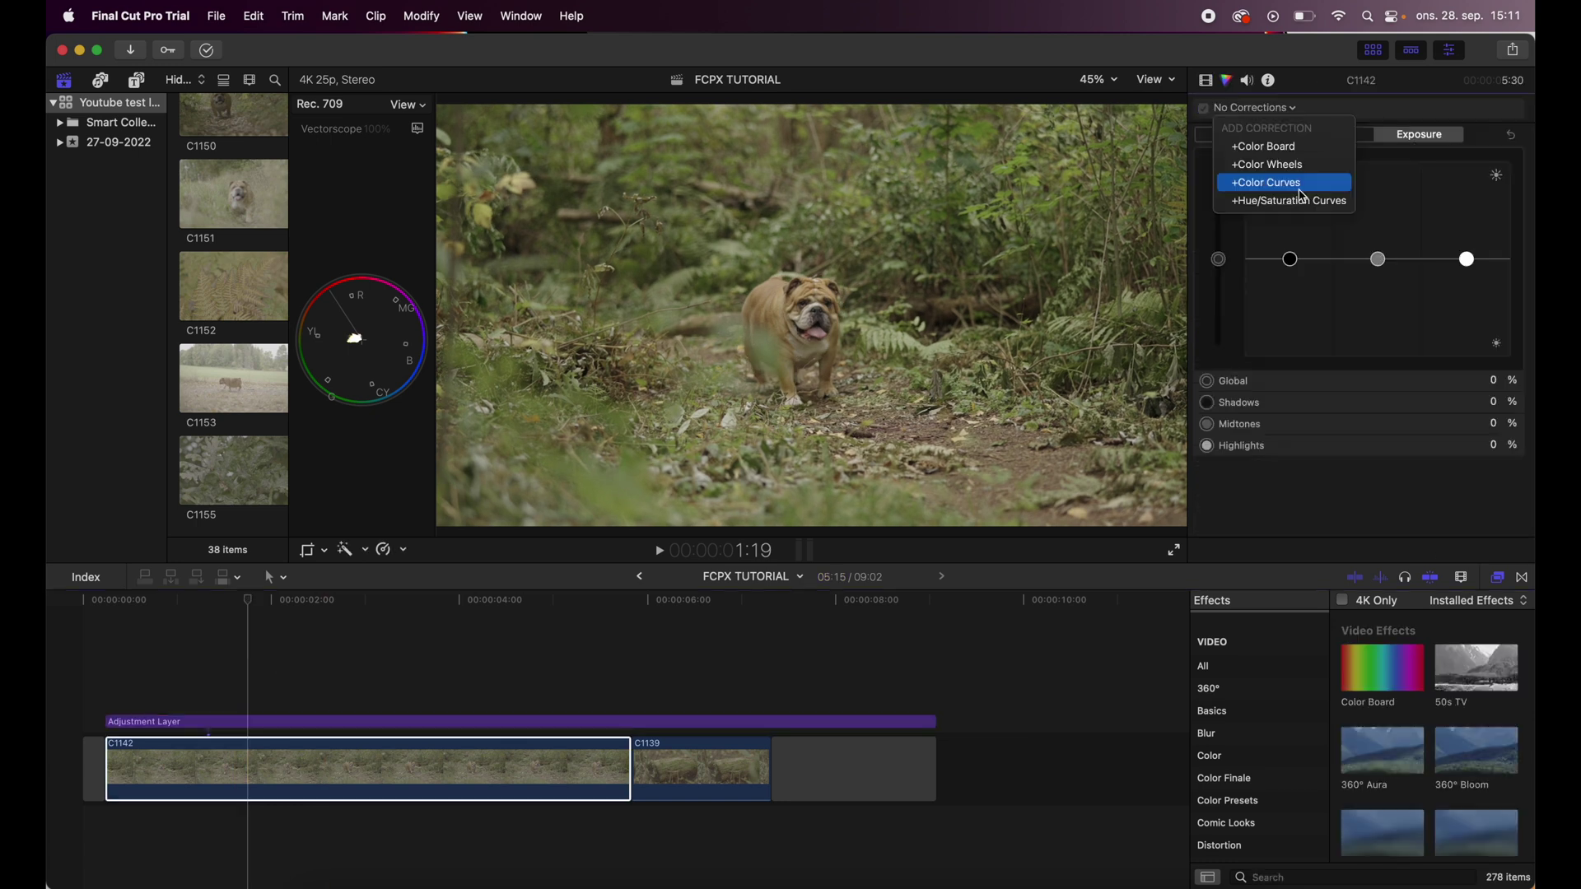
{"action": "left_click", "coordinate": [1302, 196]}
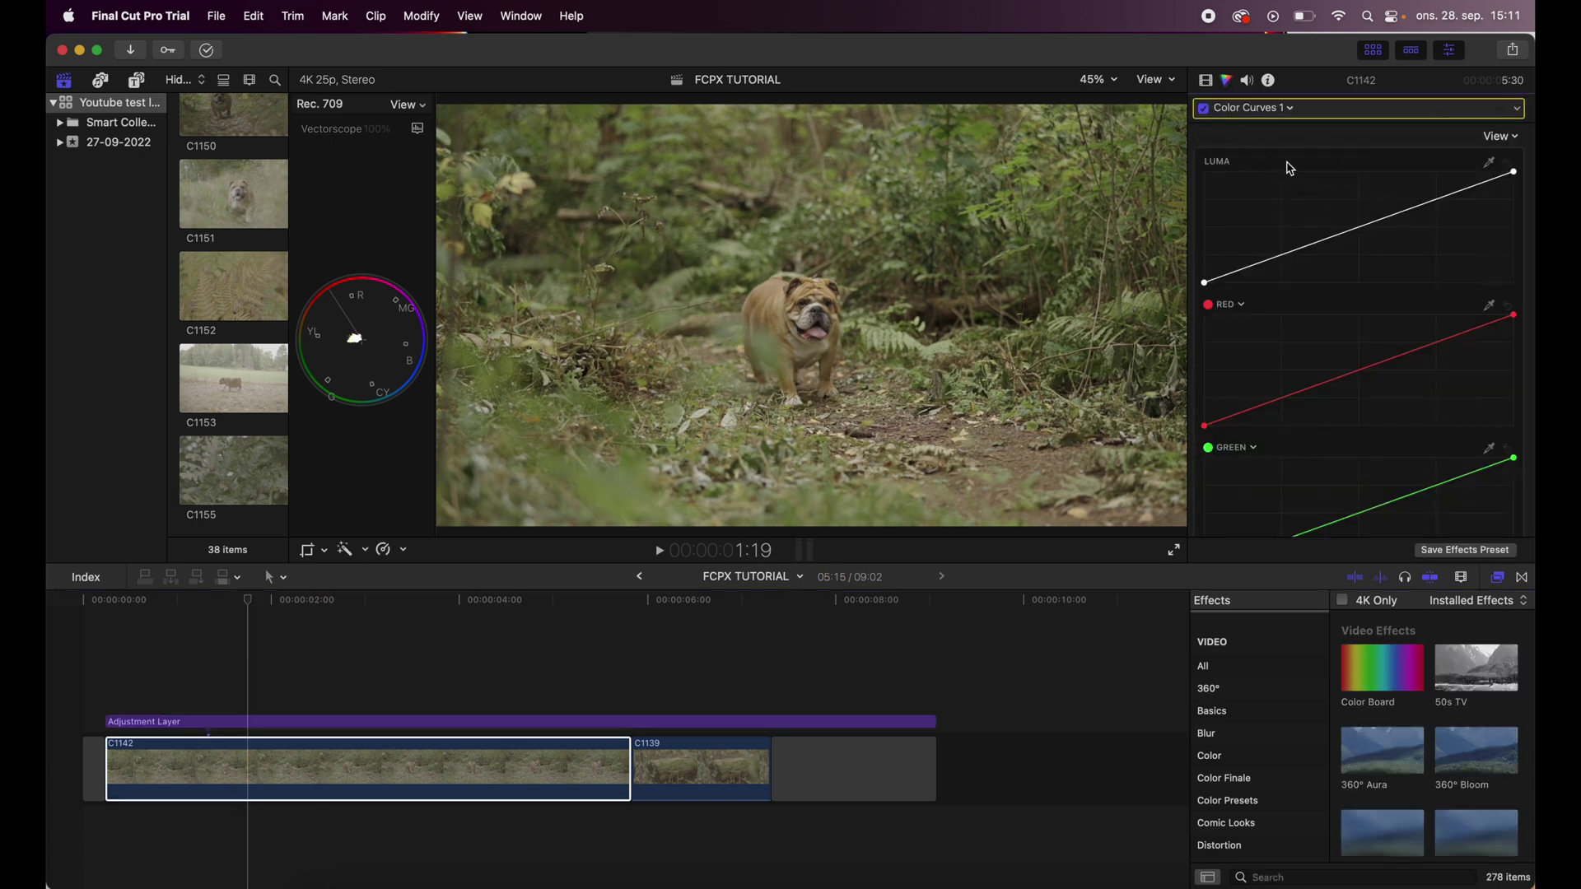
{"action": "scroll", "coordinate": [1276, 191], "scroll_direction": "down", "scroll_amount": 1}
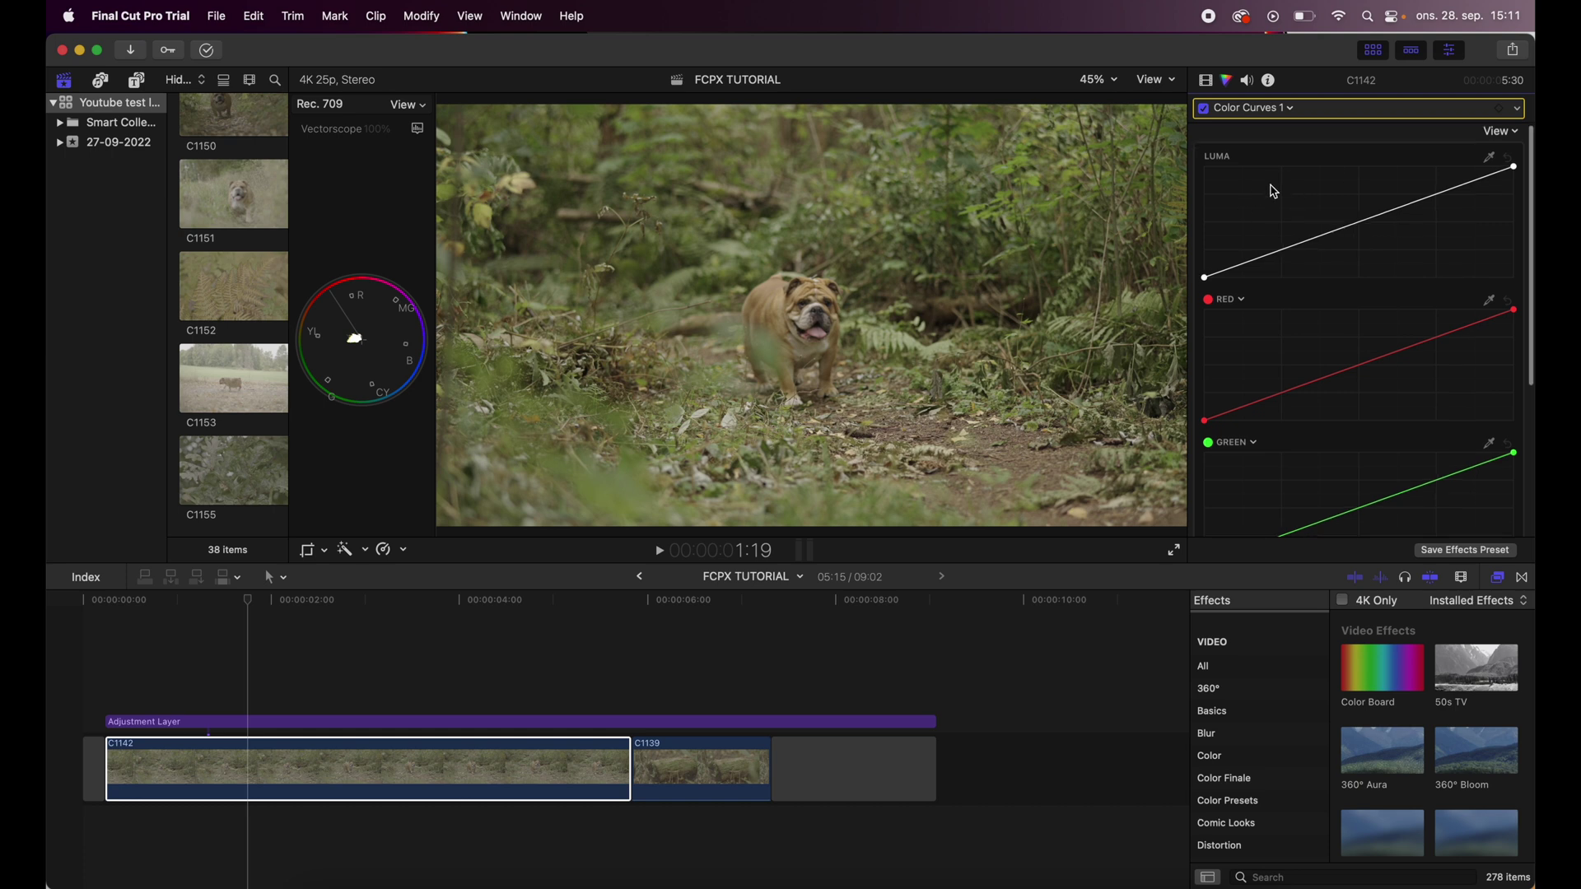
- Shape the Luma curve into an S: darker shadows, brighter highlights, slightly lowered midpoint; compare on/off
{"action": "left_click", "coordinate": [1281, 255]}
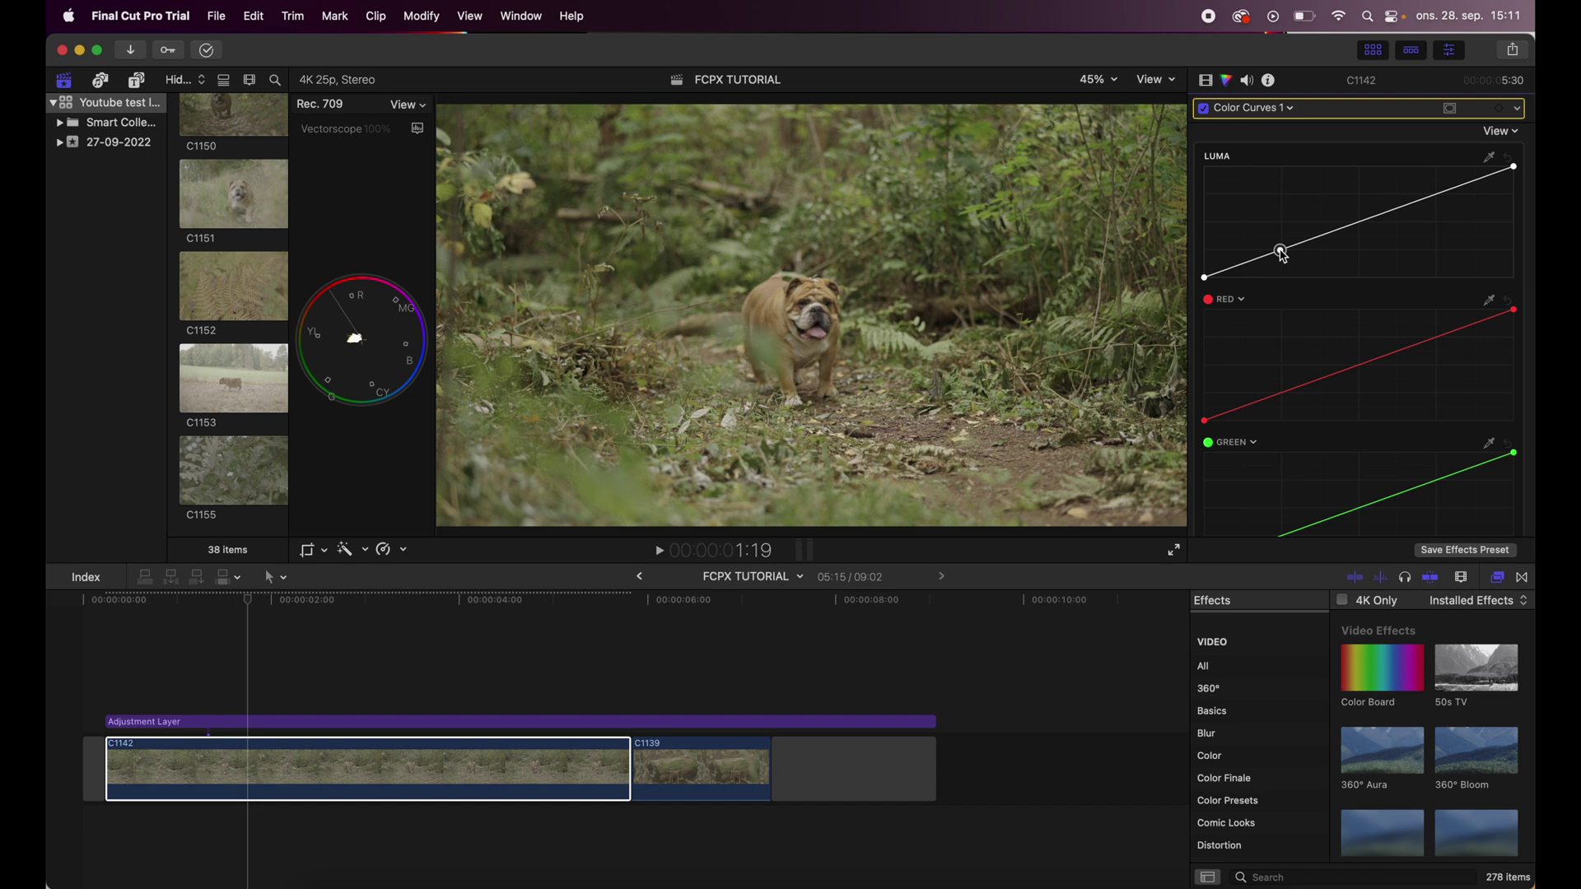
{"action": "left_click_drag", "start_coordinate": [1281, 254], "coordinate": [1281, 265]}
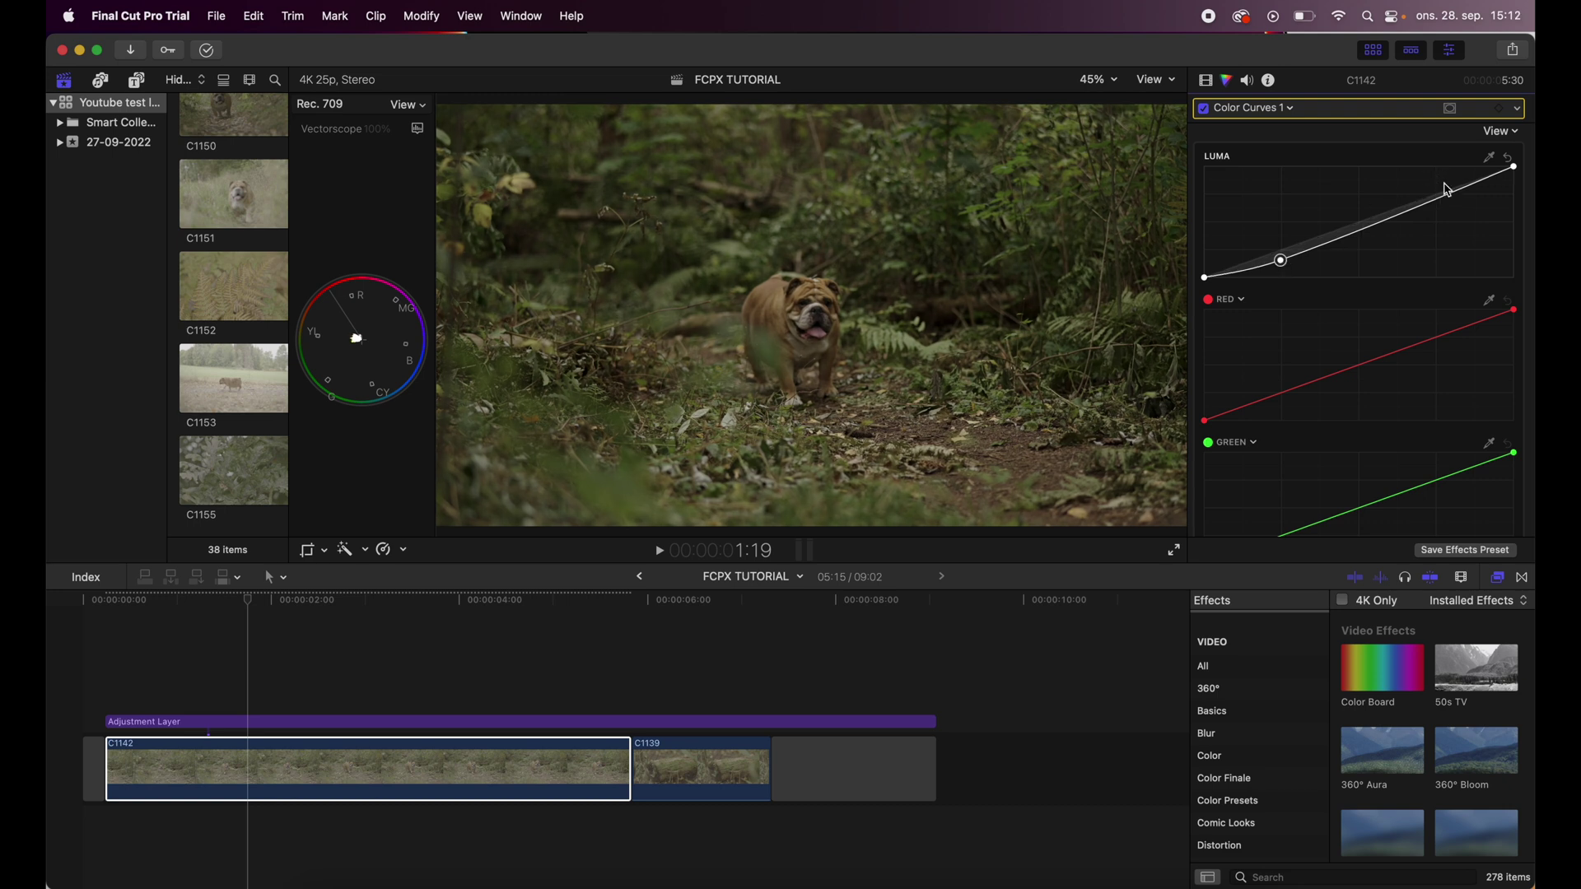
{"action": "left_click", "coordinate": [1437, 200]}
{"action": "left_click_drag", "start_coordinate": [1437, 200], "coordinate": [1435, 191]}
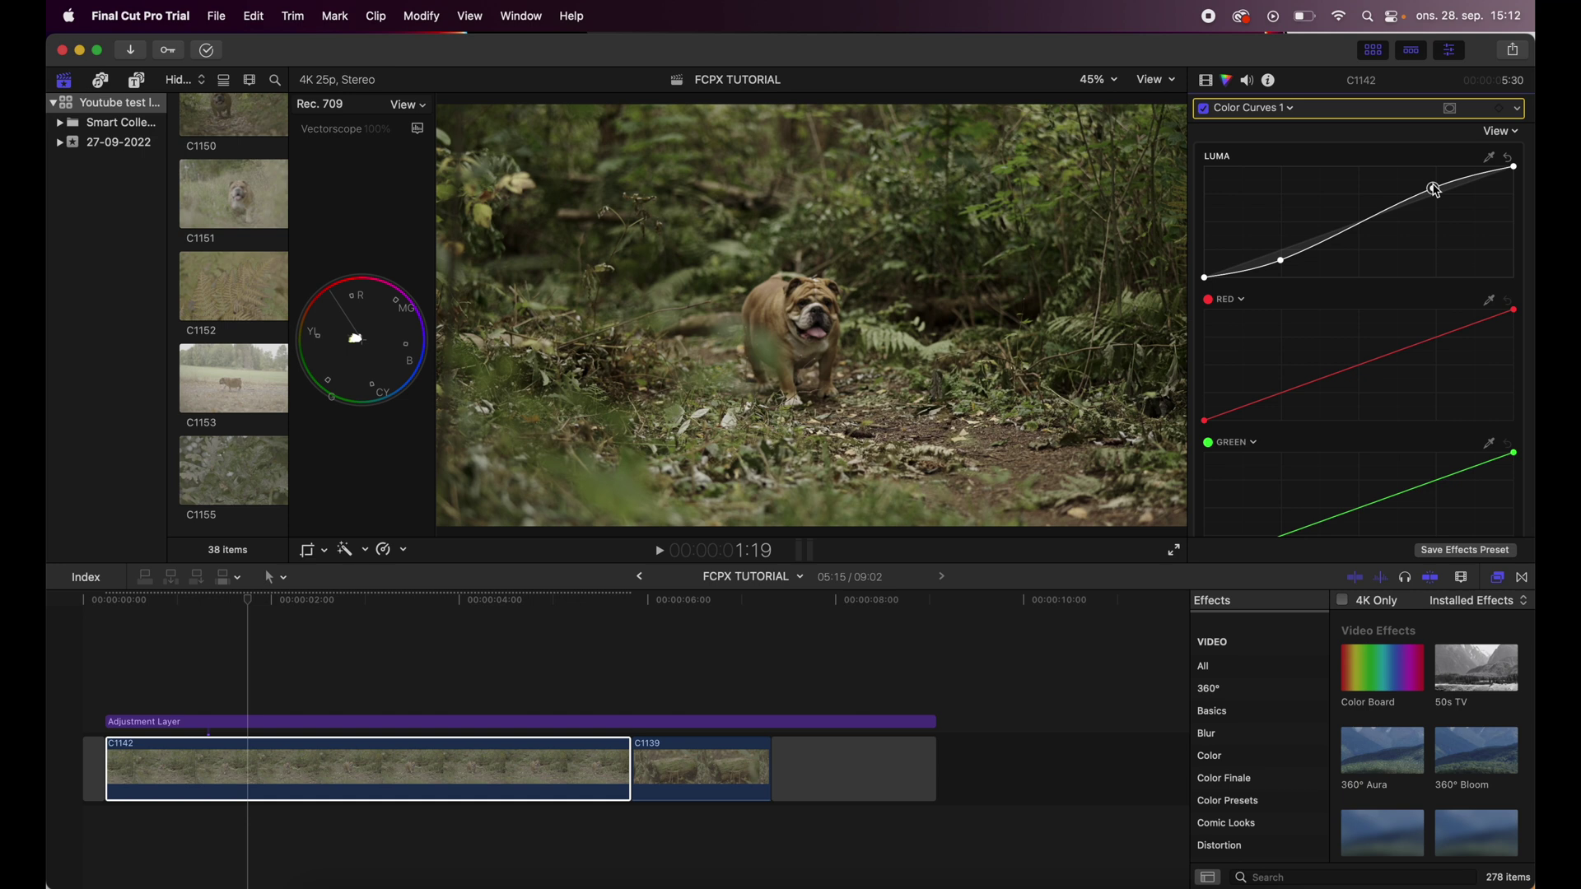
{"action": "left_click_drag", "start_coordinate": [1360, 228], "coordinate": [1362, 234]}
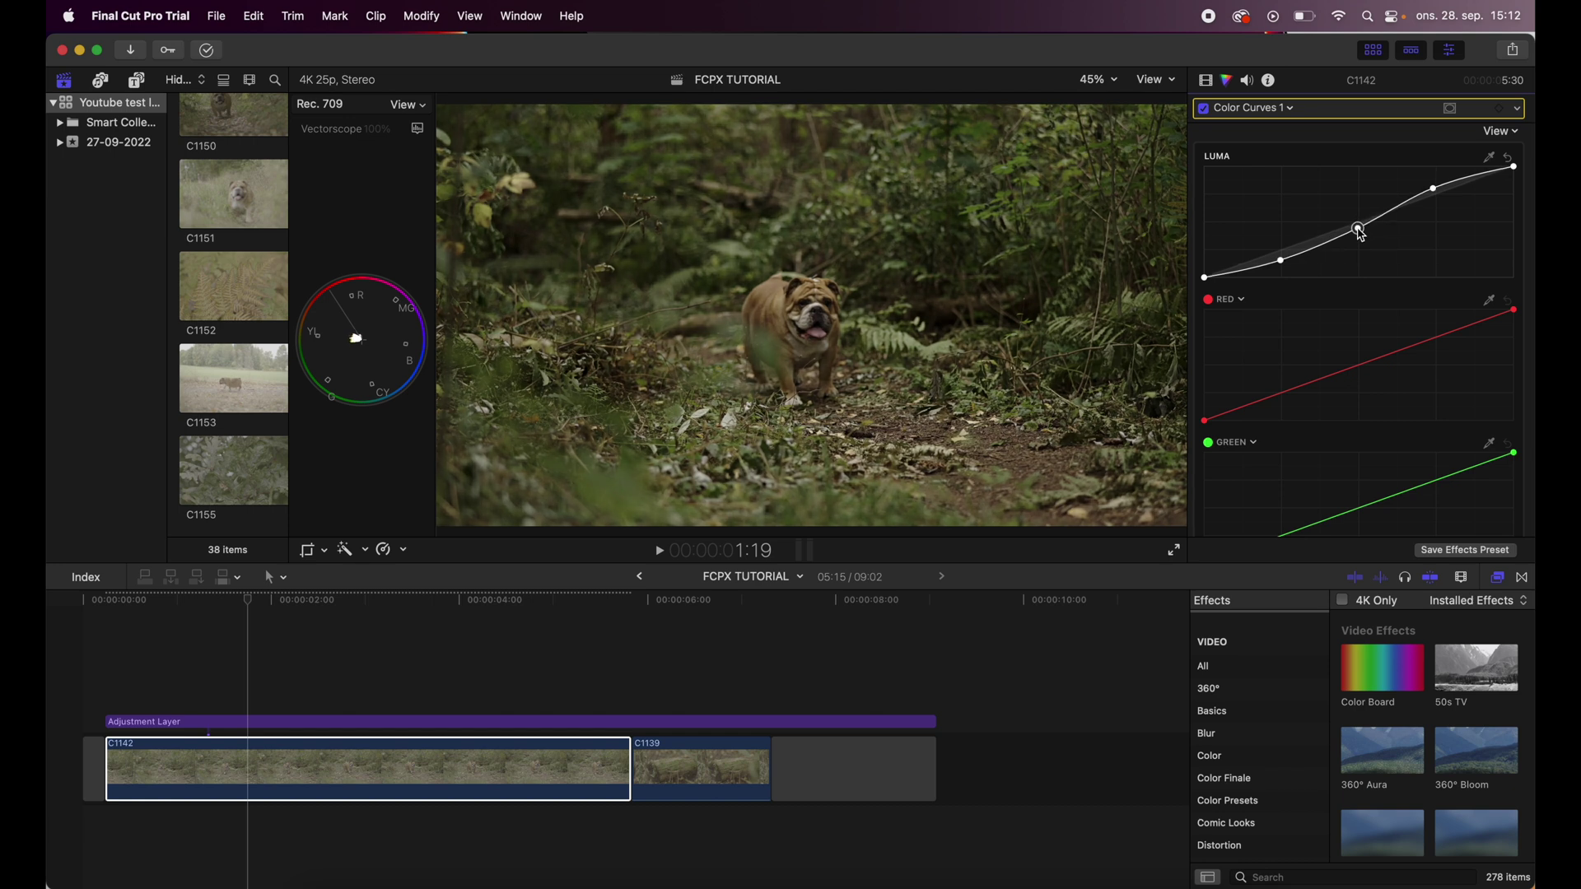
{"action": "left_click", "coordinate": [1204, 109]}
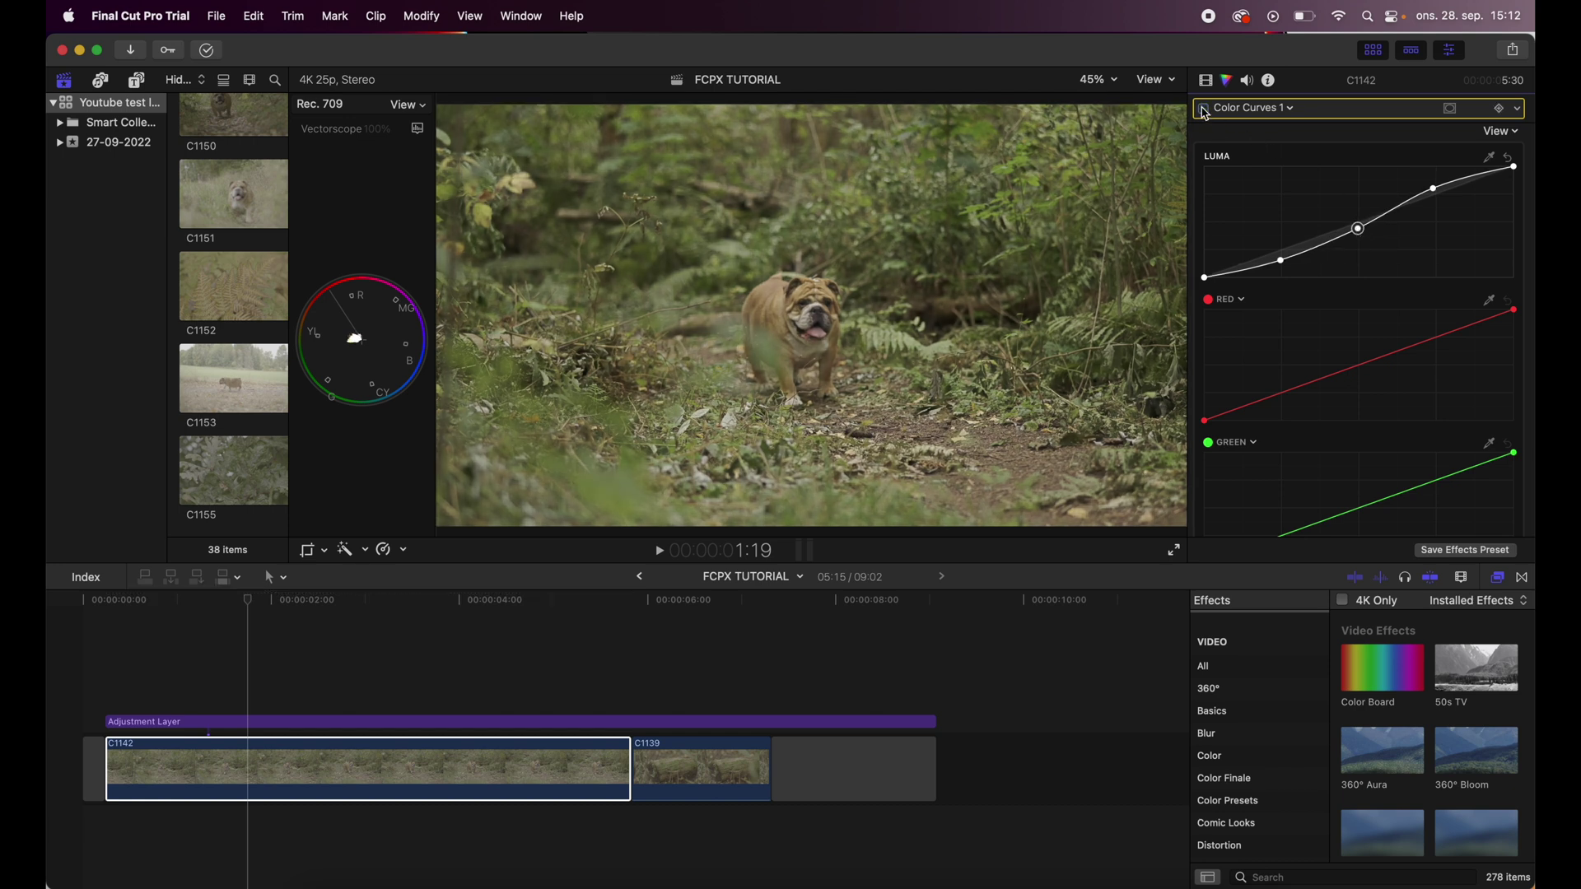
{"action": "left_click", "coordinate": [1204, 111]}
{"action": "left_click", "coordinate": [1204, 110]}
{"action": "left_click", "coordinate": [1204, 110]}
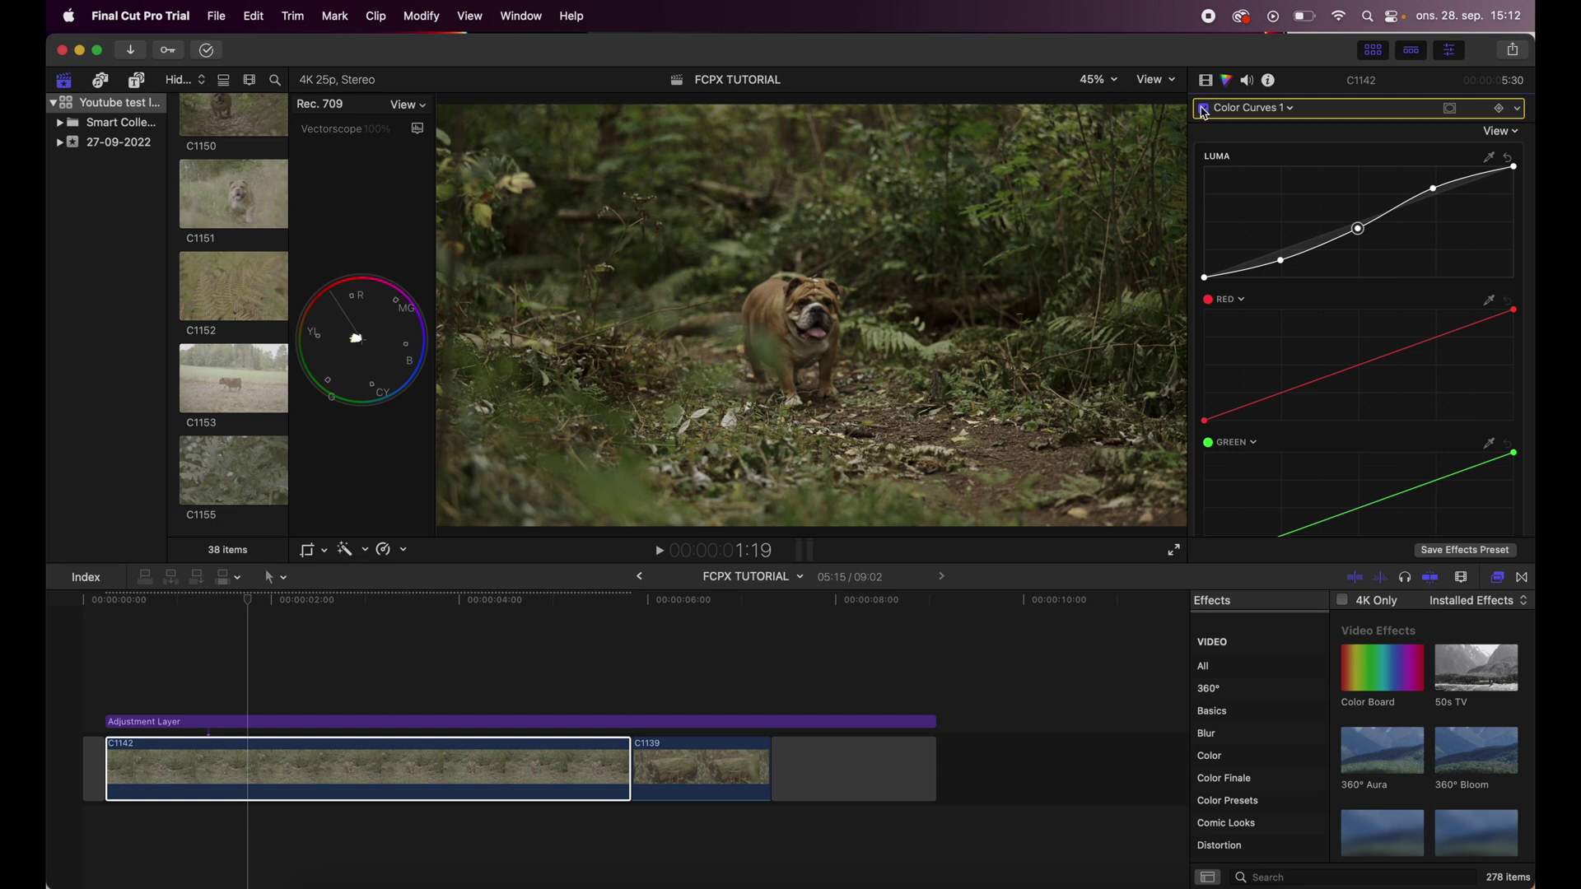
{"action": "left_click", "coordinate": [1282, 110]}
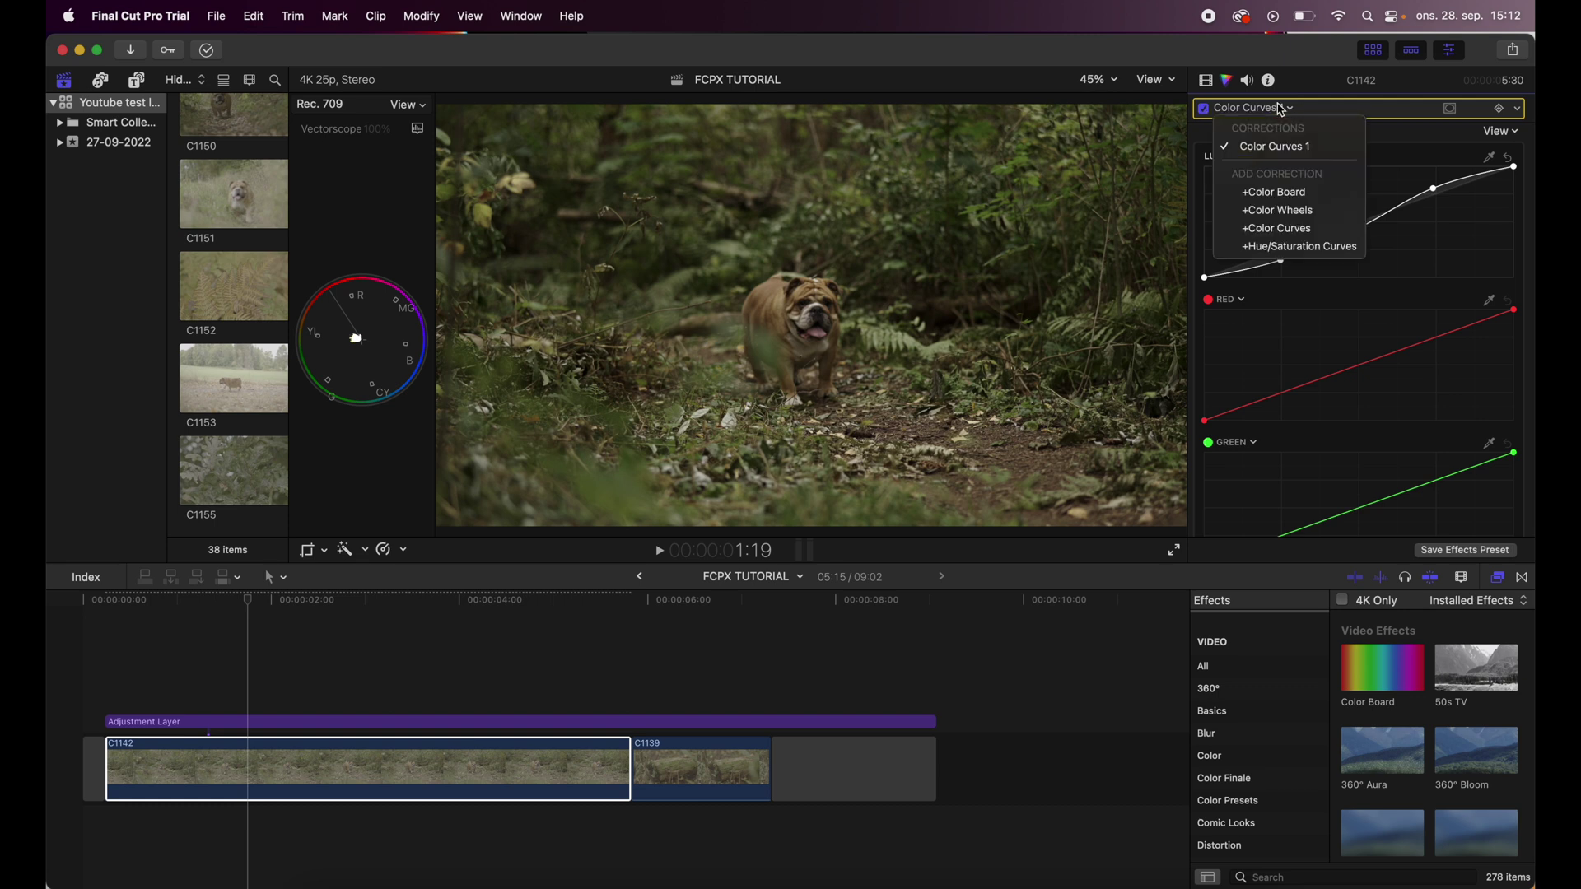
- Add Color Wheels 1 to C1142, tweaking shadows, highlights, midtone saturation and global balance
{"action": "left_click", "coordinate": [1295, 211]}
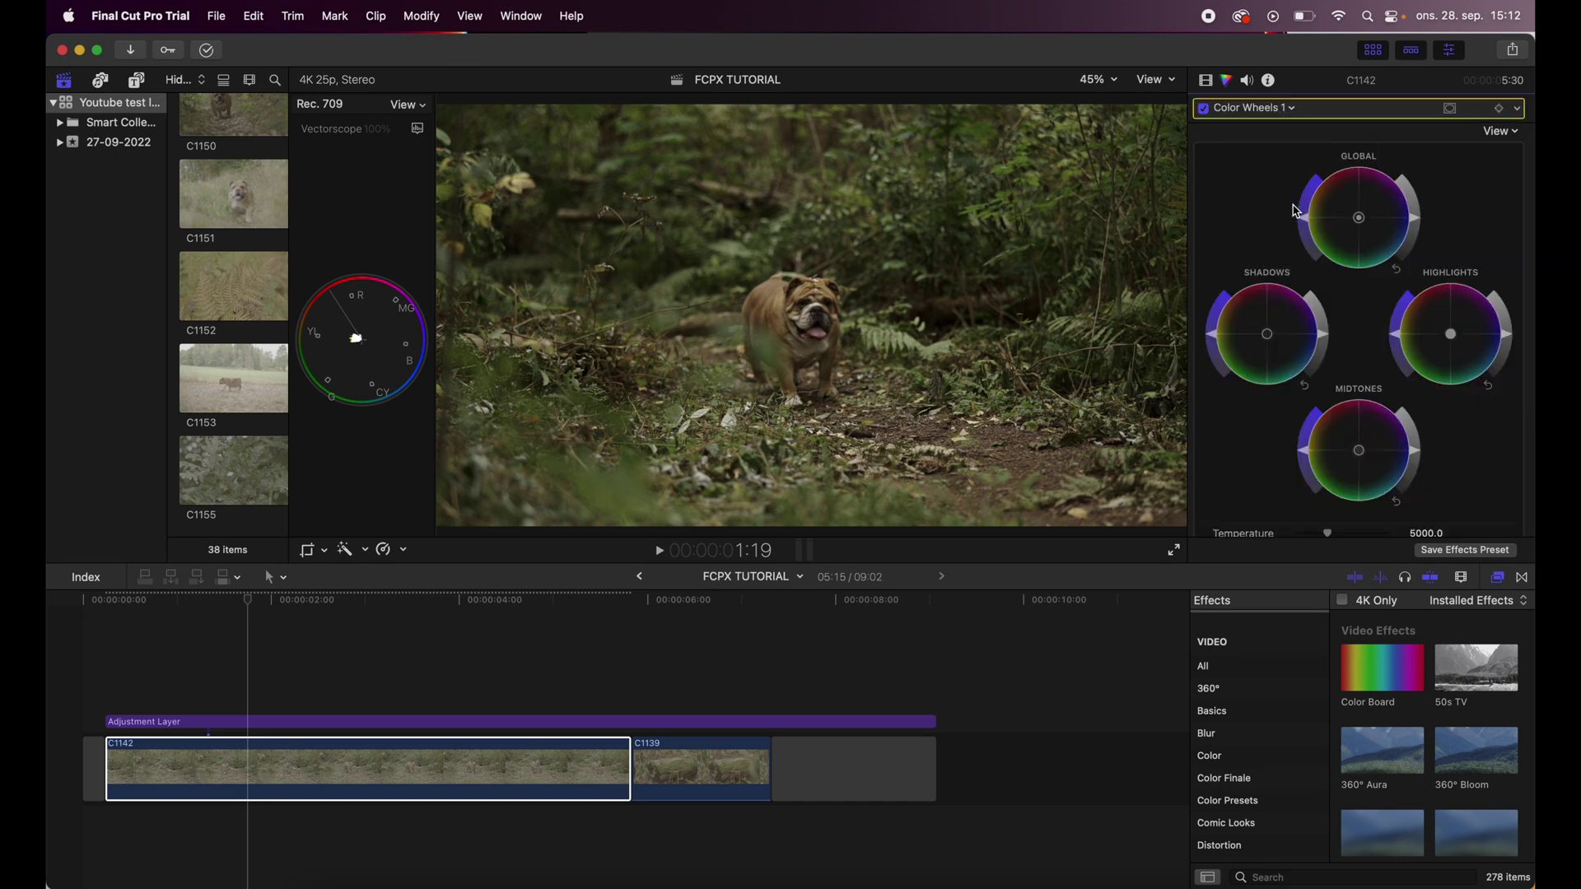
{"action": "scroll", "coordinate": [1310, 314], "scroll_direction": "down", "scroll_amount": 1}
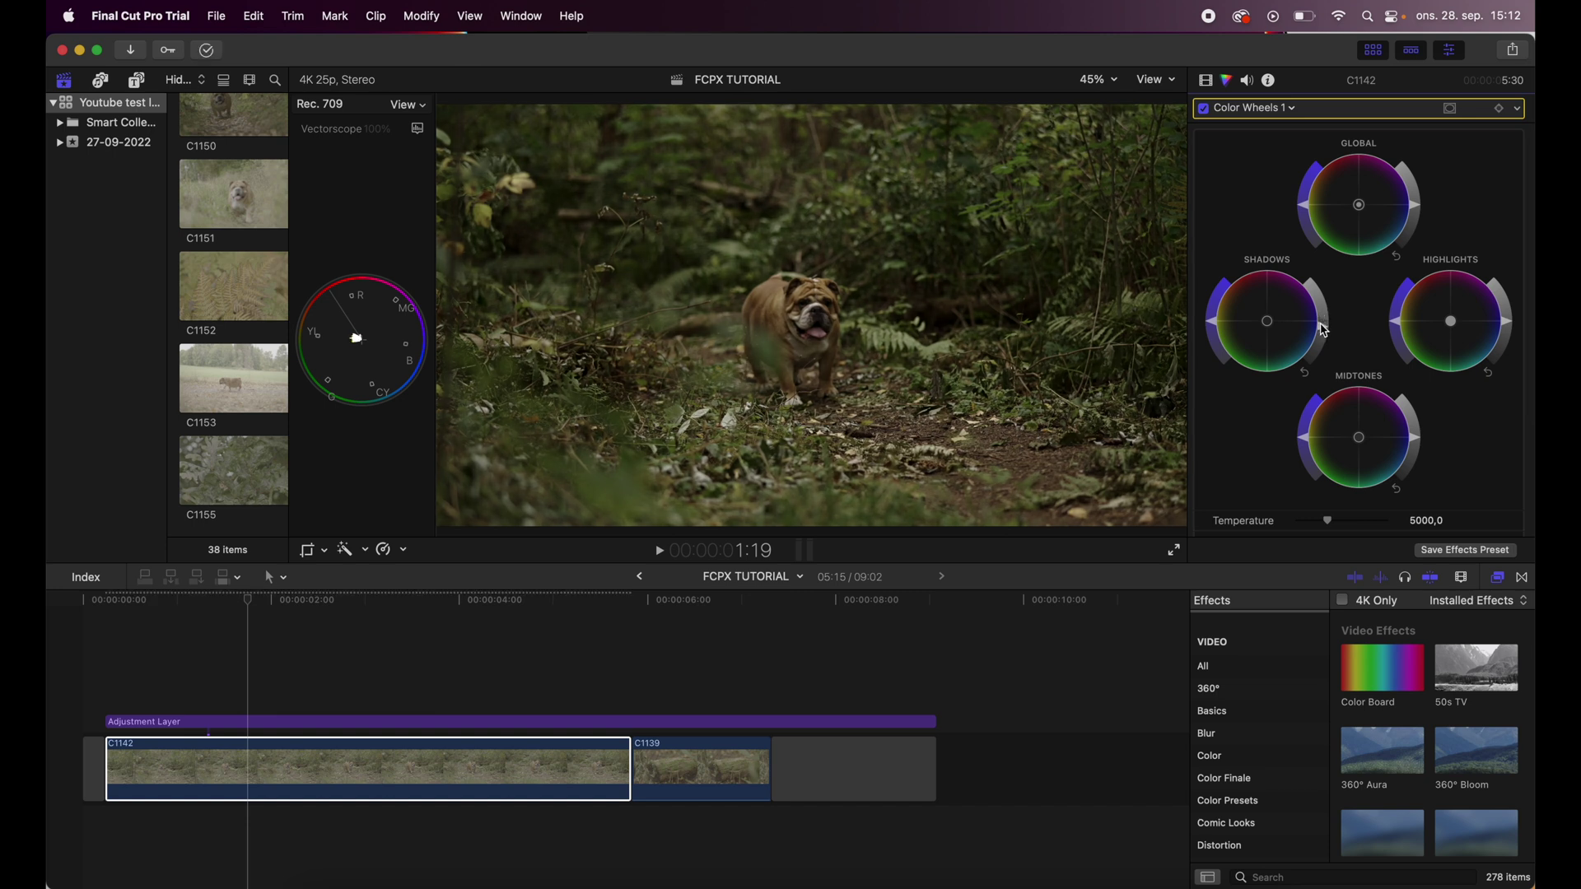
{"action": "left_click", "coordinate": [1325, 330]}
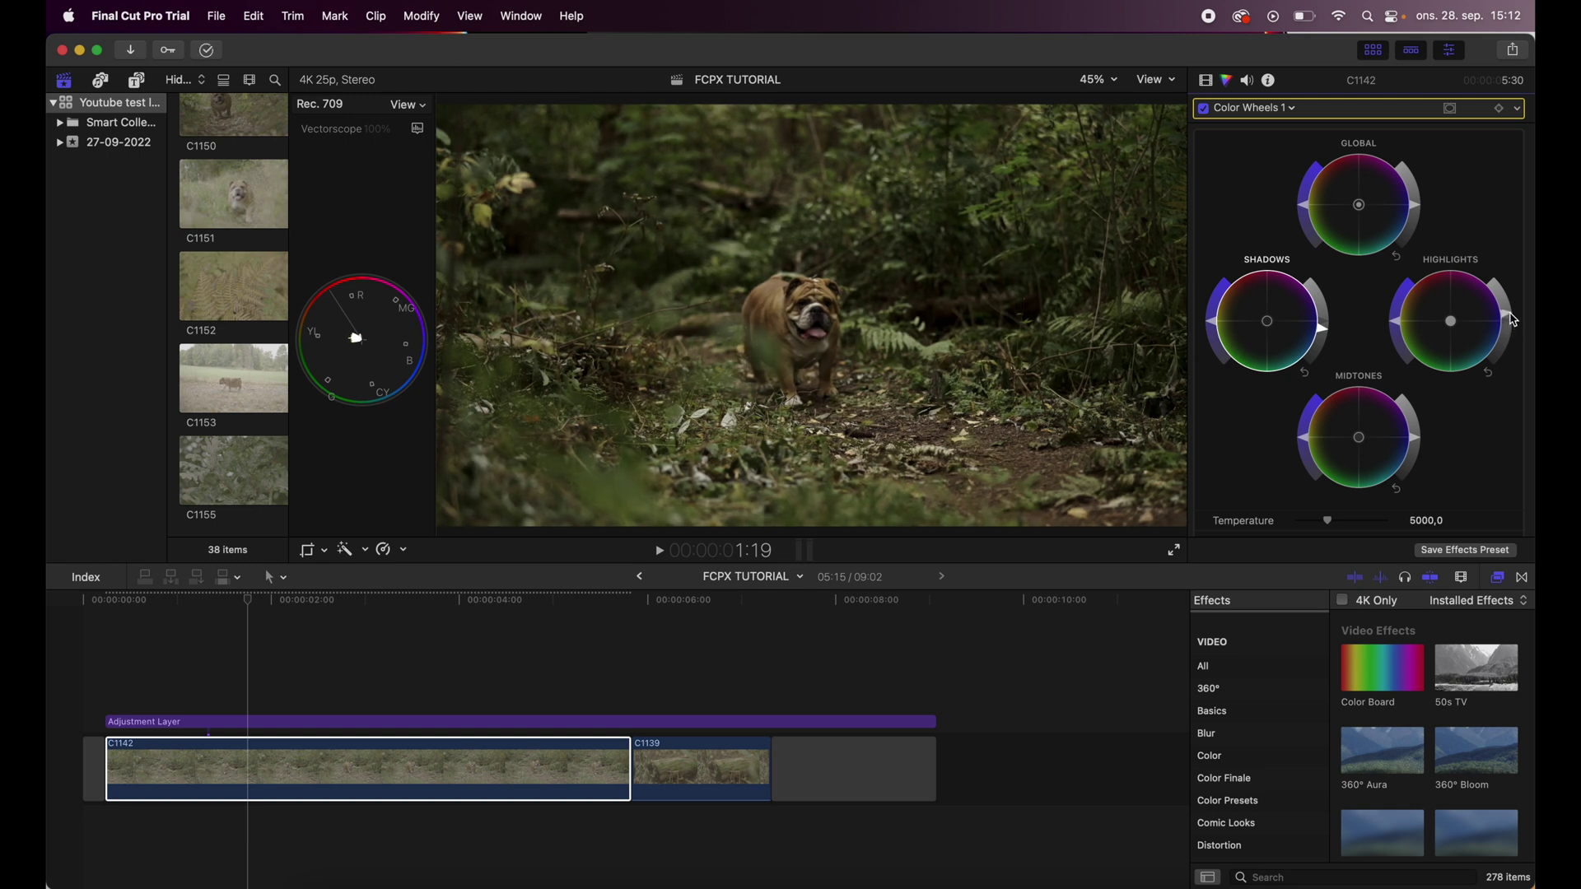
{"action": "left_click", "coordinate": [1513, 320]}
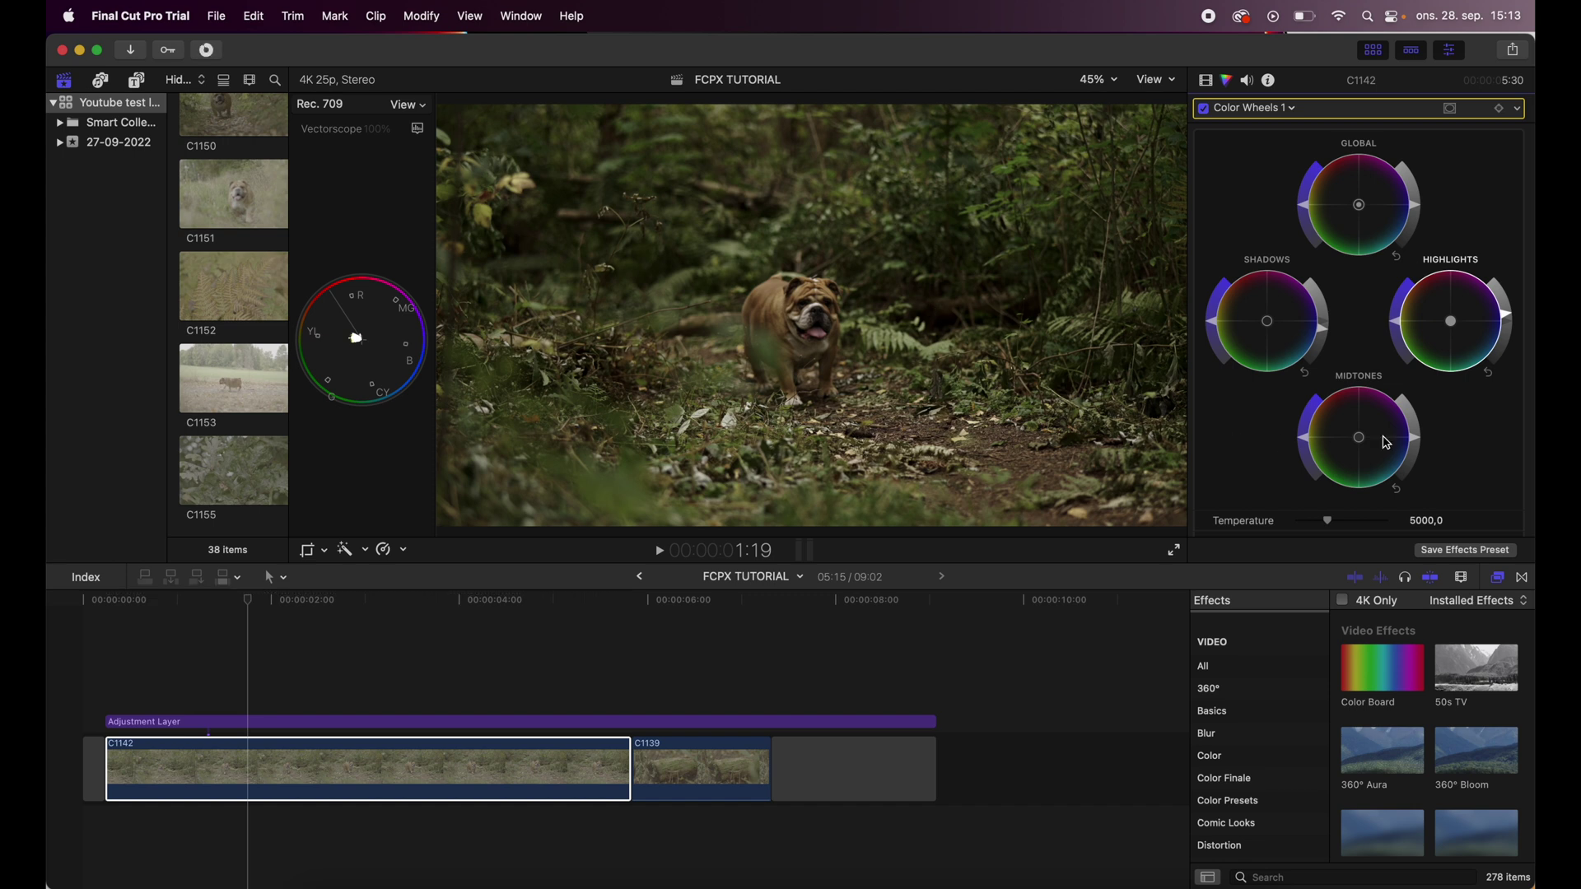
{"action": "left_click_drag", "start_coordinate": [1308, 445], "coordinate": [1307, 434]}
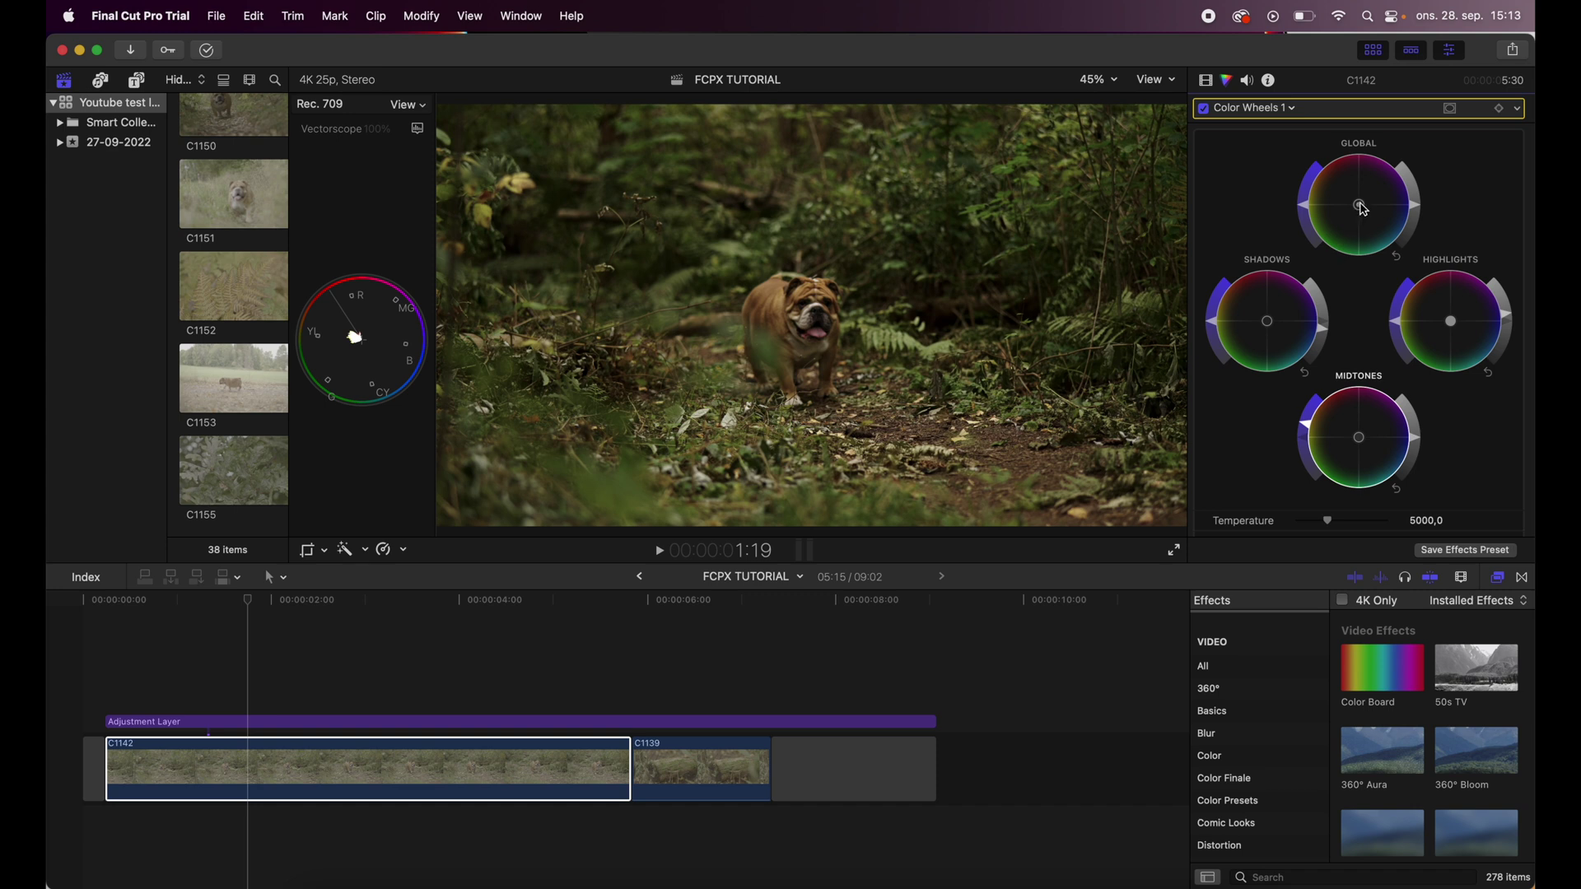
{"action": "left_click_drag", "start_coordinate": [1363, 210], "coordinate": [1371, 213]}
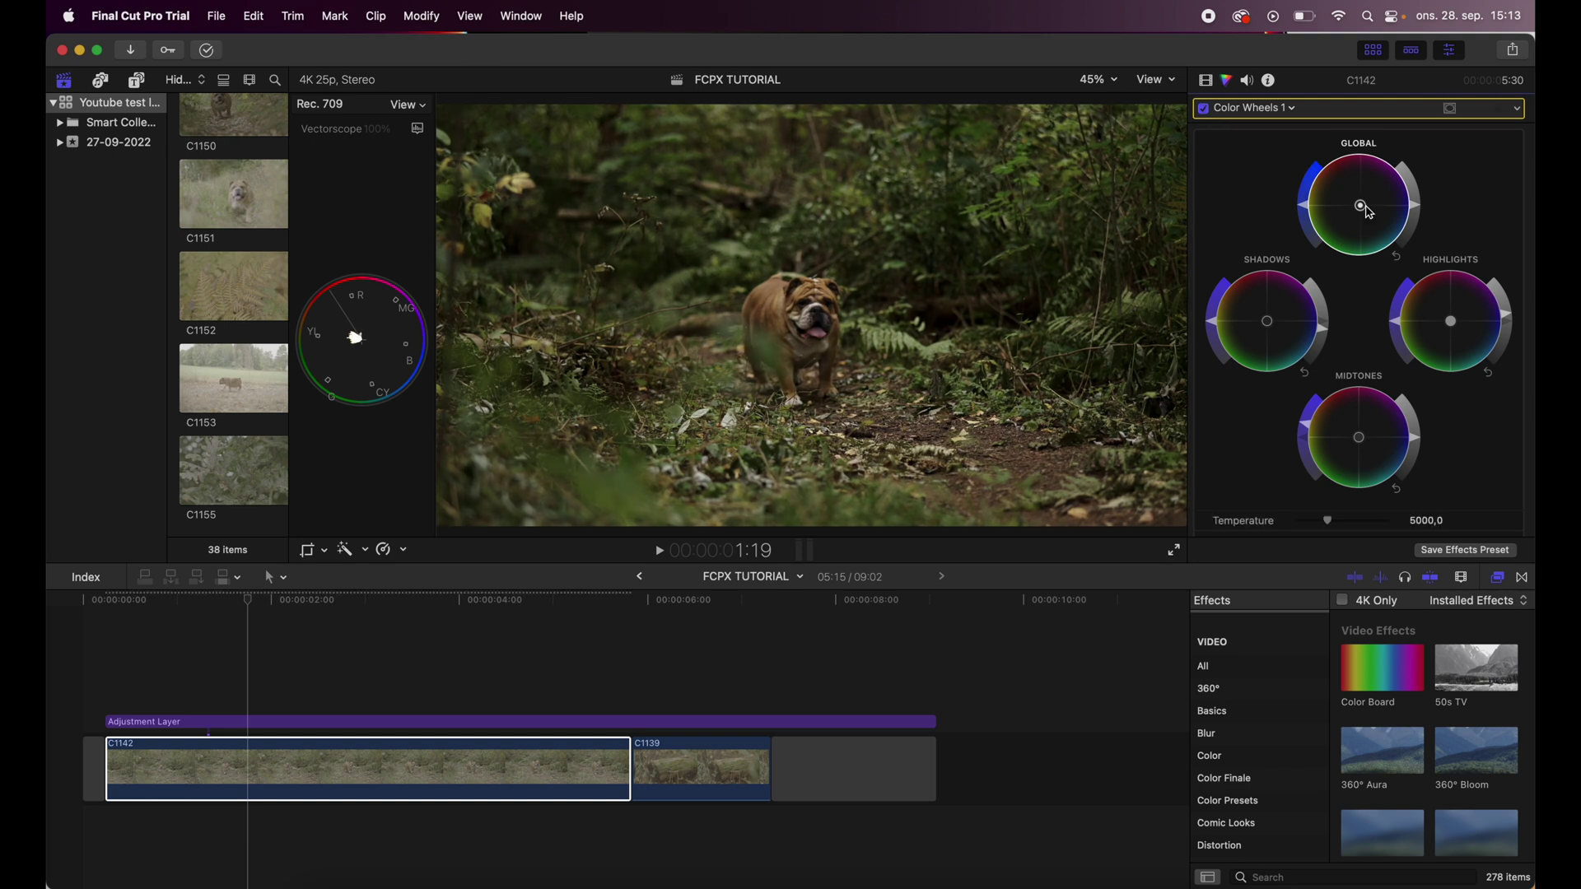
{"action": "left_click", "coordinate": [1274, 108]}
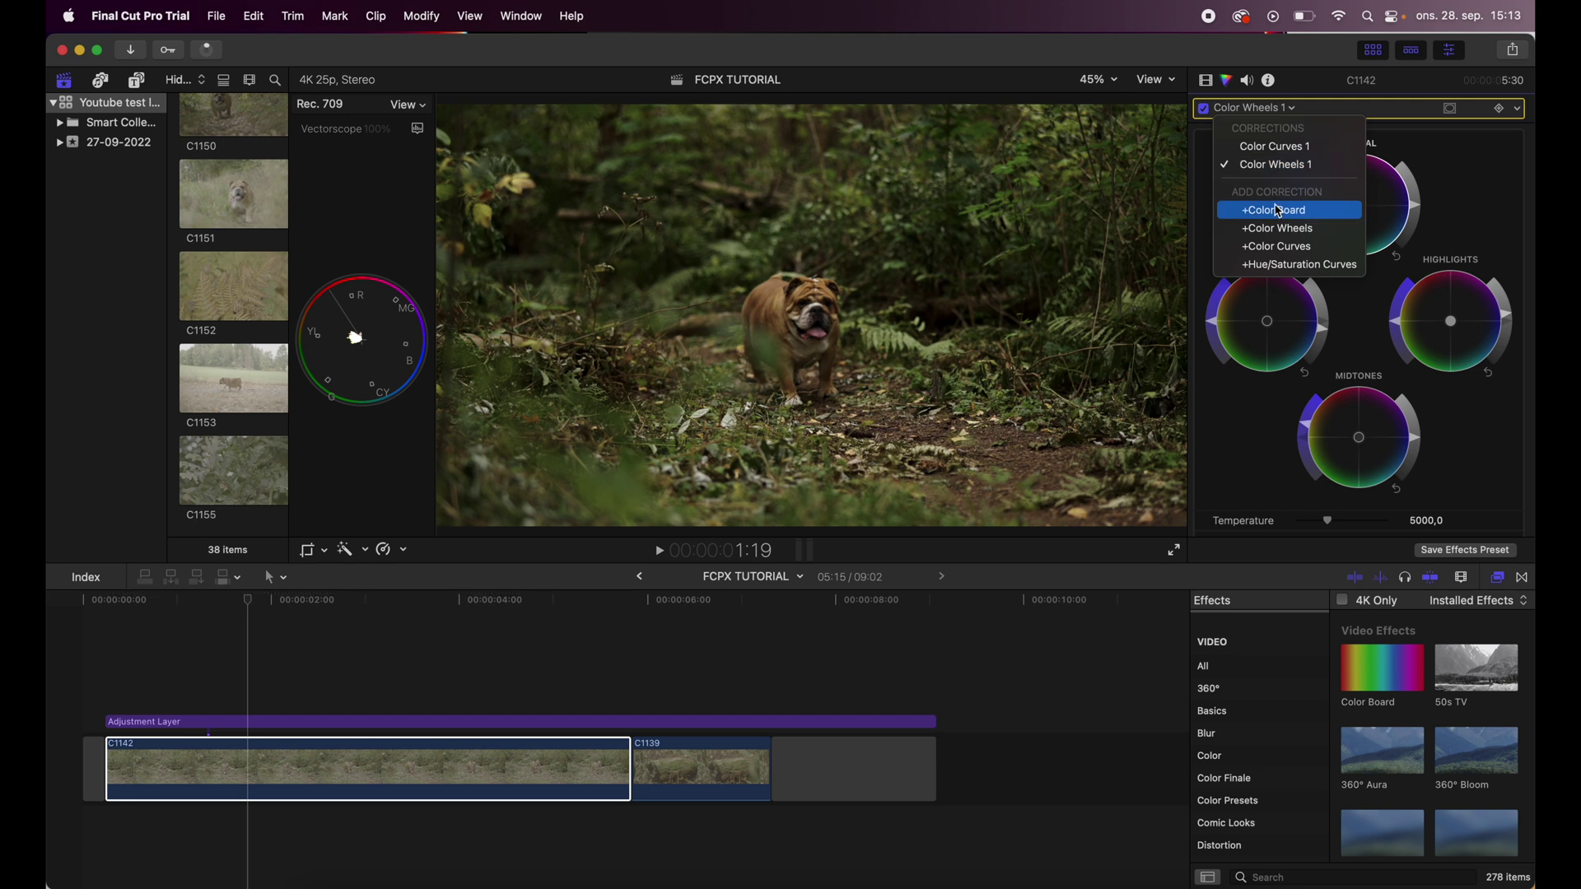
- Add Hue/Saturation Curves, sample the foliage green, and shift the green hue on Hue vs Hue
{"action": "left_click", "coordinate": [1309, 271]}
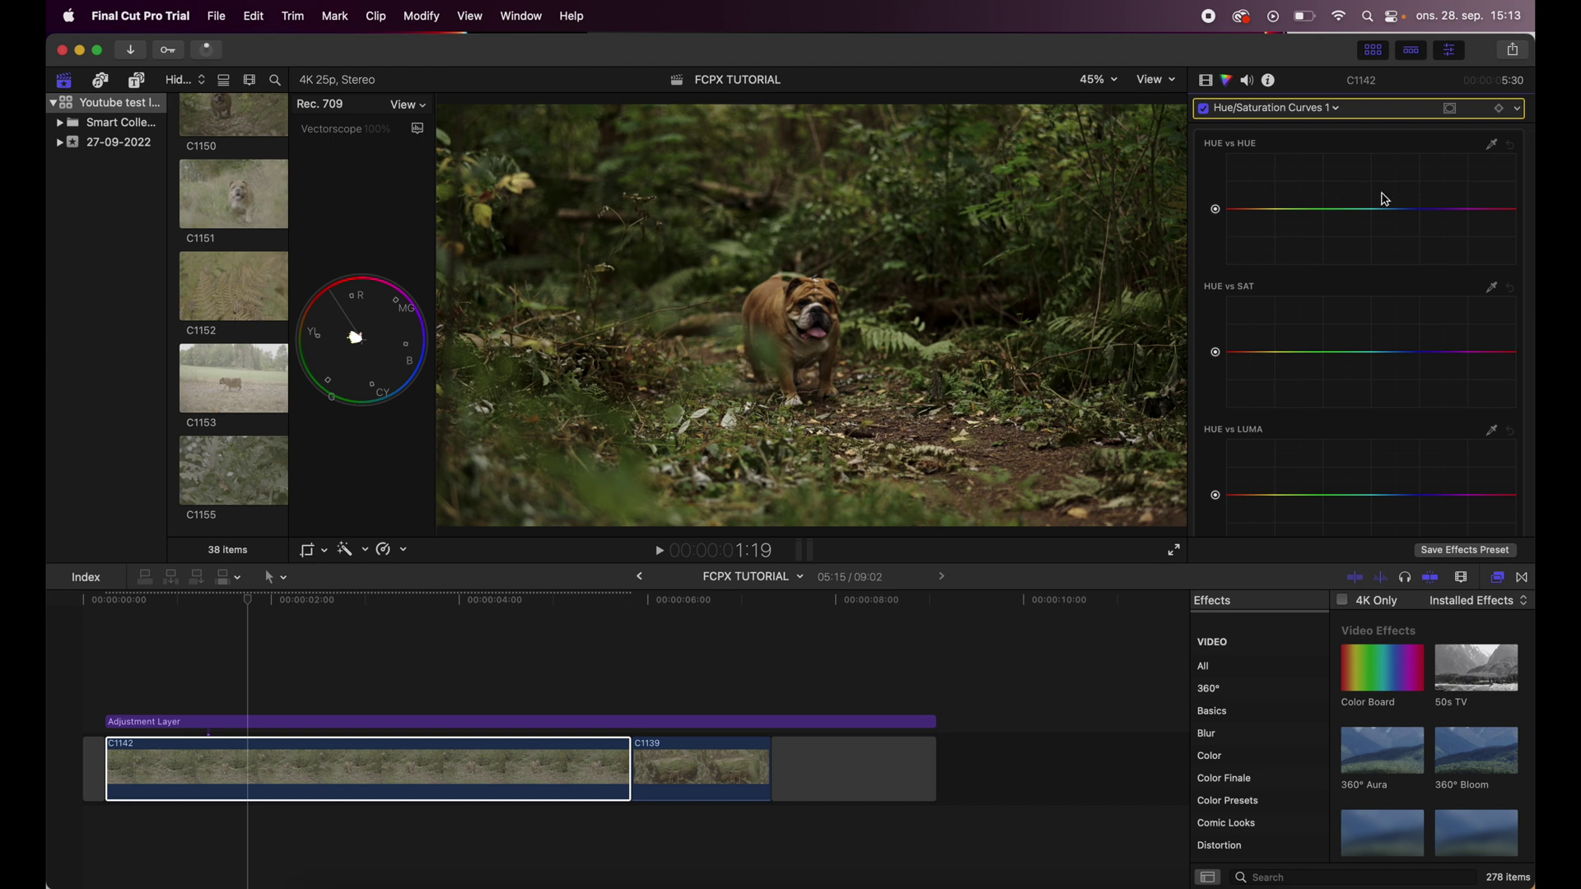
{"action": "scroll", "coordinate": [1341, 205], "scroll_direction": "up", "scroll_amount": 2}
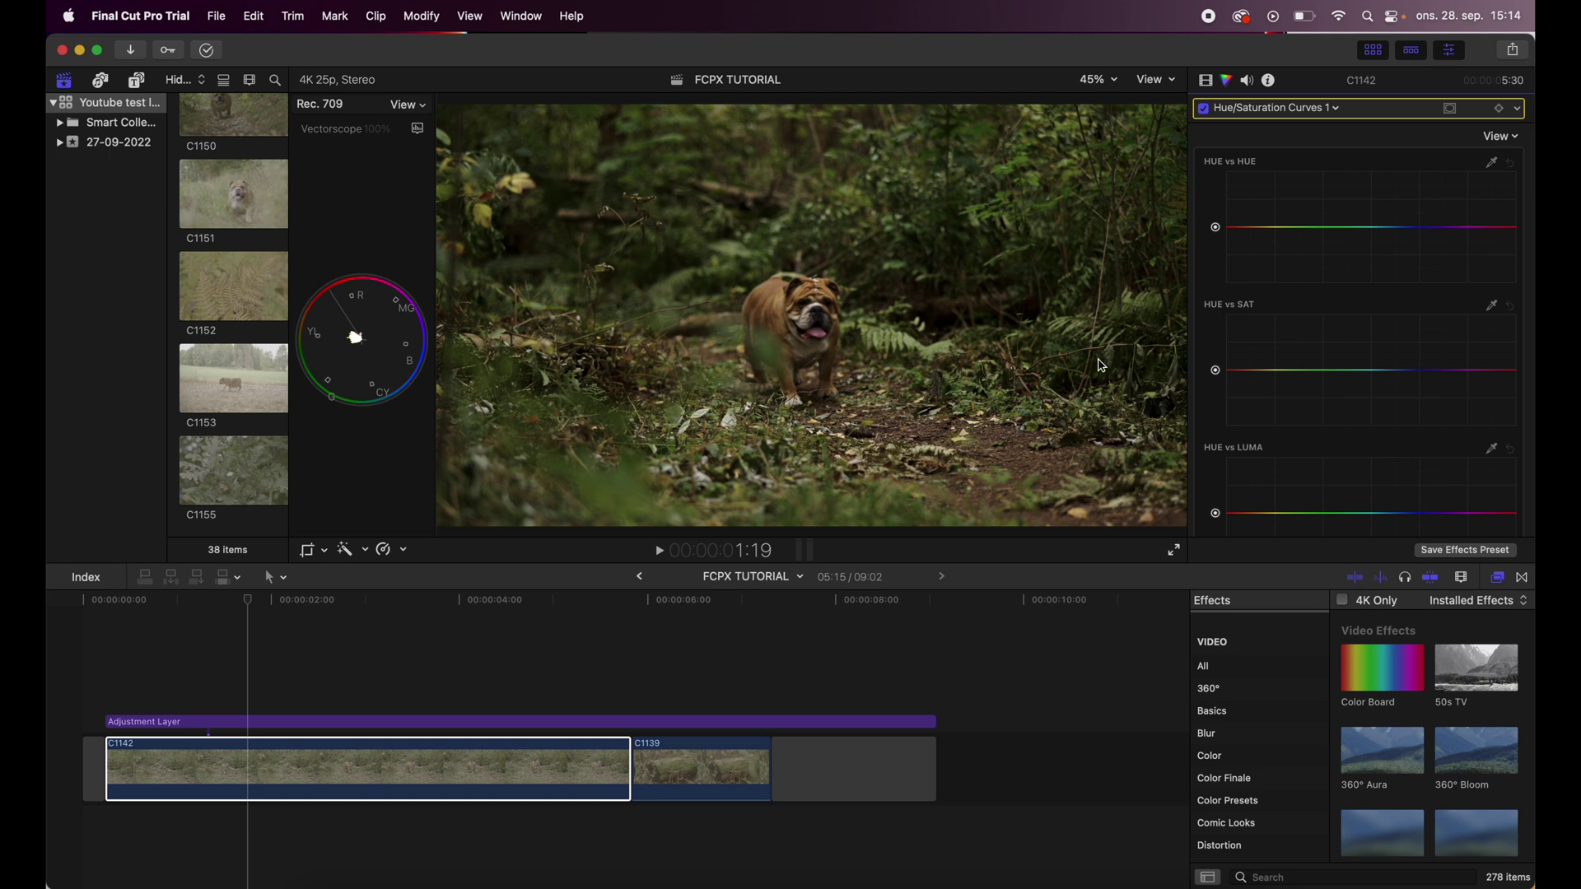
{"action": "left_click", "coordinate": [1493, 165]}
{"action": "left_click_drag", "start_coordinate": [1036, 195], "coordinate": [984, 286]}
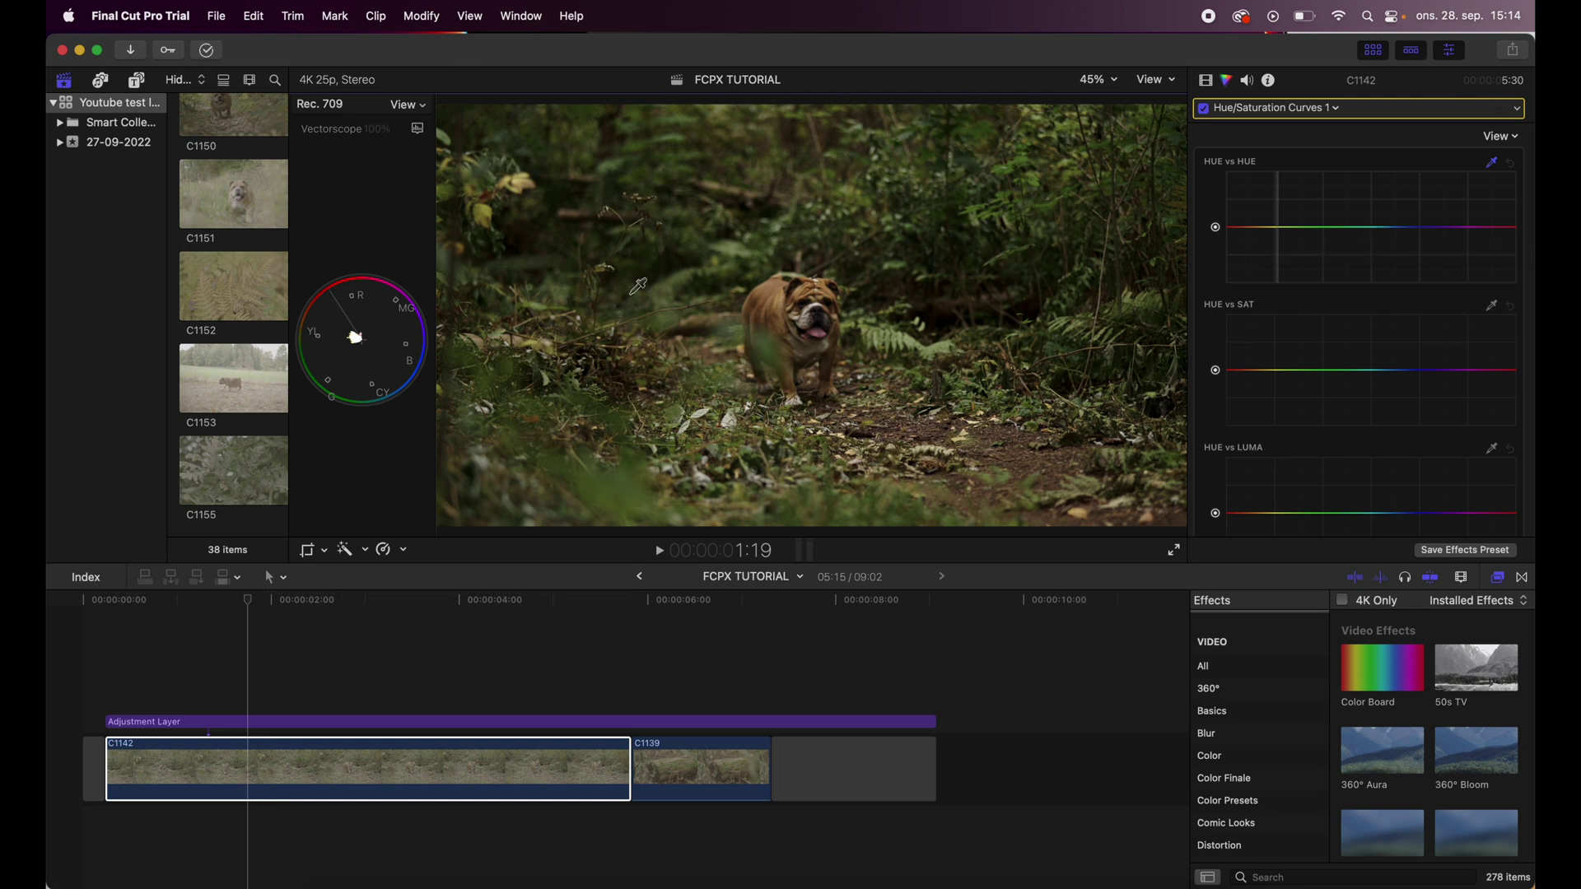
{"action": "left_click", "coordinate": [1371, 228]}
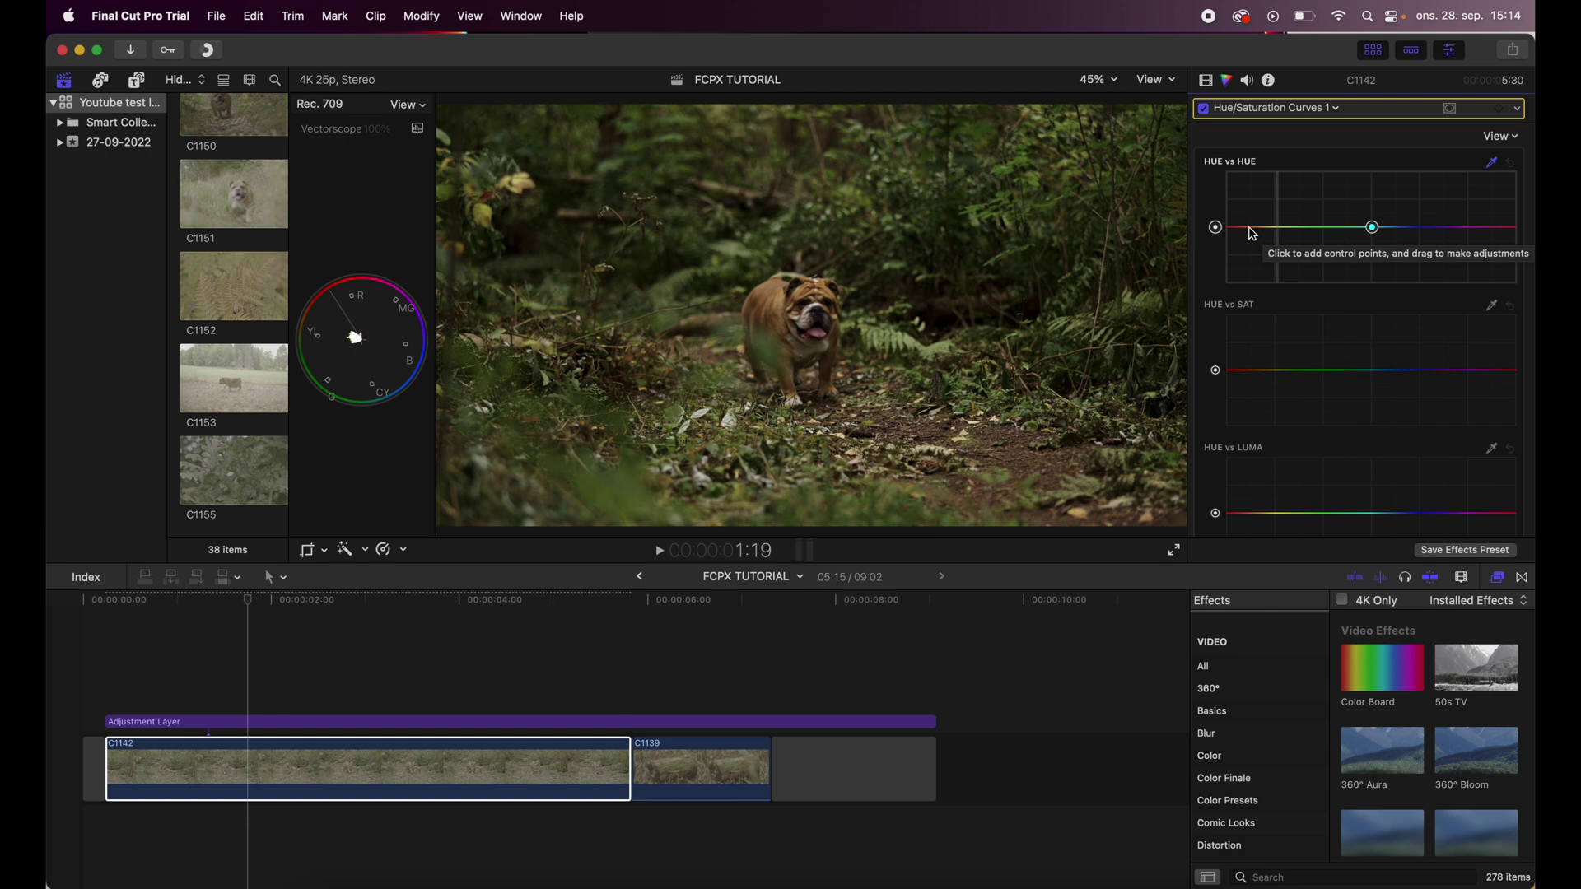
{"action": "left_click", "coordinate": [1251, 228]}
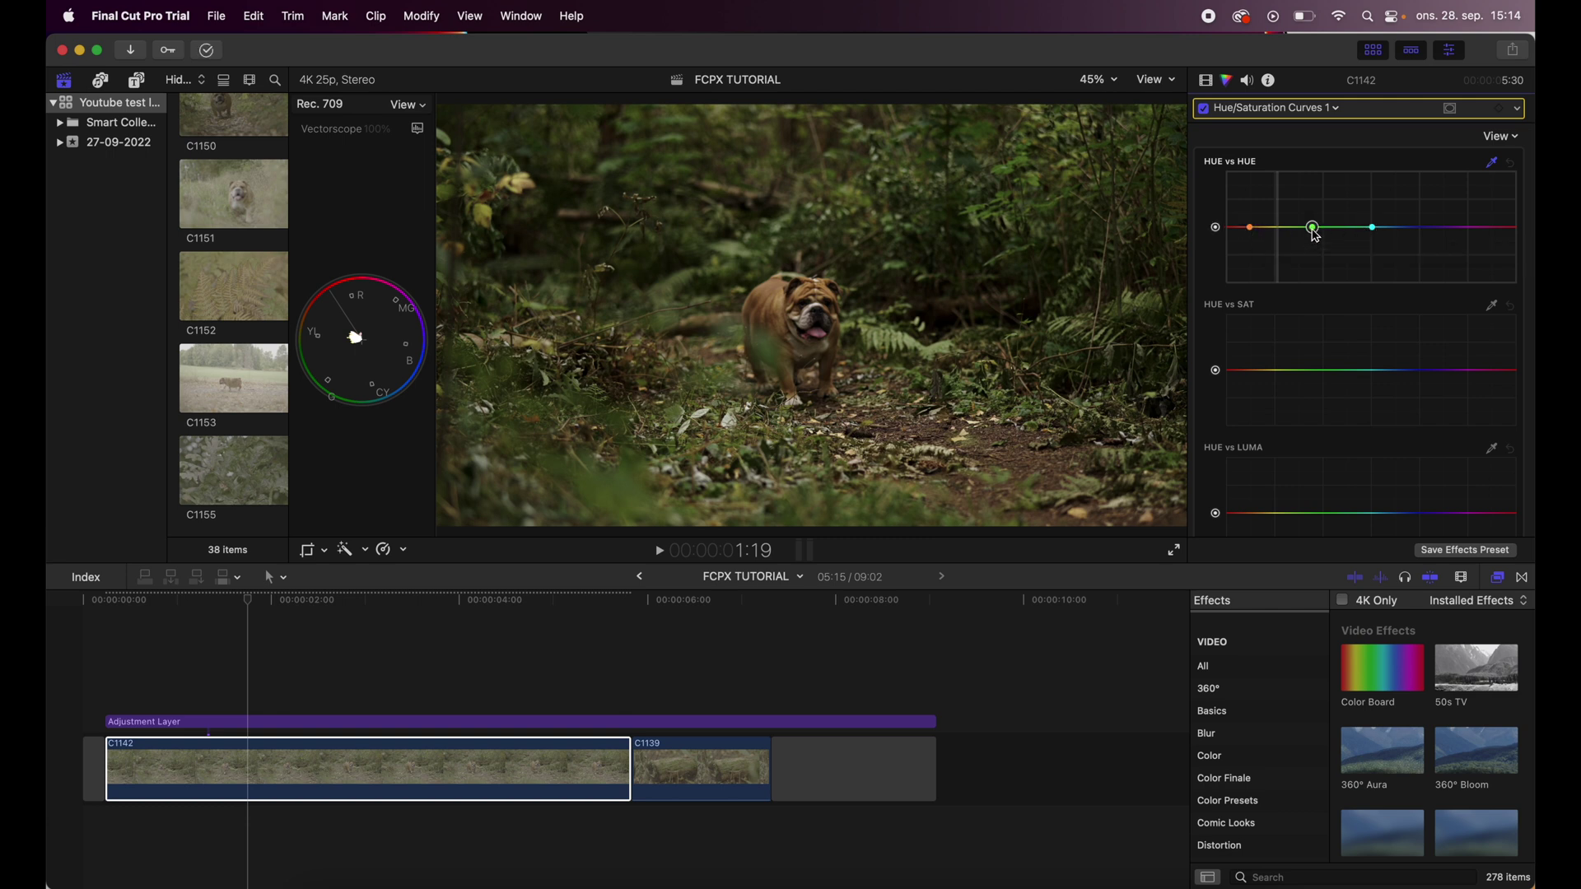
{"action": "left_click", "coordinate": [1314, 228]}
{"action": "left_click_drag", "start_coordinate": [1313, 229], "coordinate": [1312, 226]}
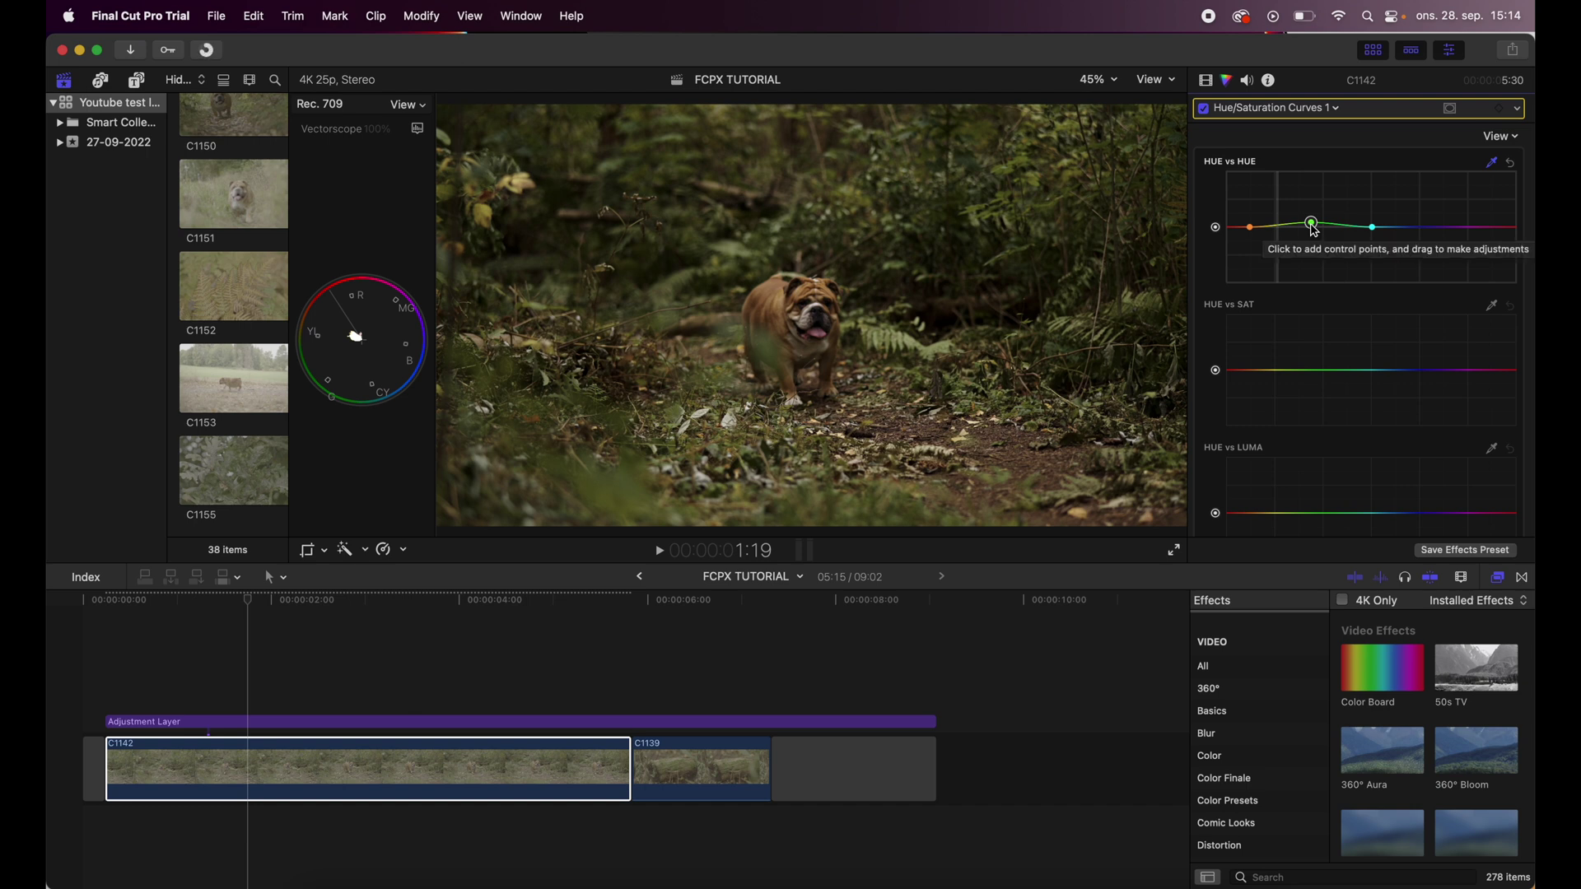
{"action": "scroll", "coordinate": [1309, 340], "scroll_direction": "down", "scroll_amount": 2}
{"action": "scroll", "coordinate": [1309, 340], "scroll_direction": "down", "scroll_amount": 1}
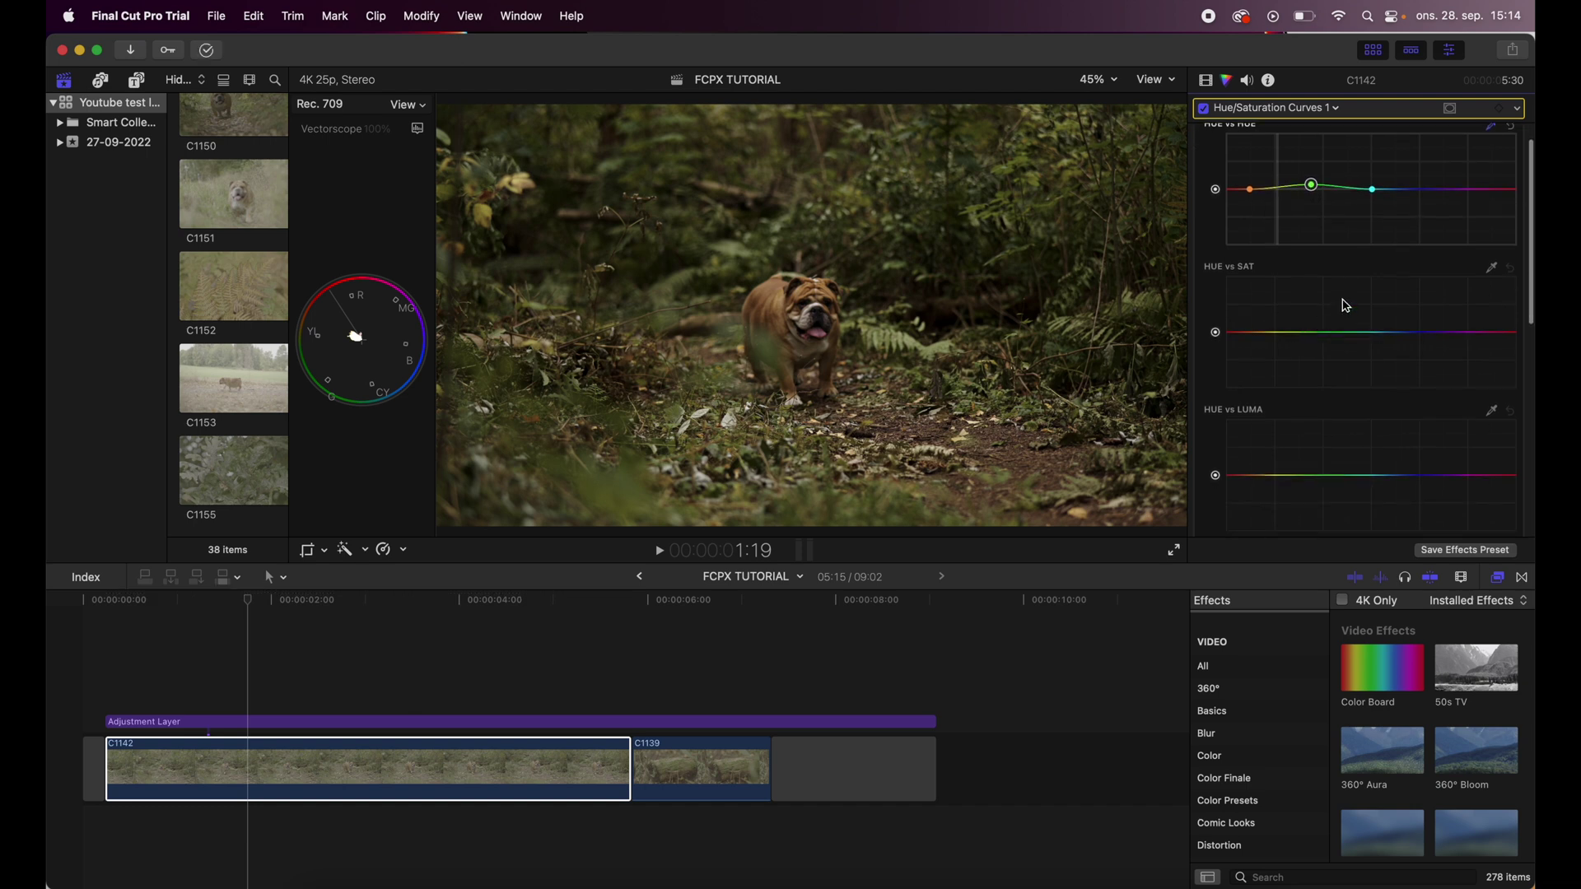
{"action": "left_click", "coordinate": [1205, 111]}
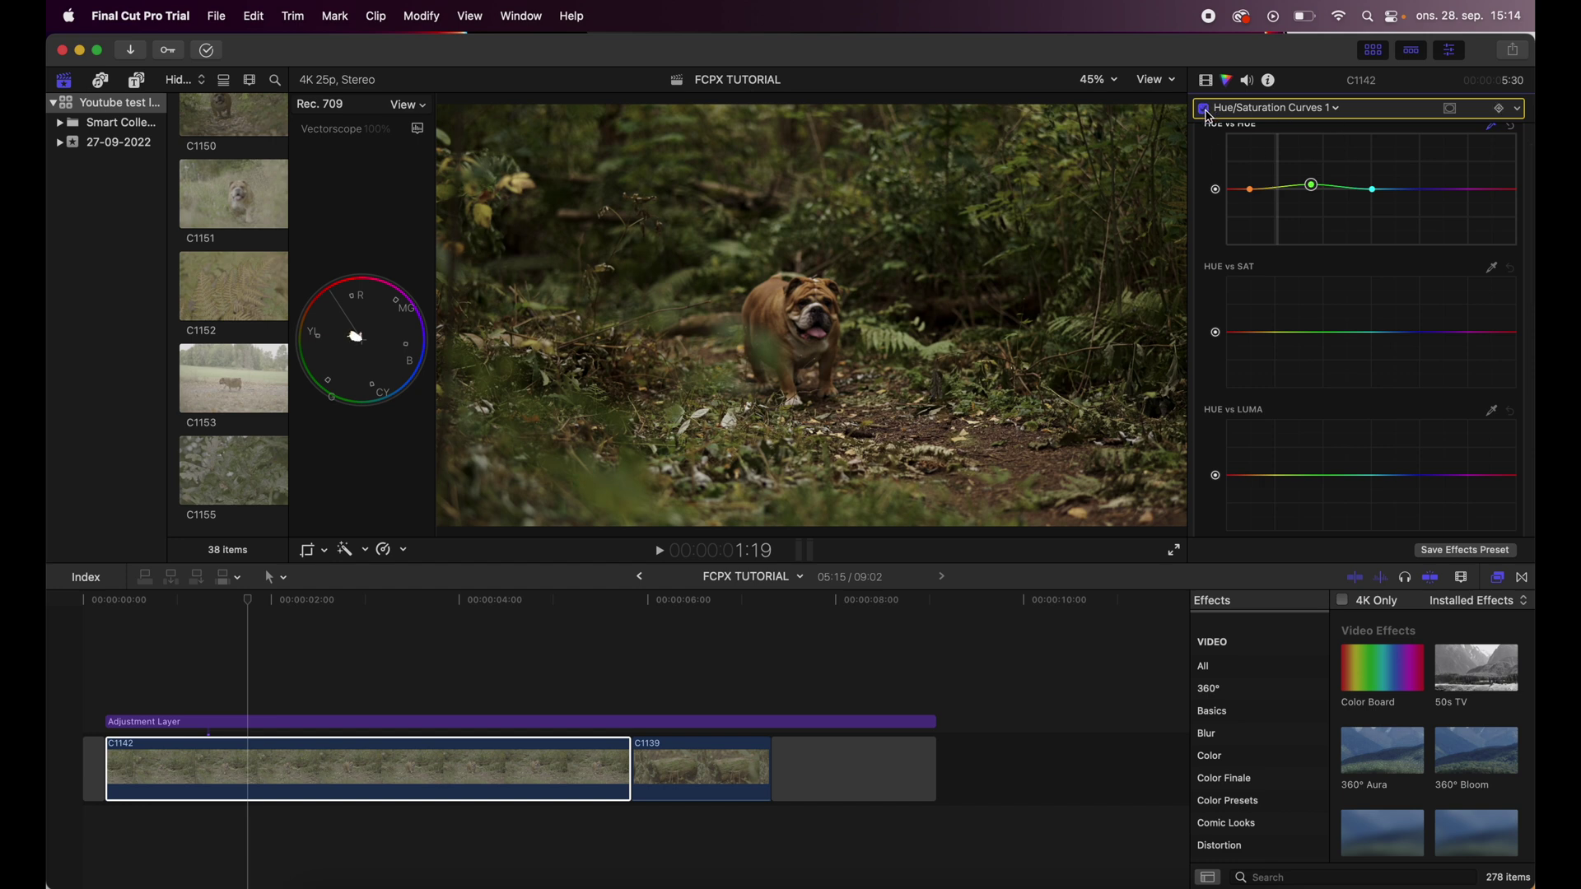
- Lower the greens' saturation with anchored points on the Hue vs Sat curve, then compare
{"action": "scroll", "coordinate": [1502, 306], "scroll_direction": "up", "scroll_amount": 2}
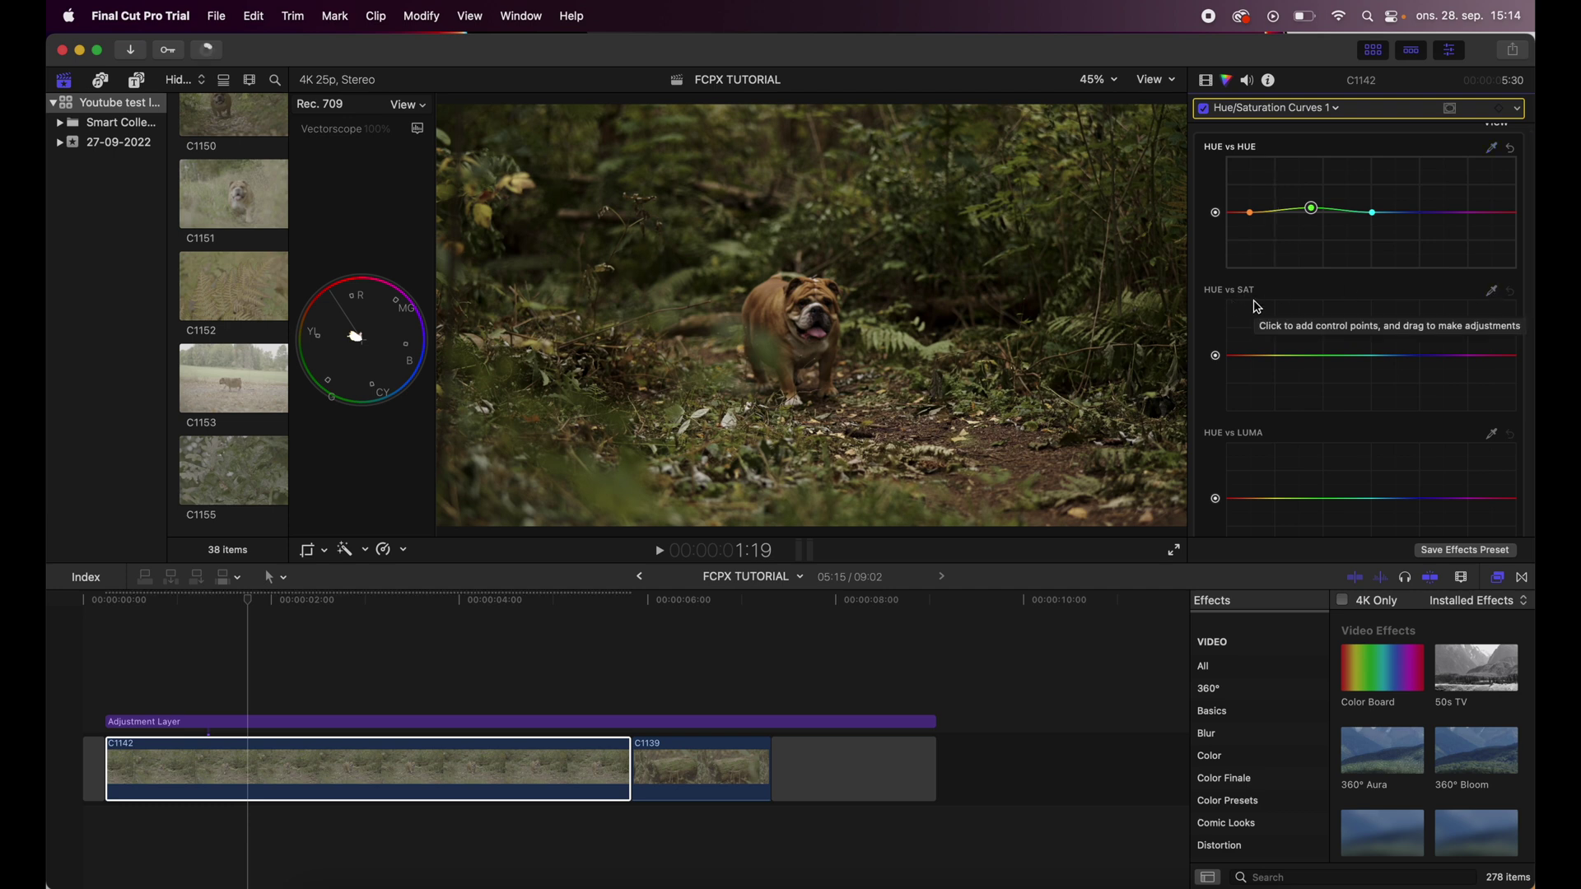
{"action": "left_click", "coordinate": [1371, 355]}
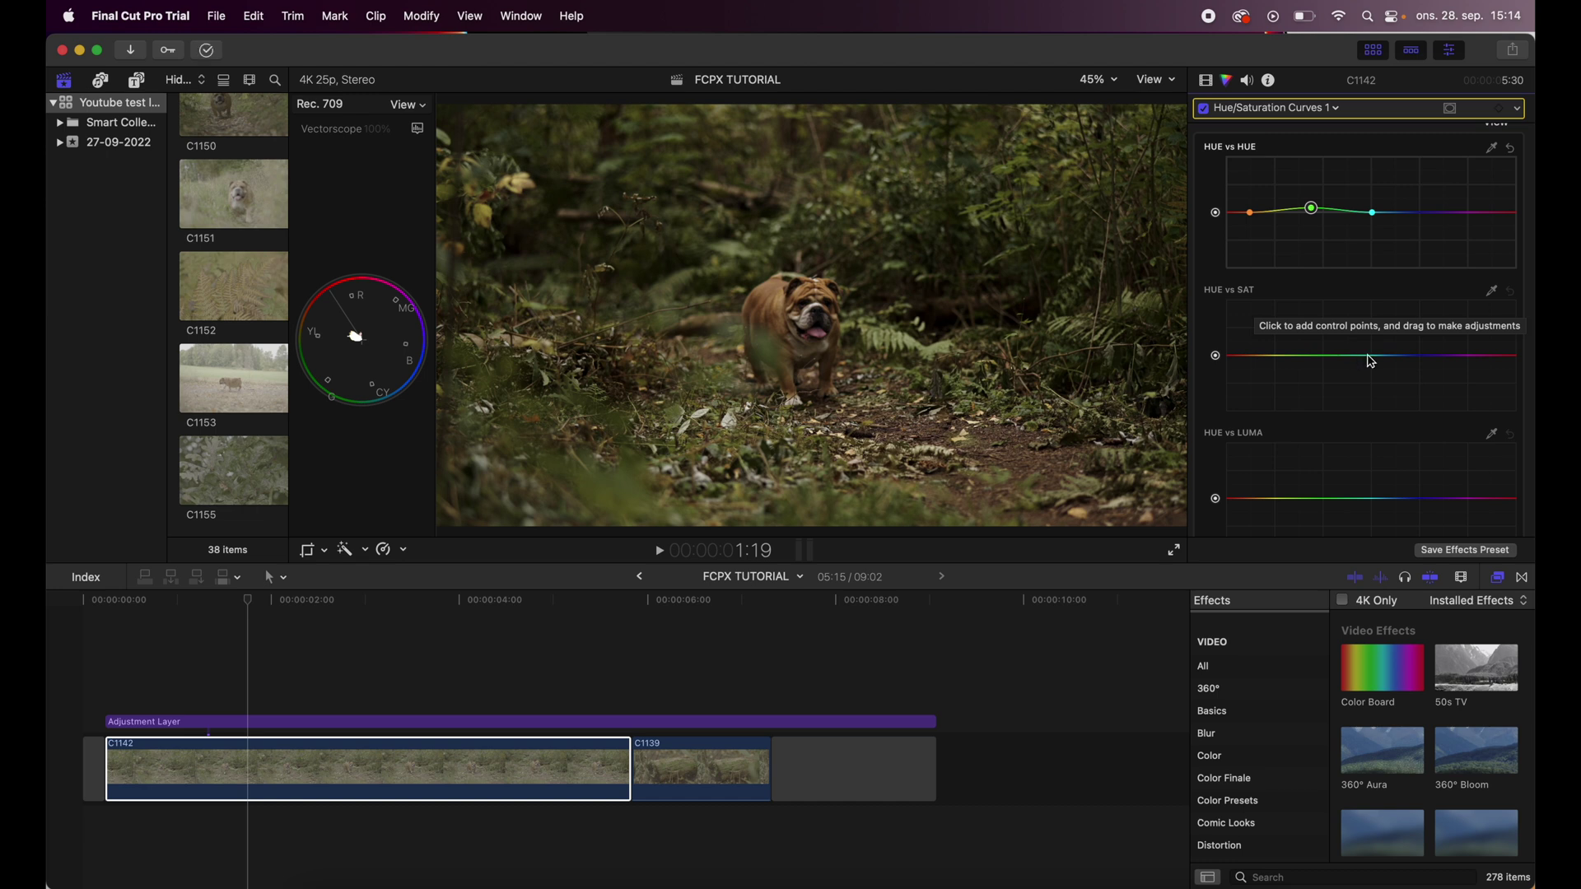
{"action": "left_click", "coordinate": [1252, 357]}
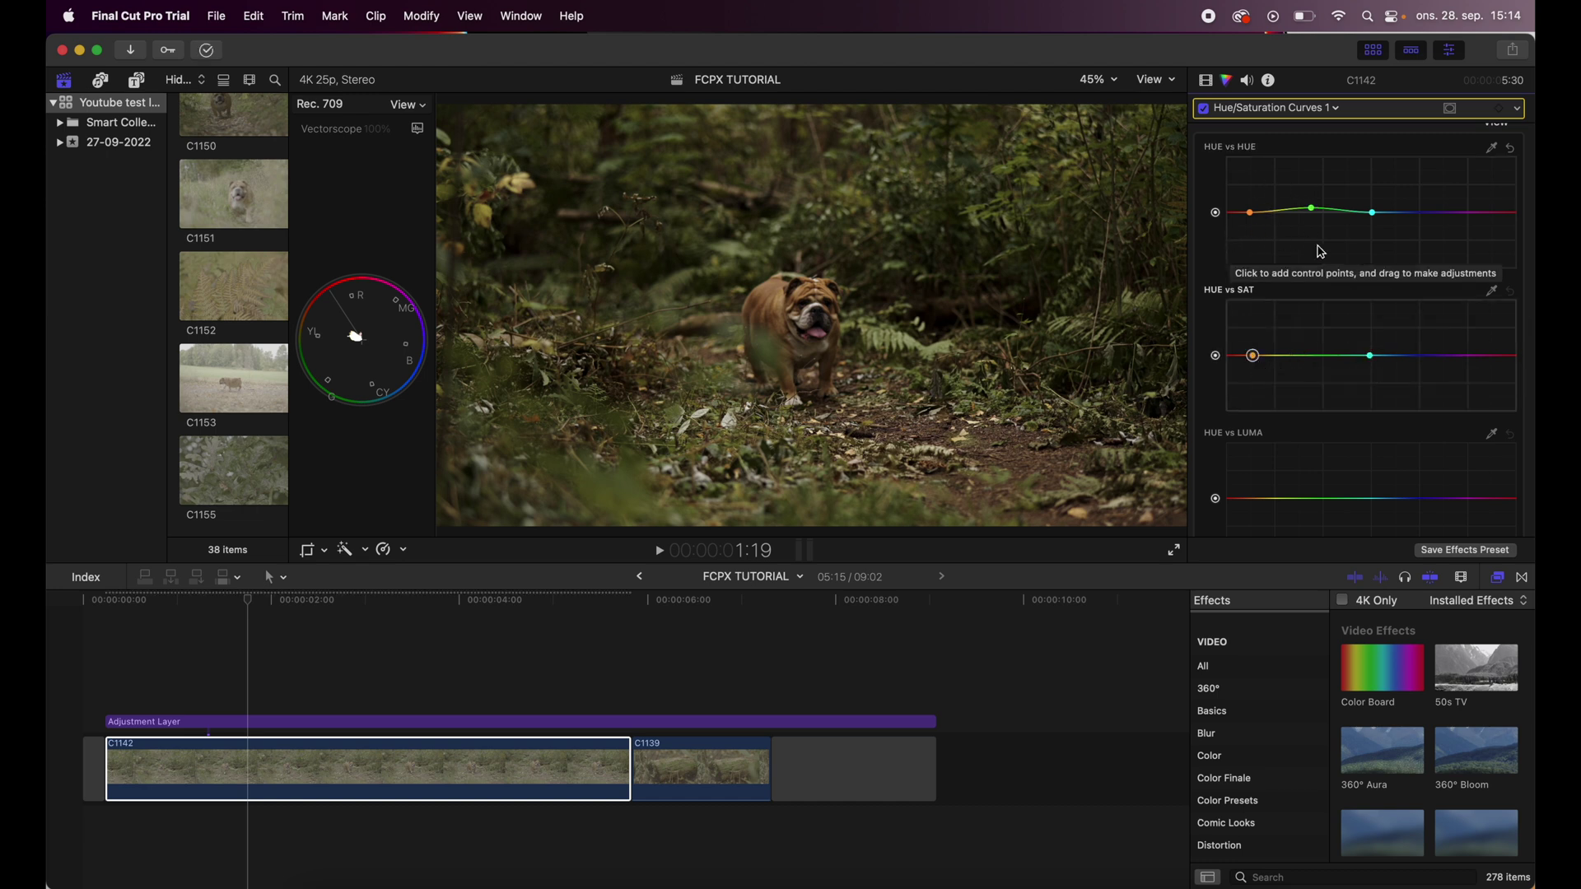
{"action": "left_click", "coordinate": [1305, 356]}
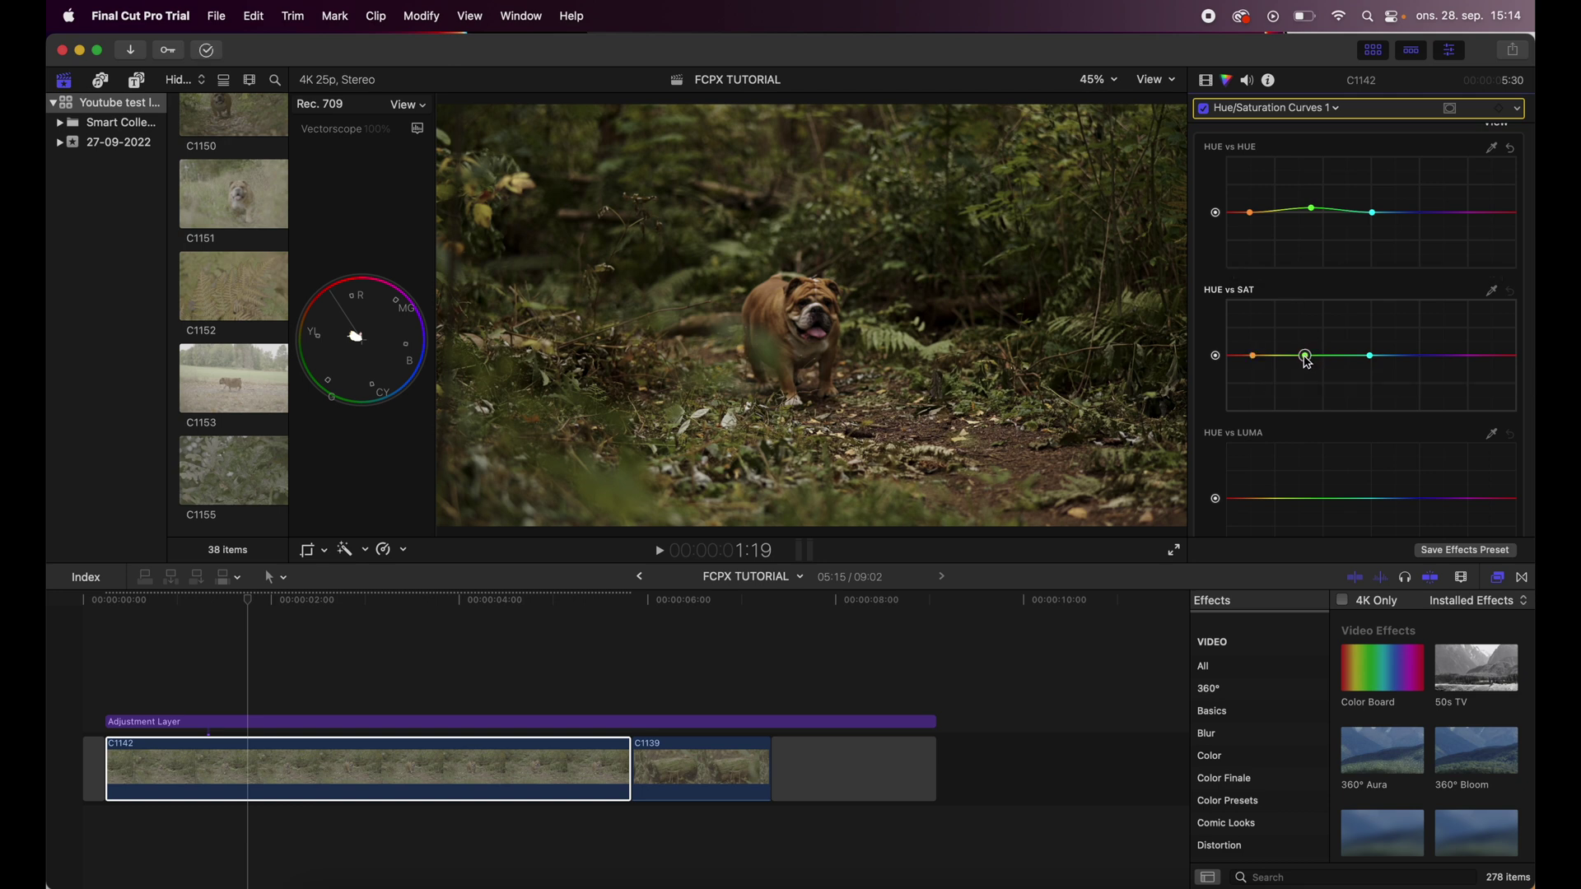
{"action": "left_click_drag", "start_coordinate": [1307, 363], "coordinate": [1309, 371]}
{"action": "left_click_drag", "start_coordinate": [1308, 374], "coordinate": [1306, 376]}
{"action": "left_click", "coordinate": [1205, 110]}
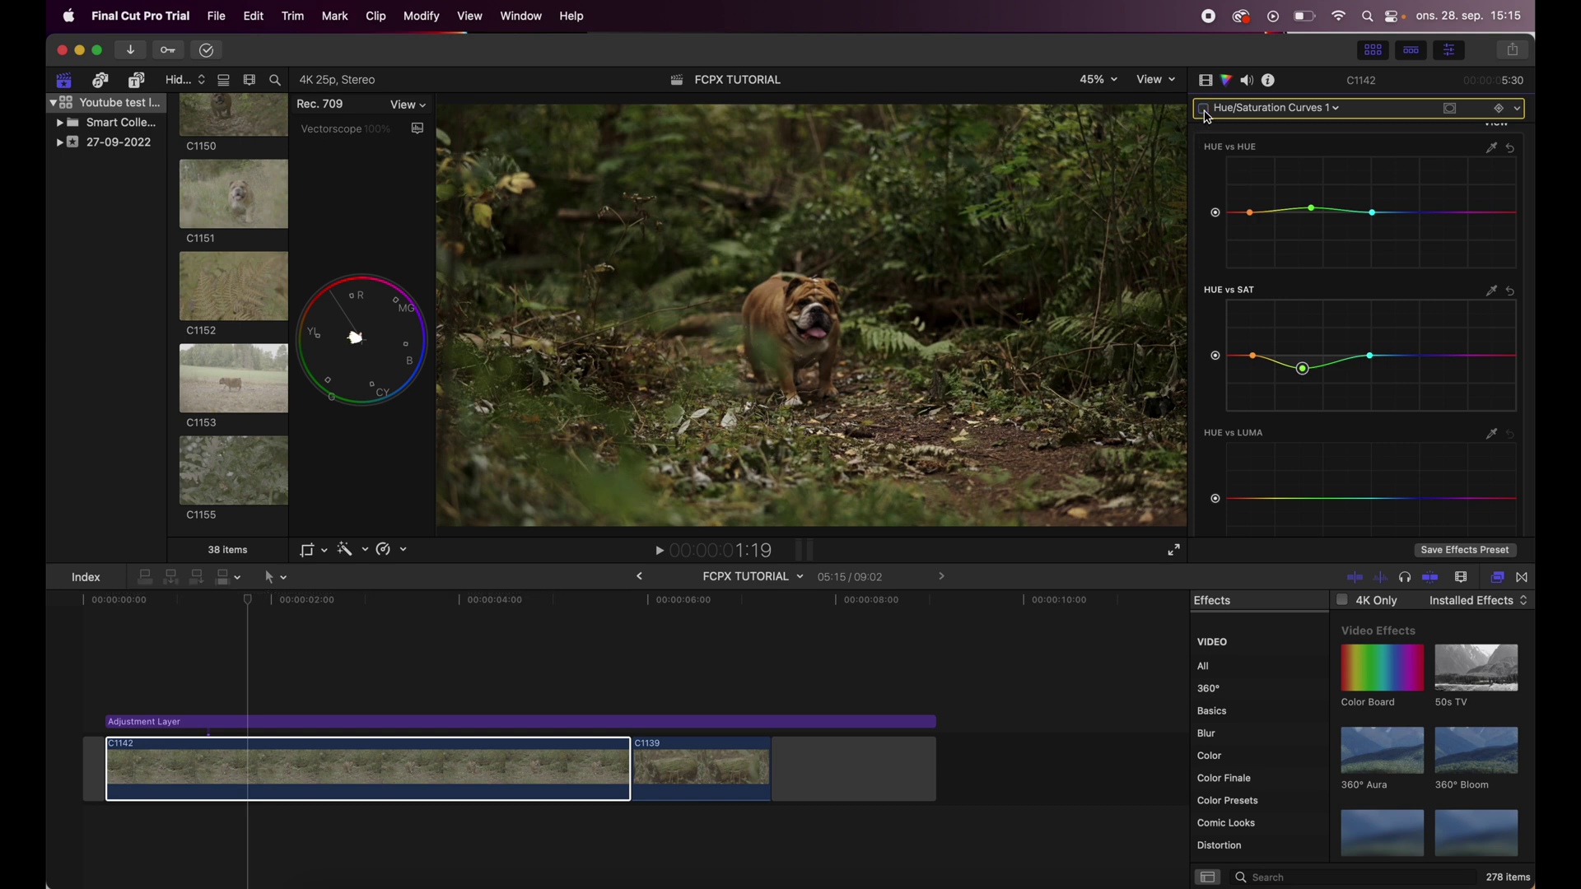
- Anchor the Hue vs Luma curve and pull the green point down, comparing before and after
{"action": "scroll", "coordinate": [1301, 432], "scroll_direction": "down", "scroll_amount": 3}
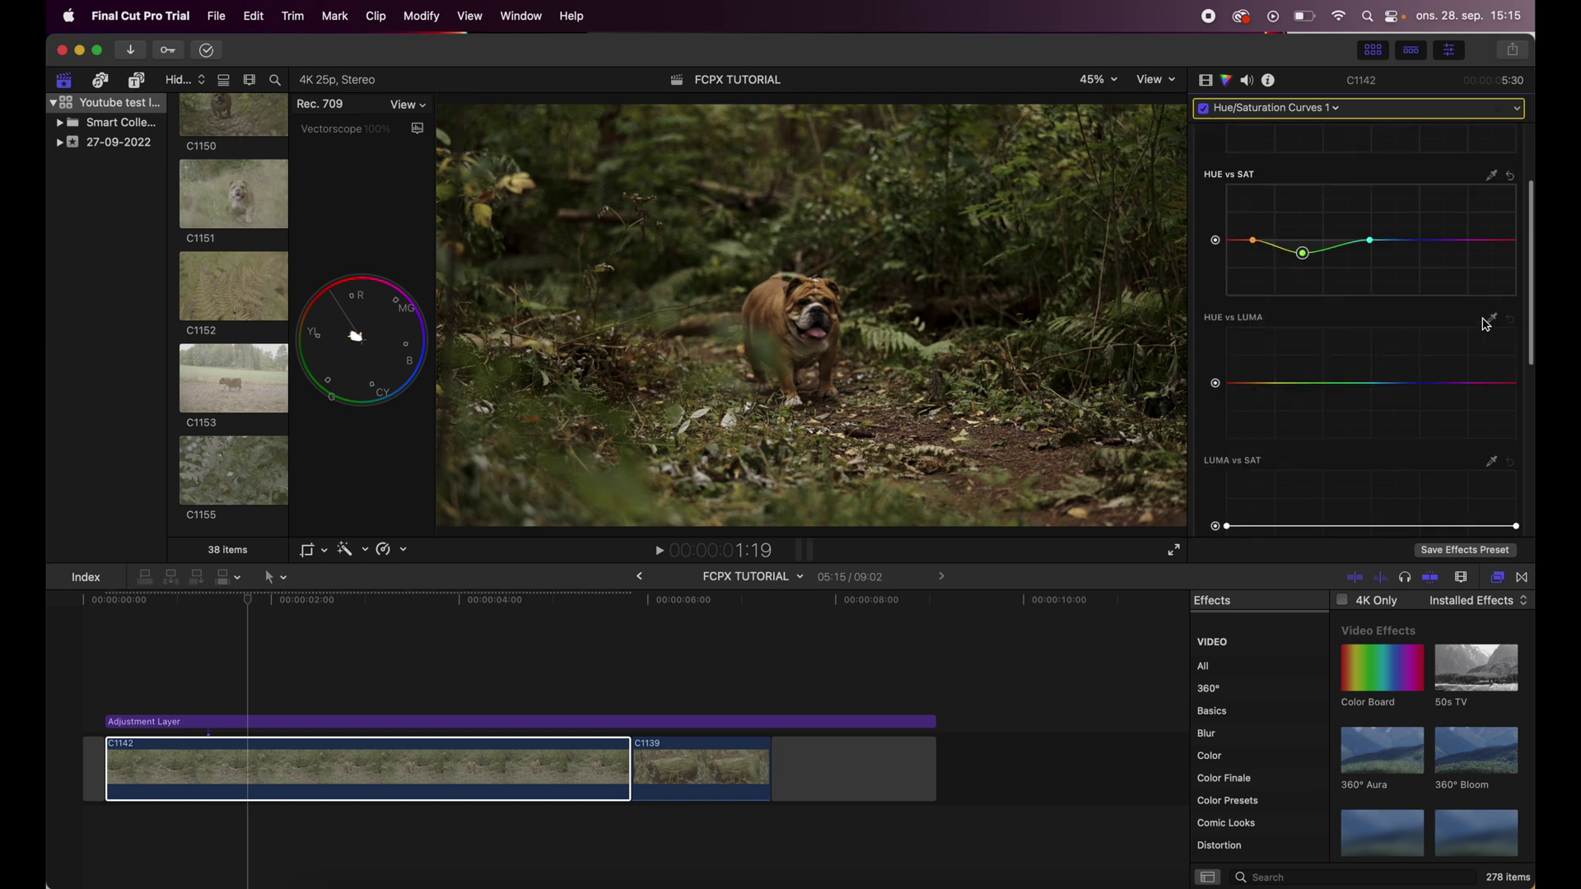
{"action": "left_click", "coordinate": [1255, 384]}
{"action": "left_click", "coordinate": [1373, 385]}
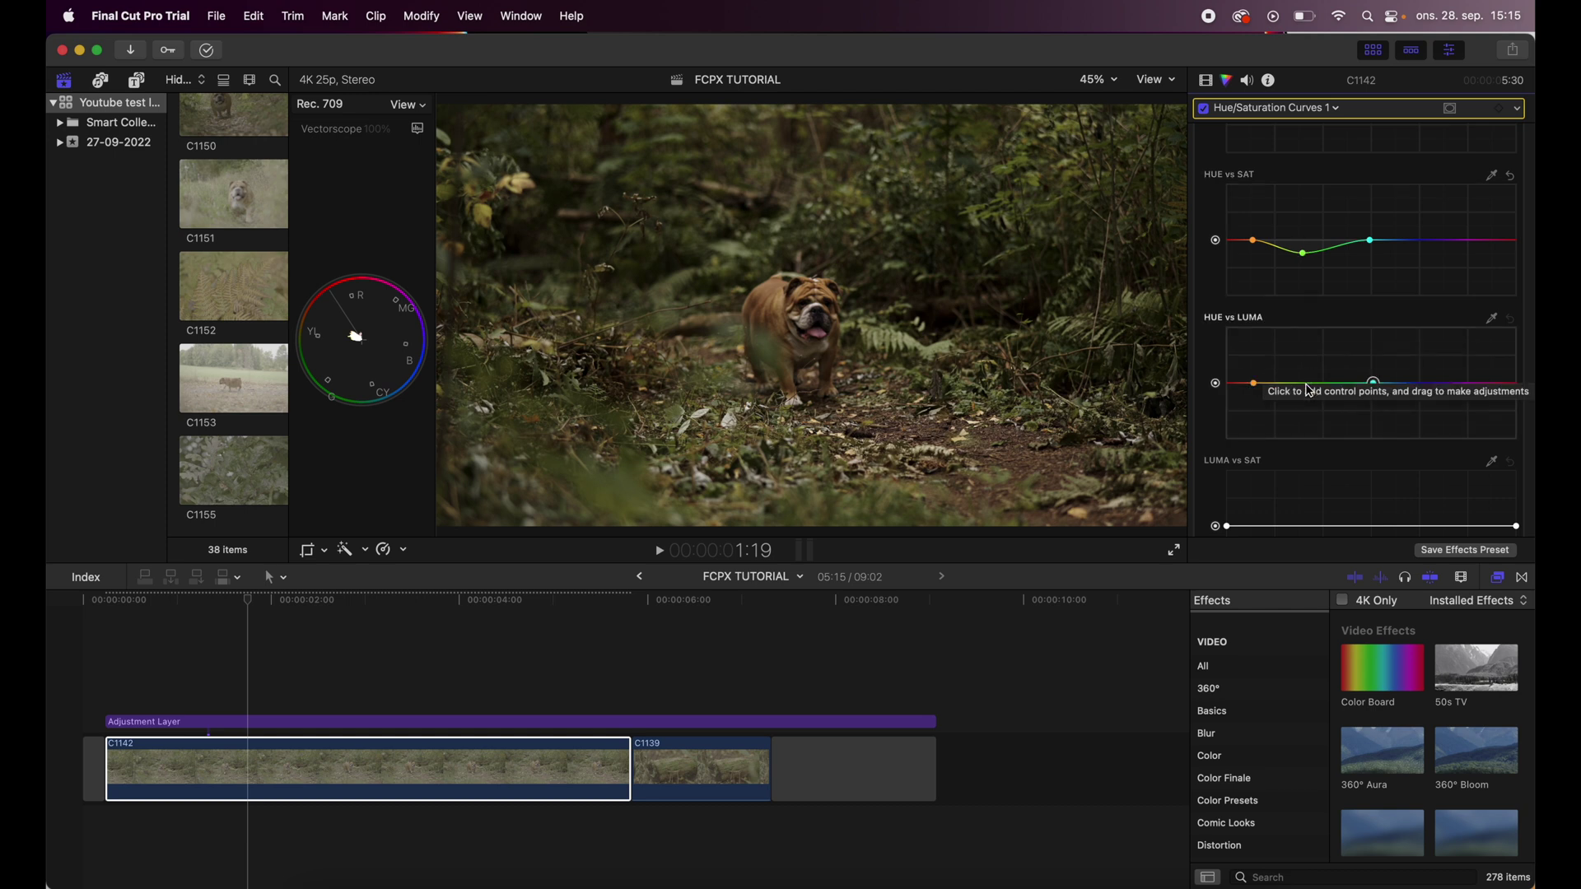
{"action": "mouse_move", "coordinate": [1310, 386]}
{"action": "left_mouse_down"}
{"action": "mouse_move", "coordinate": [1306, 443]}
{"action": "mouse_move", "coordinate": [1304, 387]}
{"action": "mouse_move", "coordinate": [1305, 442]}
{"action": "mouse_move", "coordinate": [1309, 404]}
{"action": "left_mouse_up"}
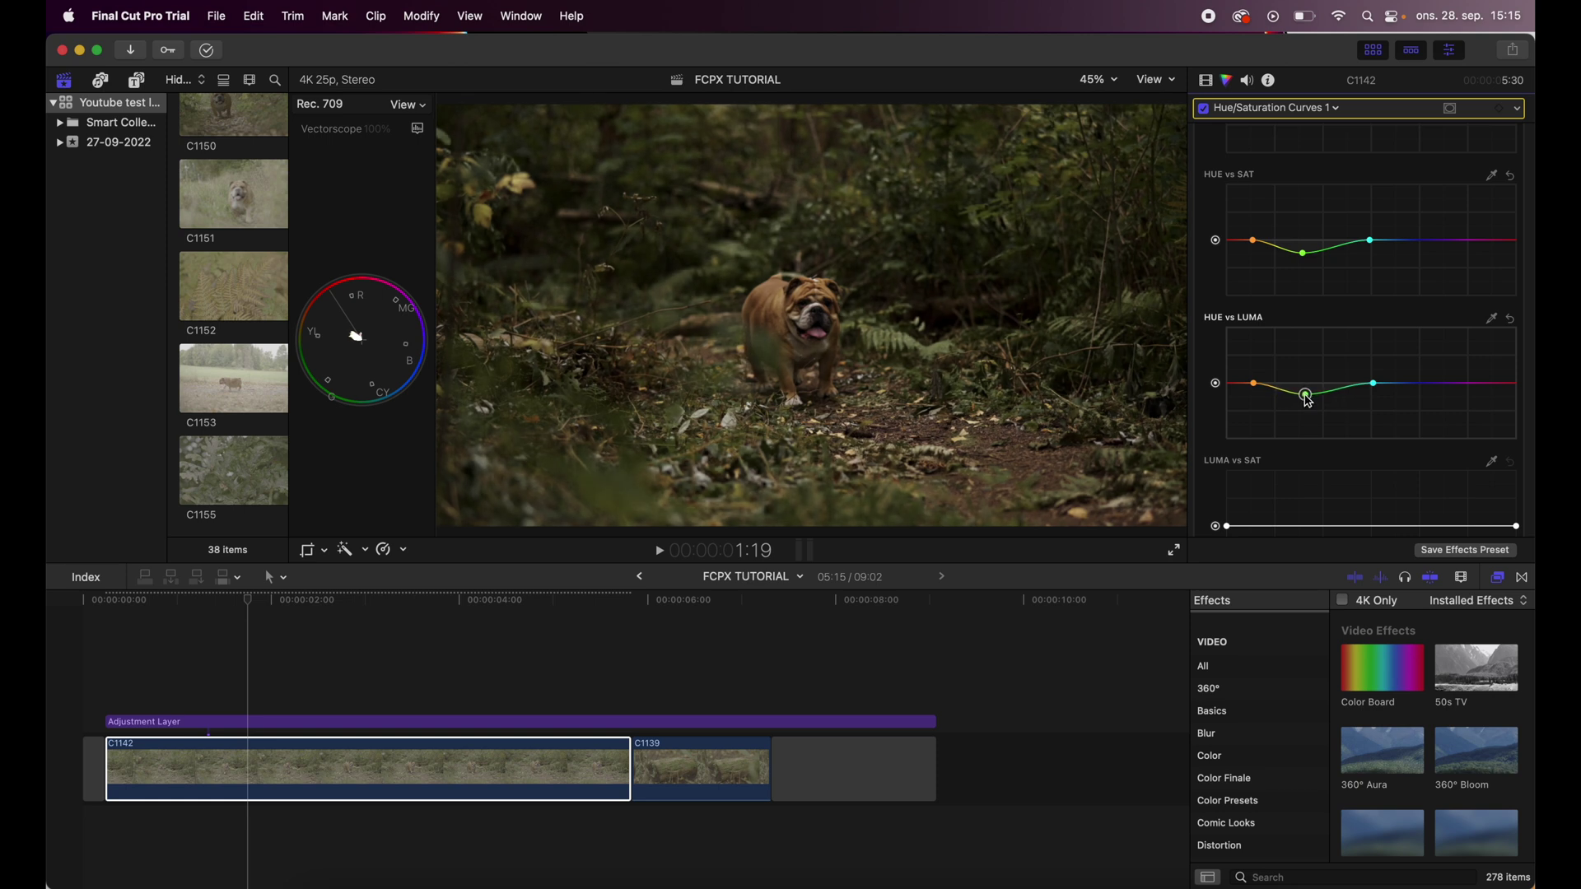
{"action": "left_click", "coordinate": [1206, 110]}
{"action": "left_click", "coordinate": [1206, 111]}
{"action": "left_click", "coordinate": [1206, 110]}
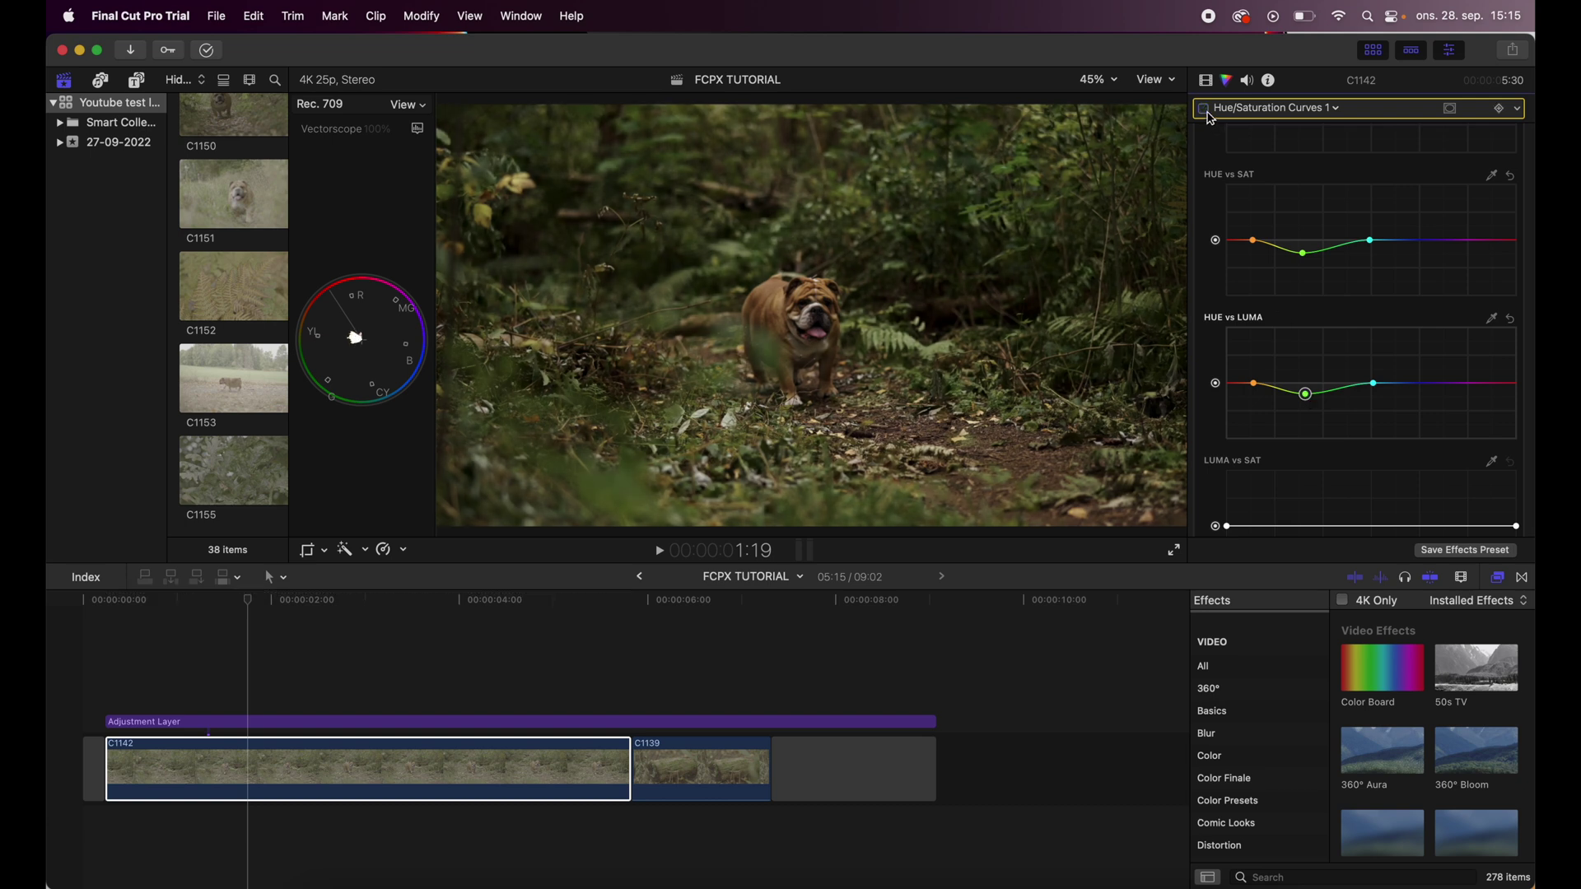
{"action": "left_click", "coordinate": [1207, 113]}
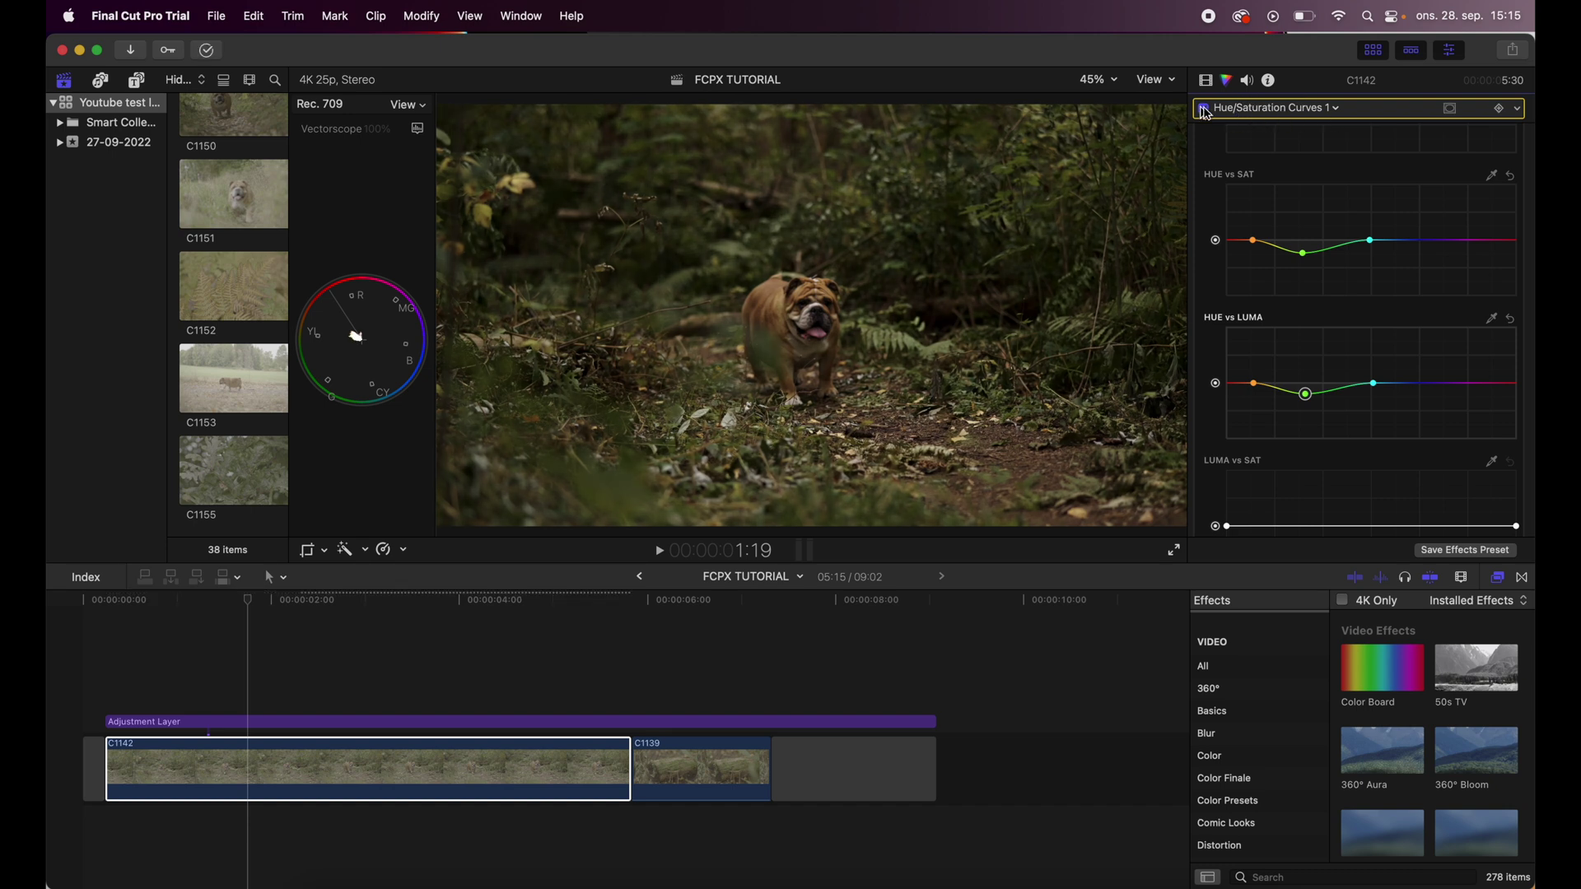
- Add Hue/Saturation Curves 2 to C1142 with control points on Hue vs Hue, Sat and Luma
{"action": "left_click", "coordinate": [1265, 109]}
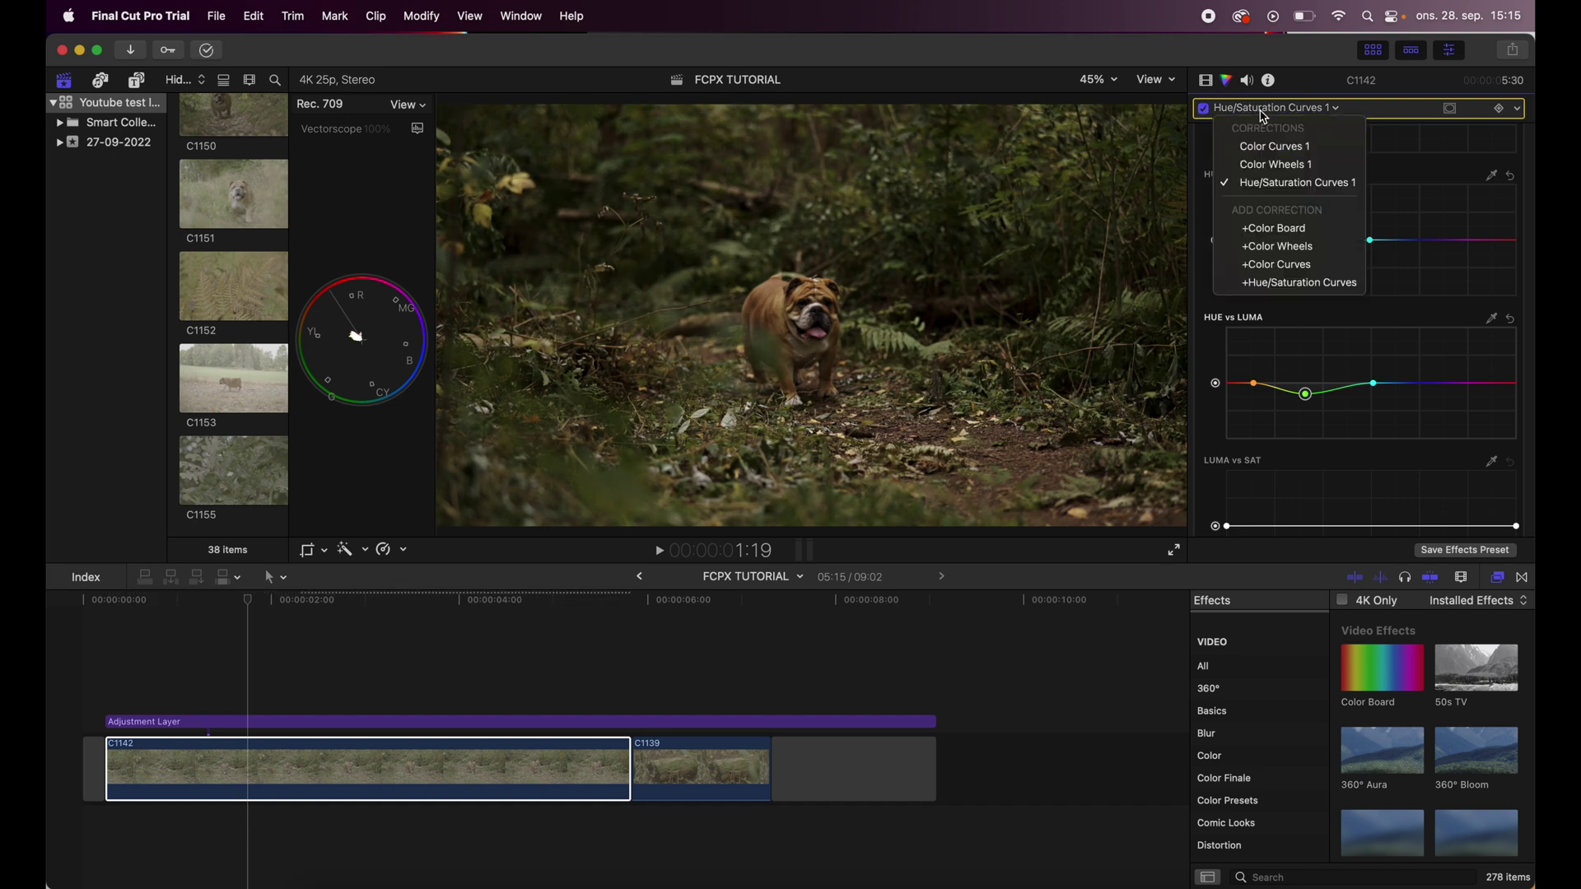
{"action": "left_click", "coordinate": [1289, 283]}
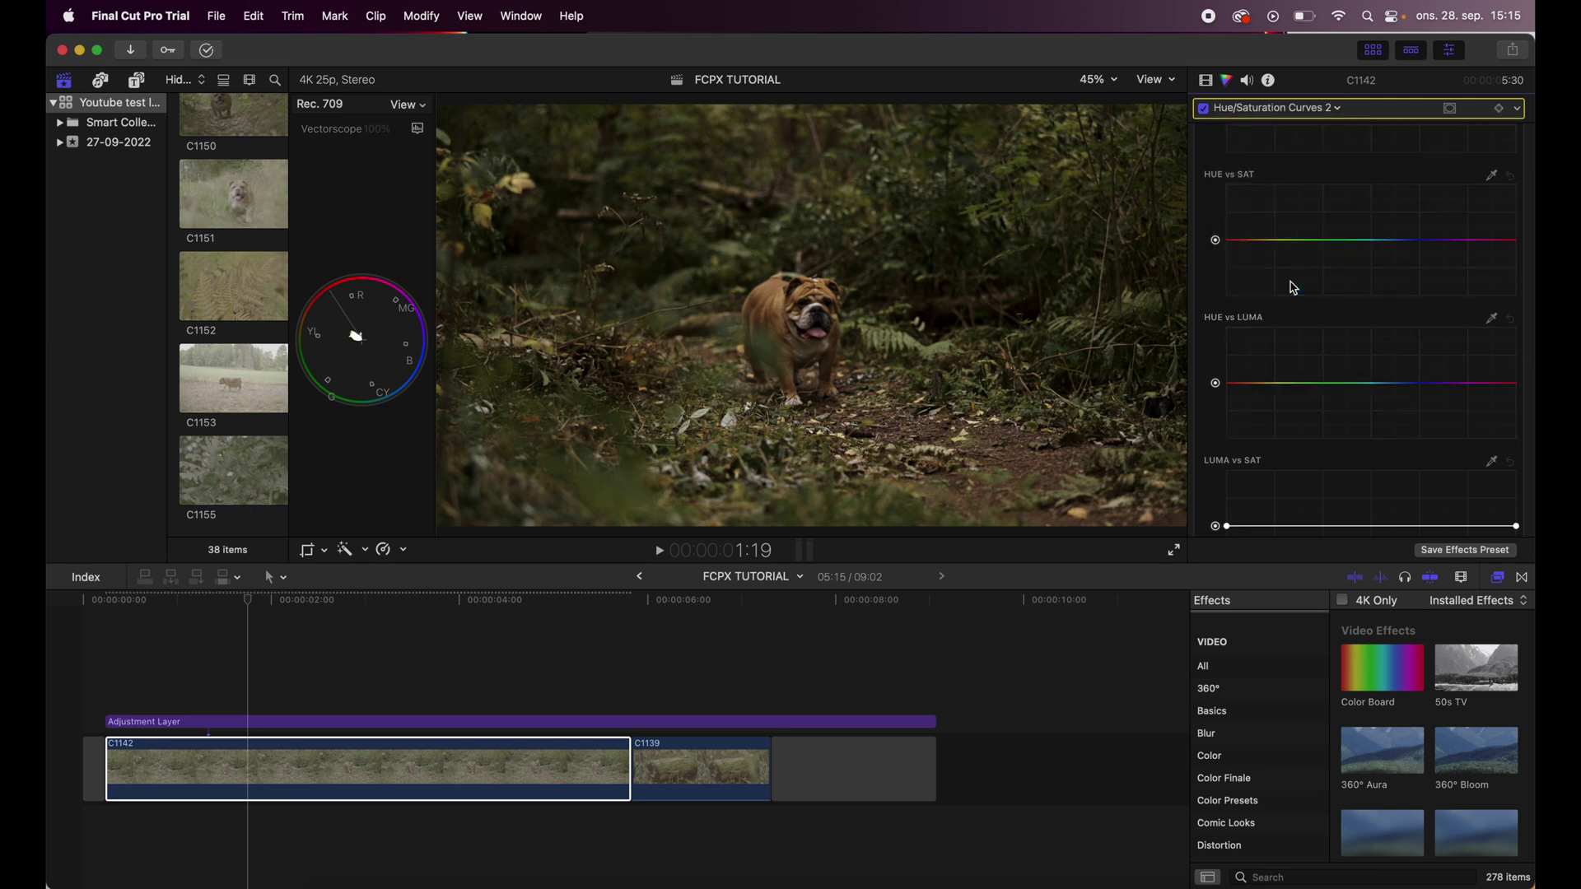
{"action": "scroll", "coordinate": [1234, 264], "scroll_direction": "up", "scroll_amount": 3}
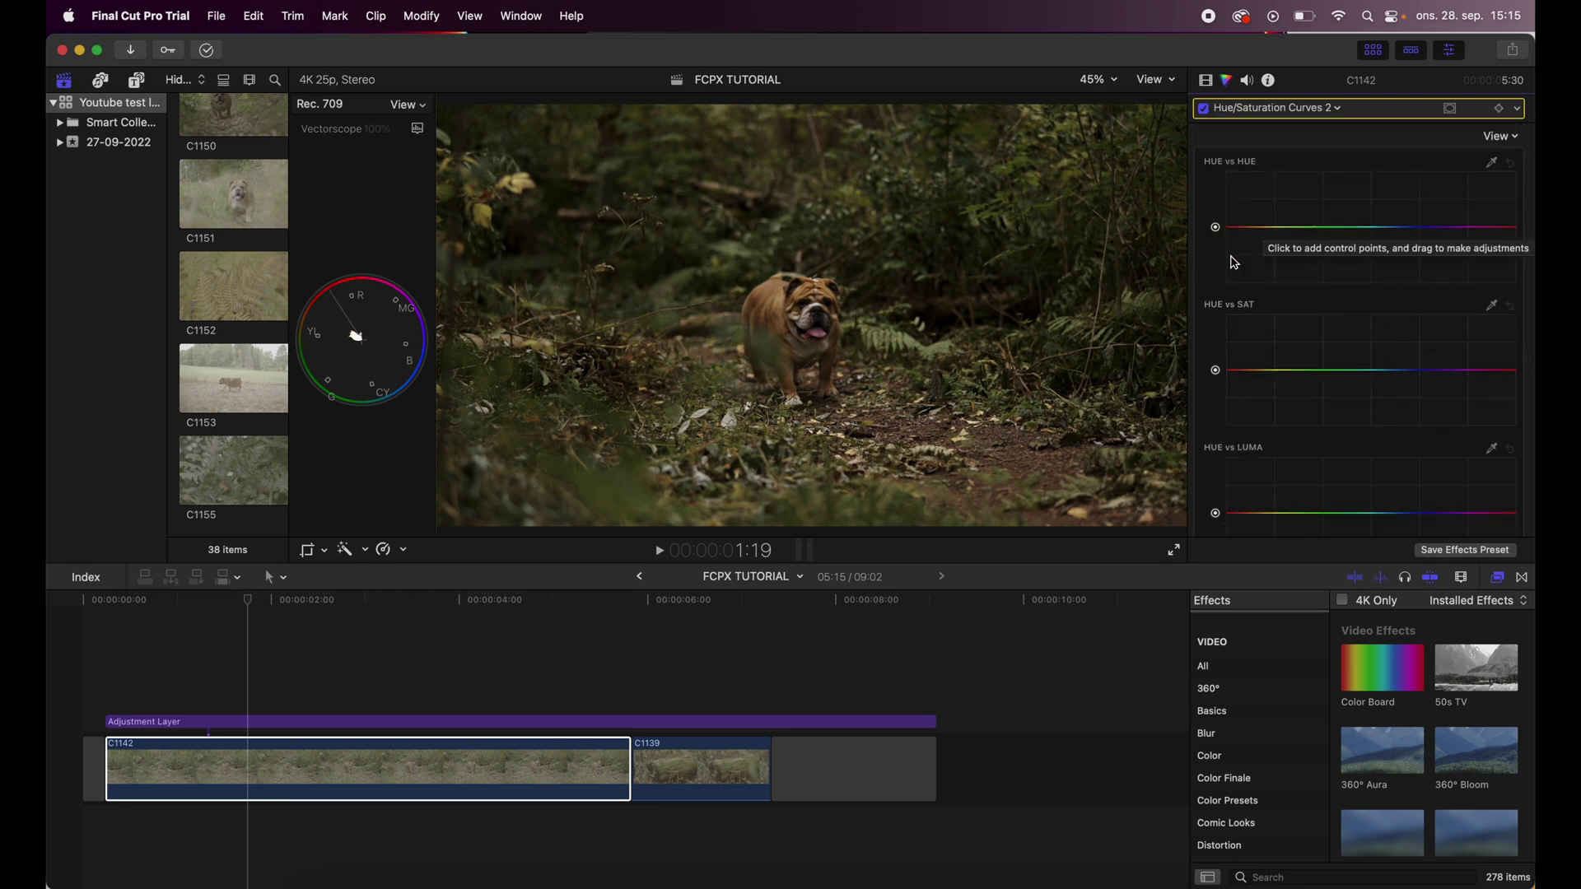
{"action": "left_click", "coordinate": [1284, 227]}
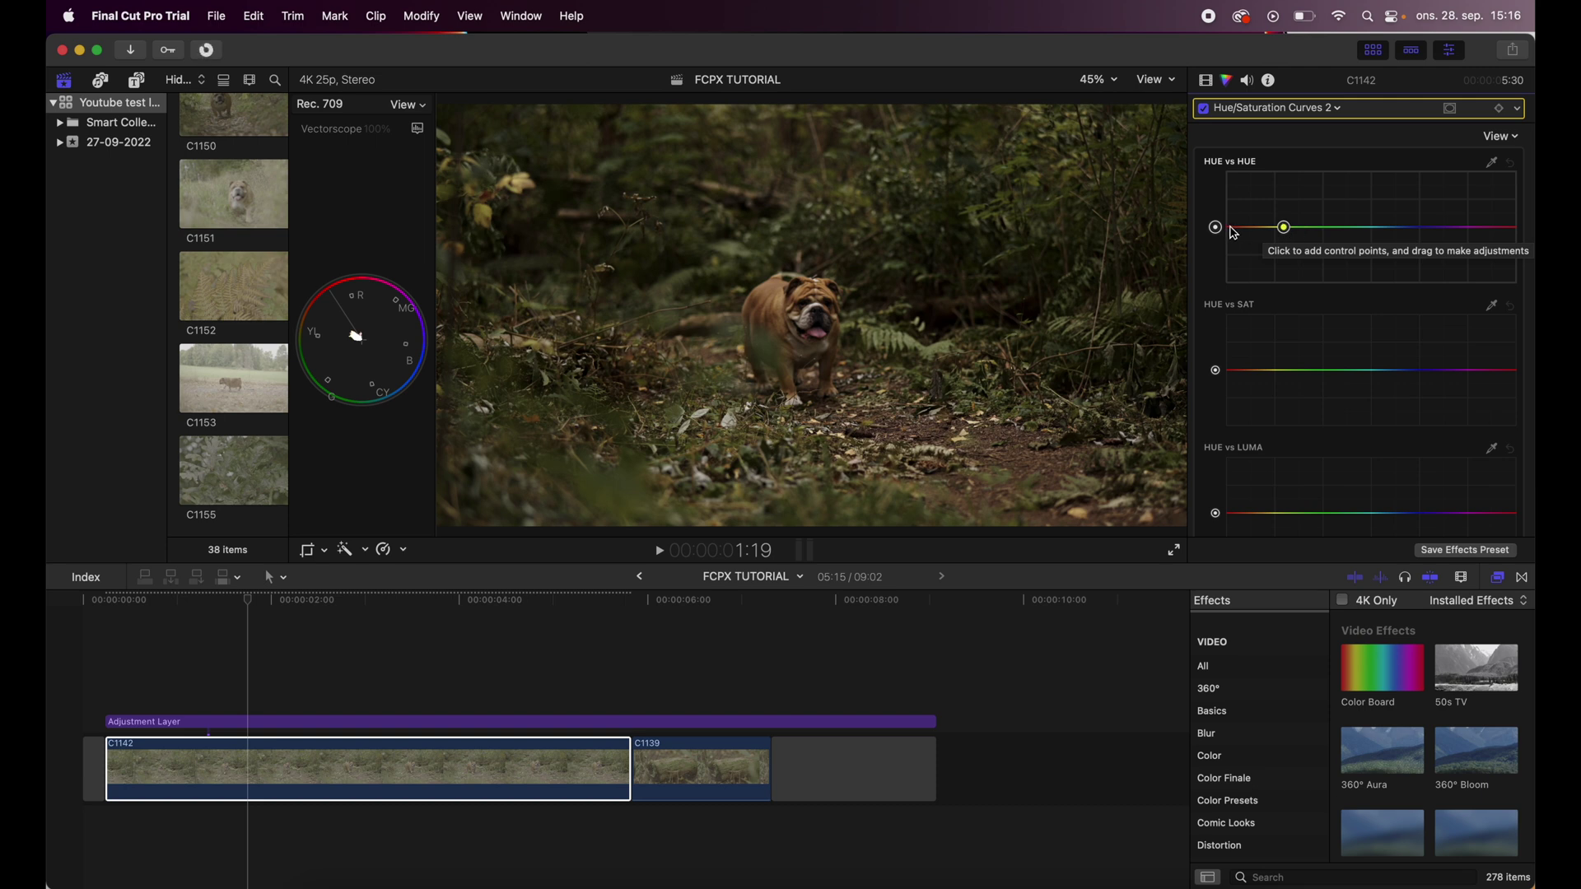
{"action": "left_click", "coordinate": [1232, 229]}
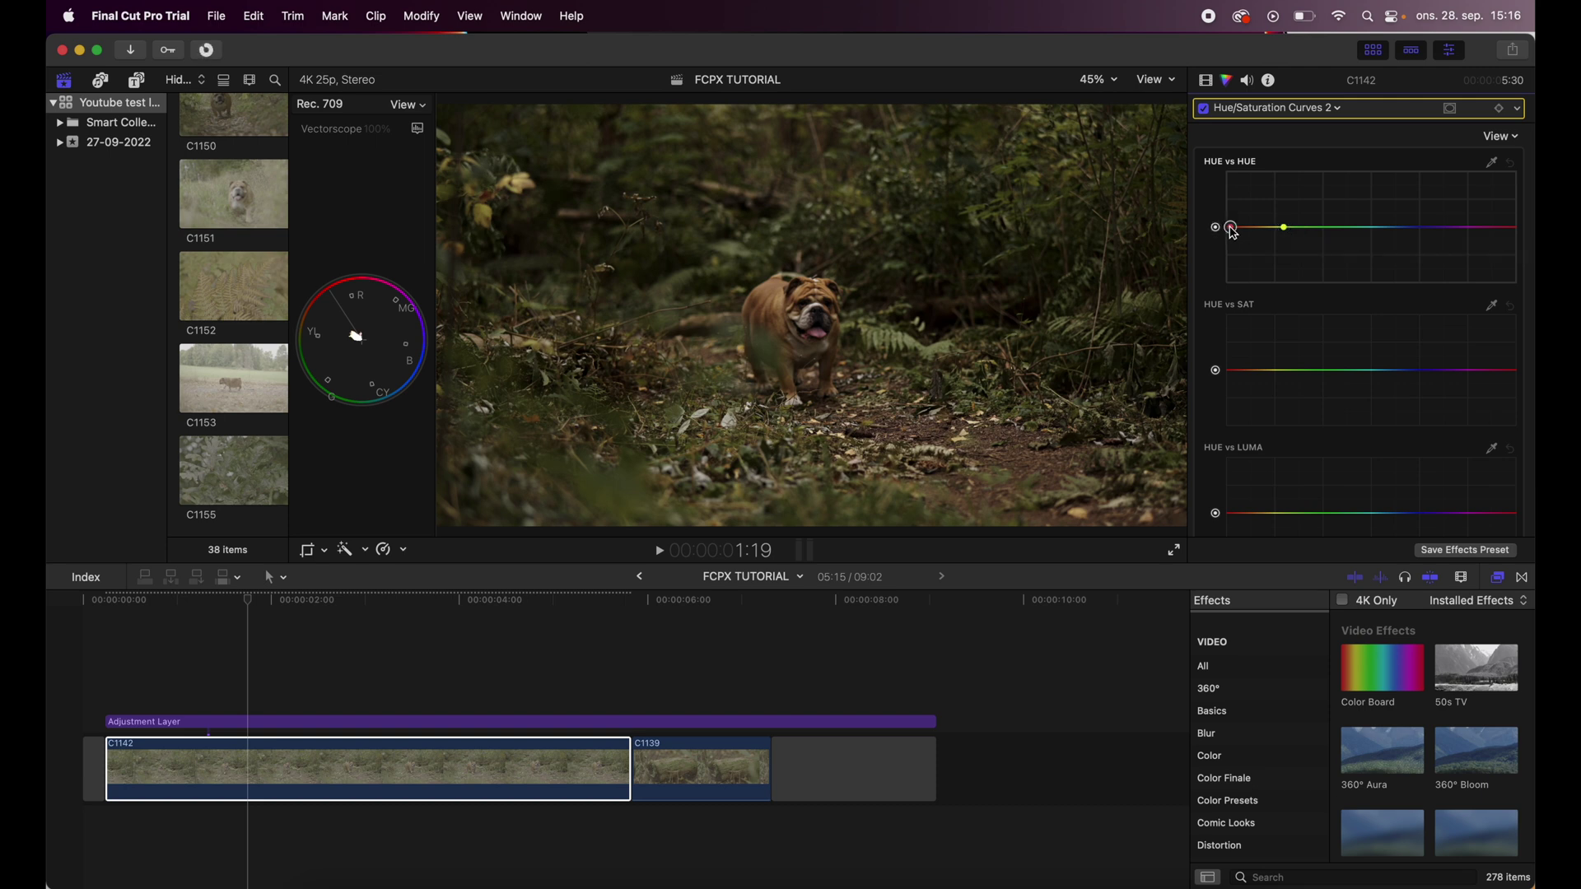
{"action": "left_click", "coordinate": [1293, 371]}
{"action": "left_click", "coordinate": [1299, 515]}
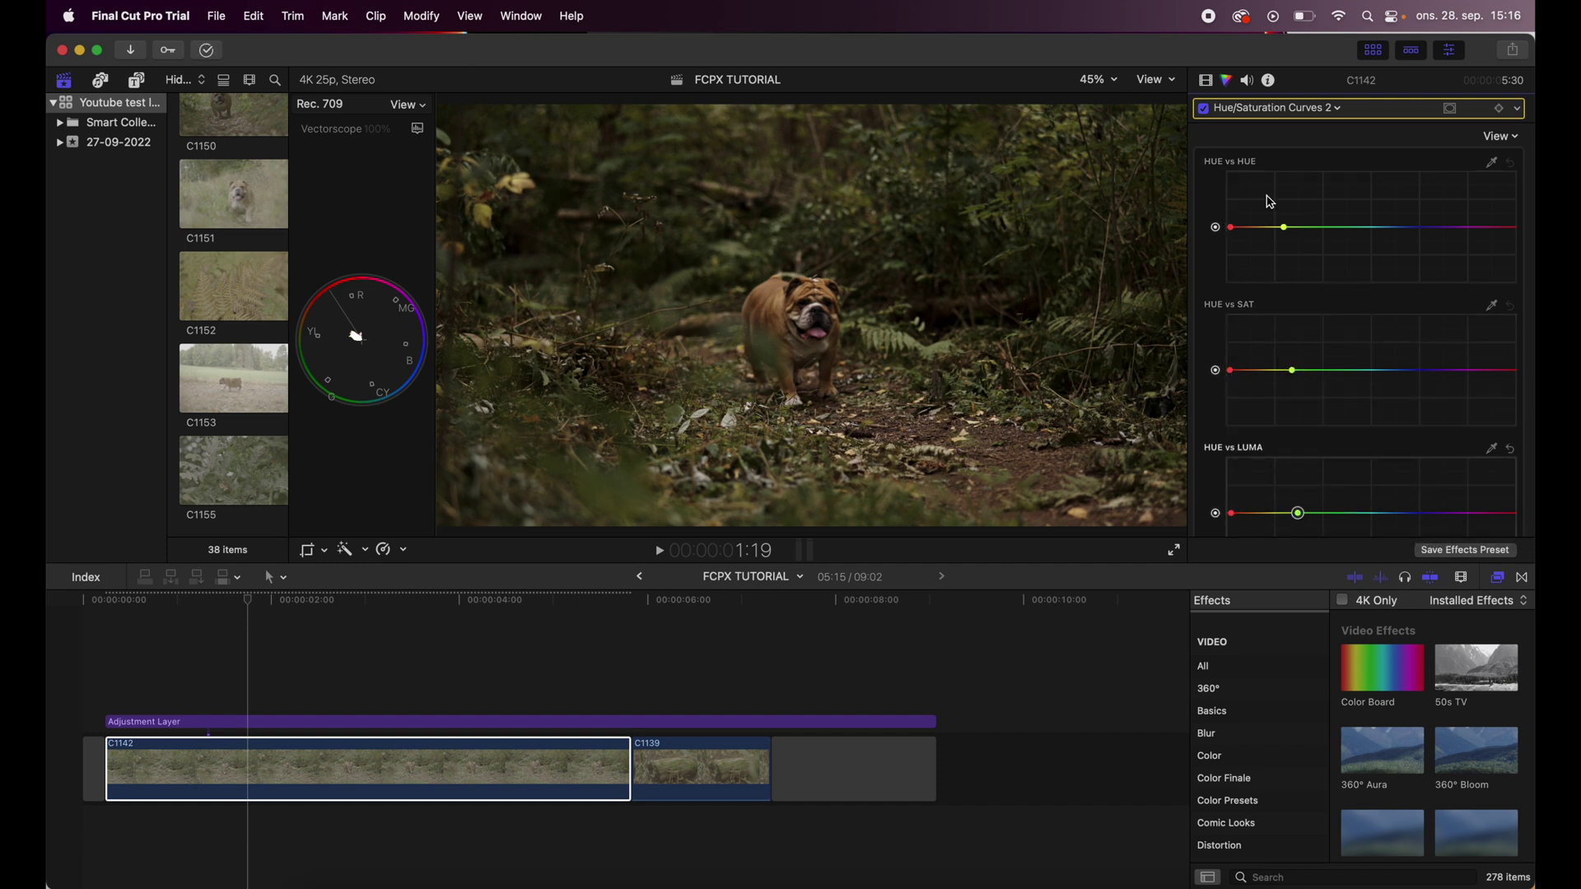
{"action": "left_click", "coordinate": [1253, 227]}
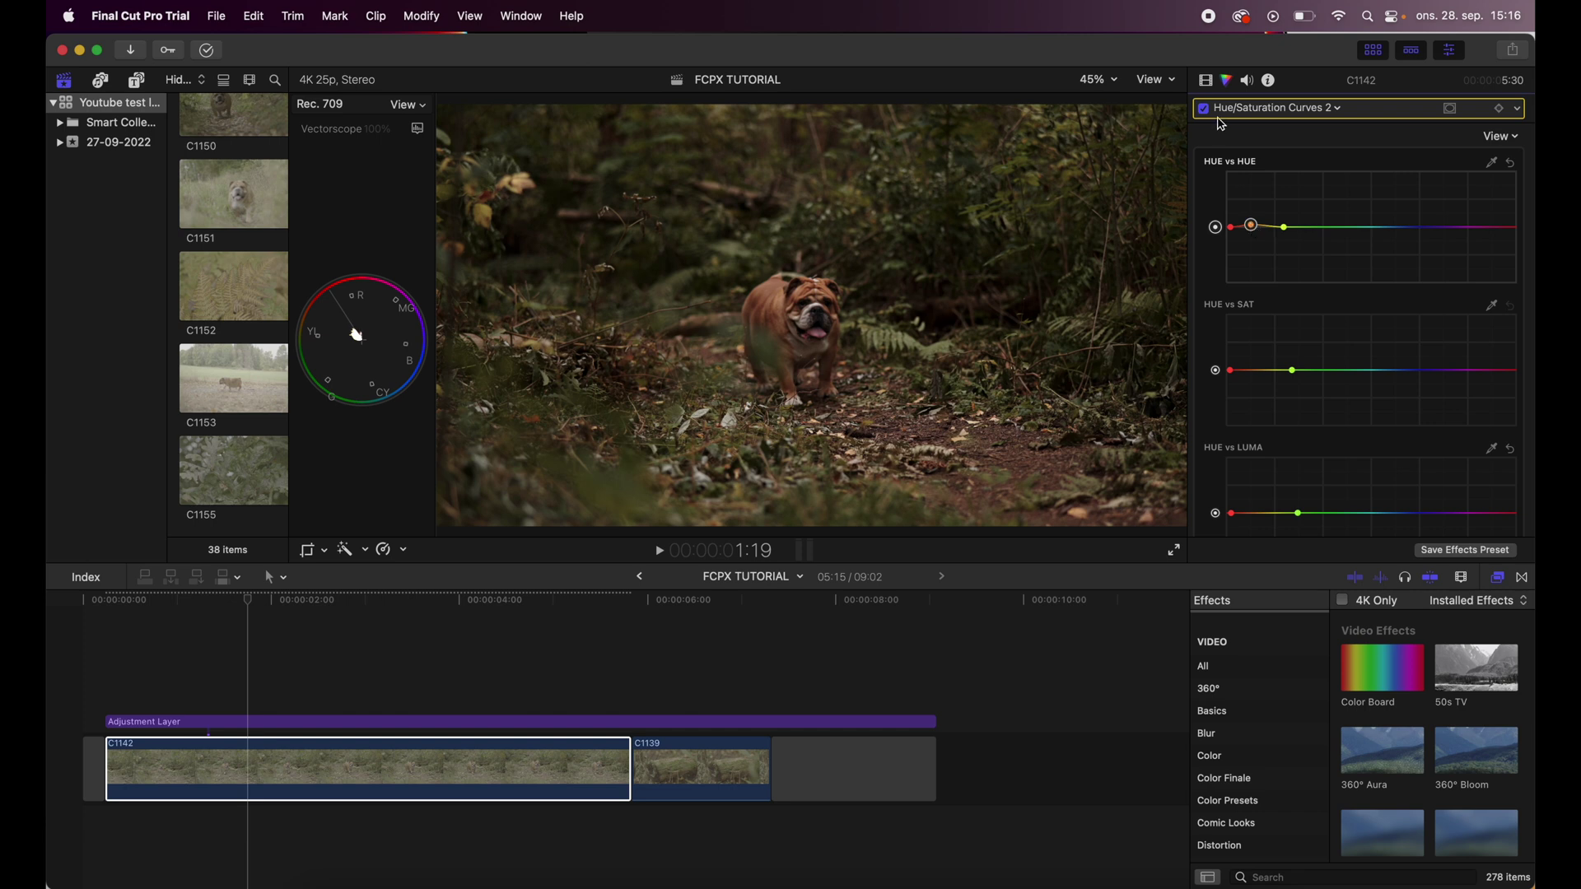
{"action": "left_click", "coordinate": [1203, 110]}
{"action": "left_click", "coordinate": [1203, 109]}
{"action": "left_click", "coordinate": [1203, 110]}
{"action": "left_click", "coordinate": [1203, 109]}
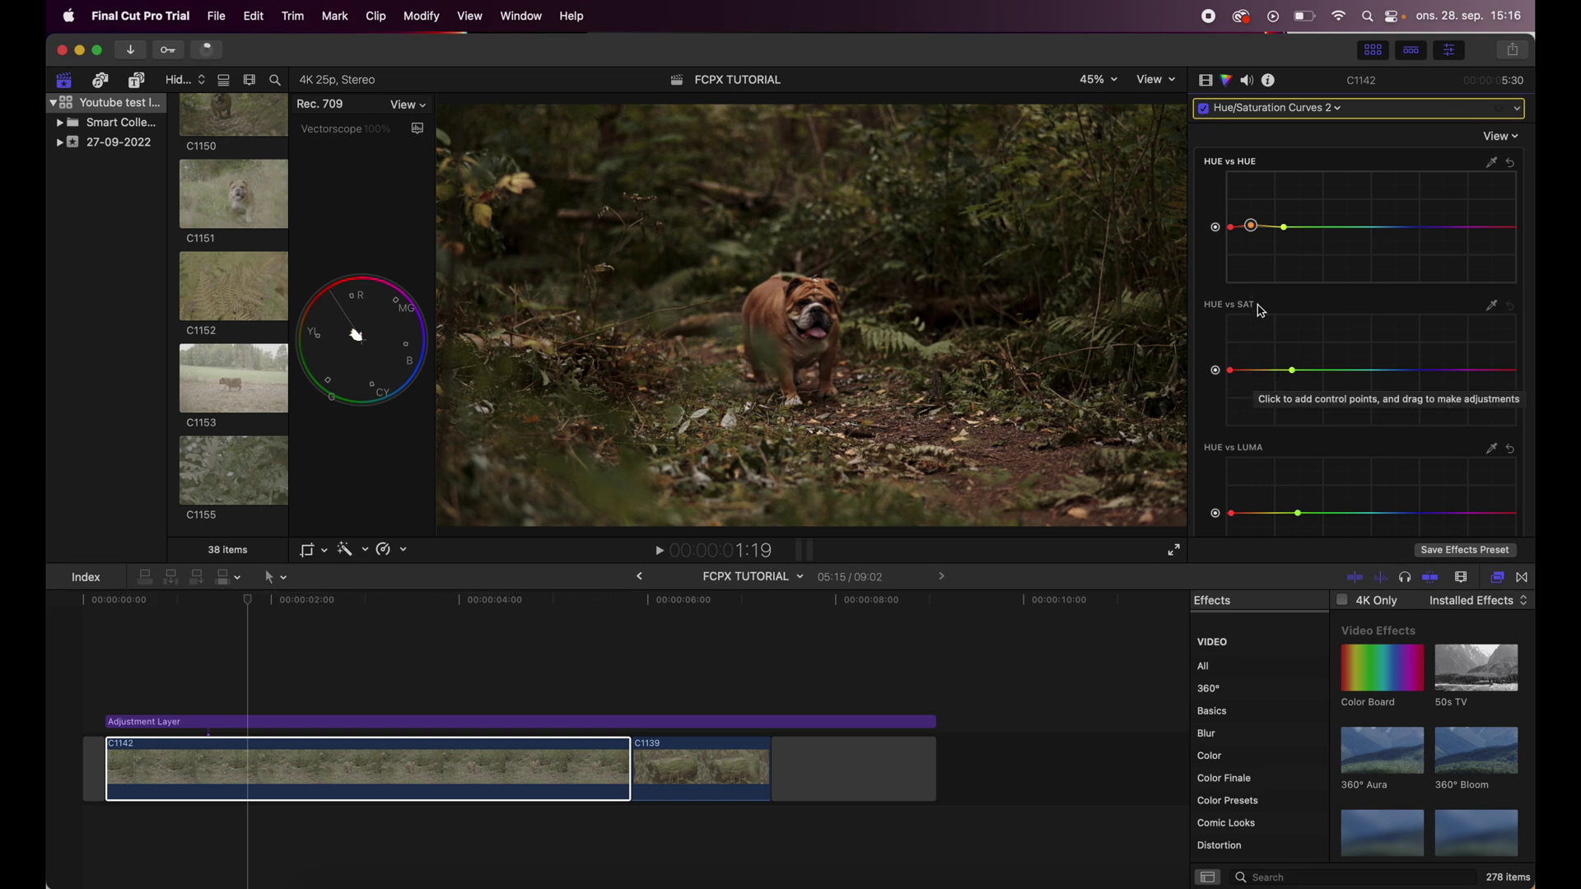
- Raise the orange saturation and add a Hue vs Luma point darkening oranges, then compare
{"action": "left_click_drag", "start_coordinate": [1255, 371], "coordinate": [1255, 358]}
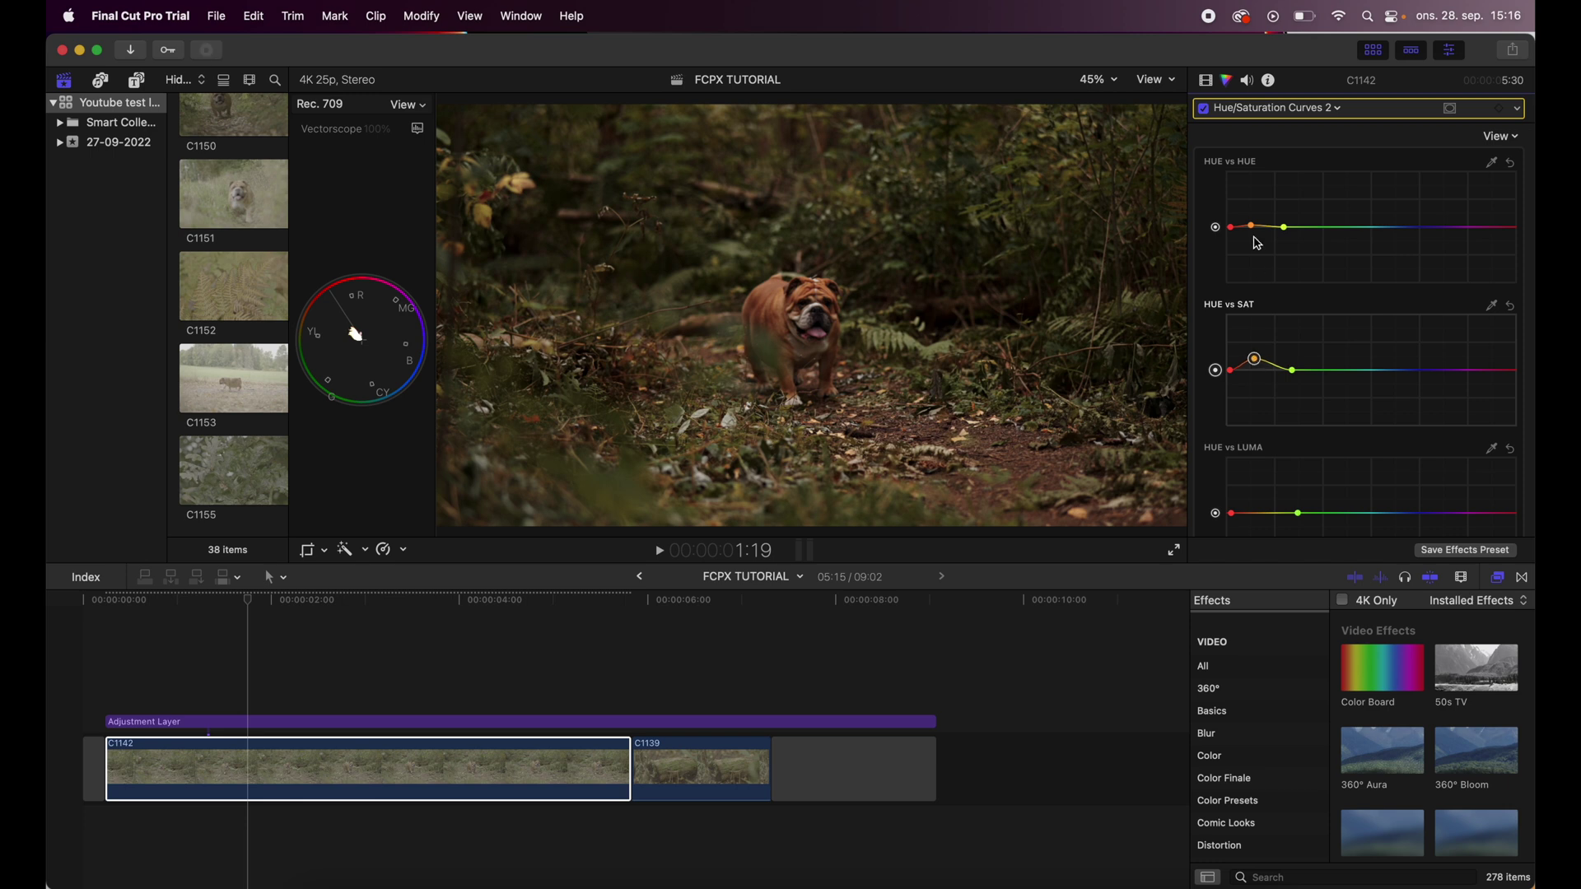
{"action": "left_click", "coordinate": [1253, 228]}
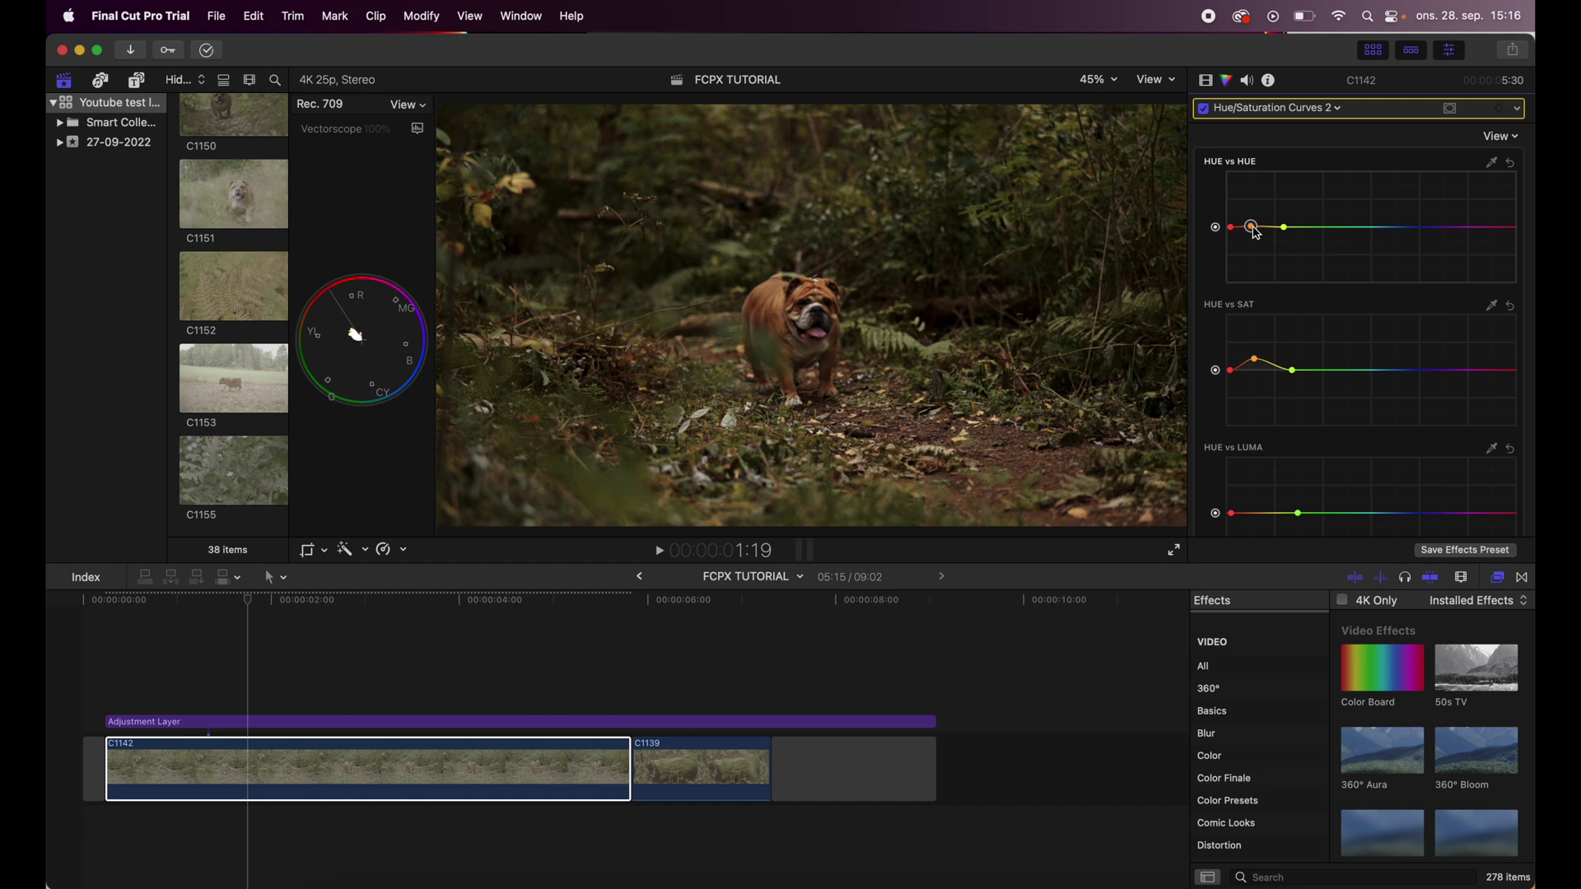
{"action": "scroll", "coordinate": [1306, 441], "scroll_direction": "down", "scroll_amount": 3}
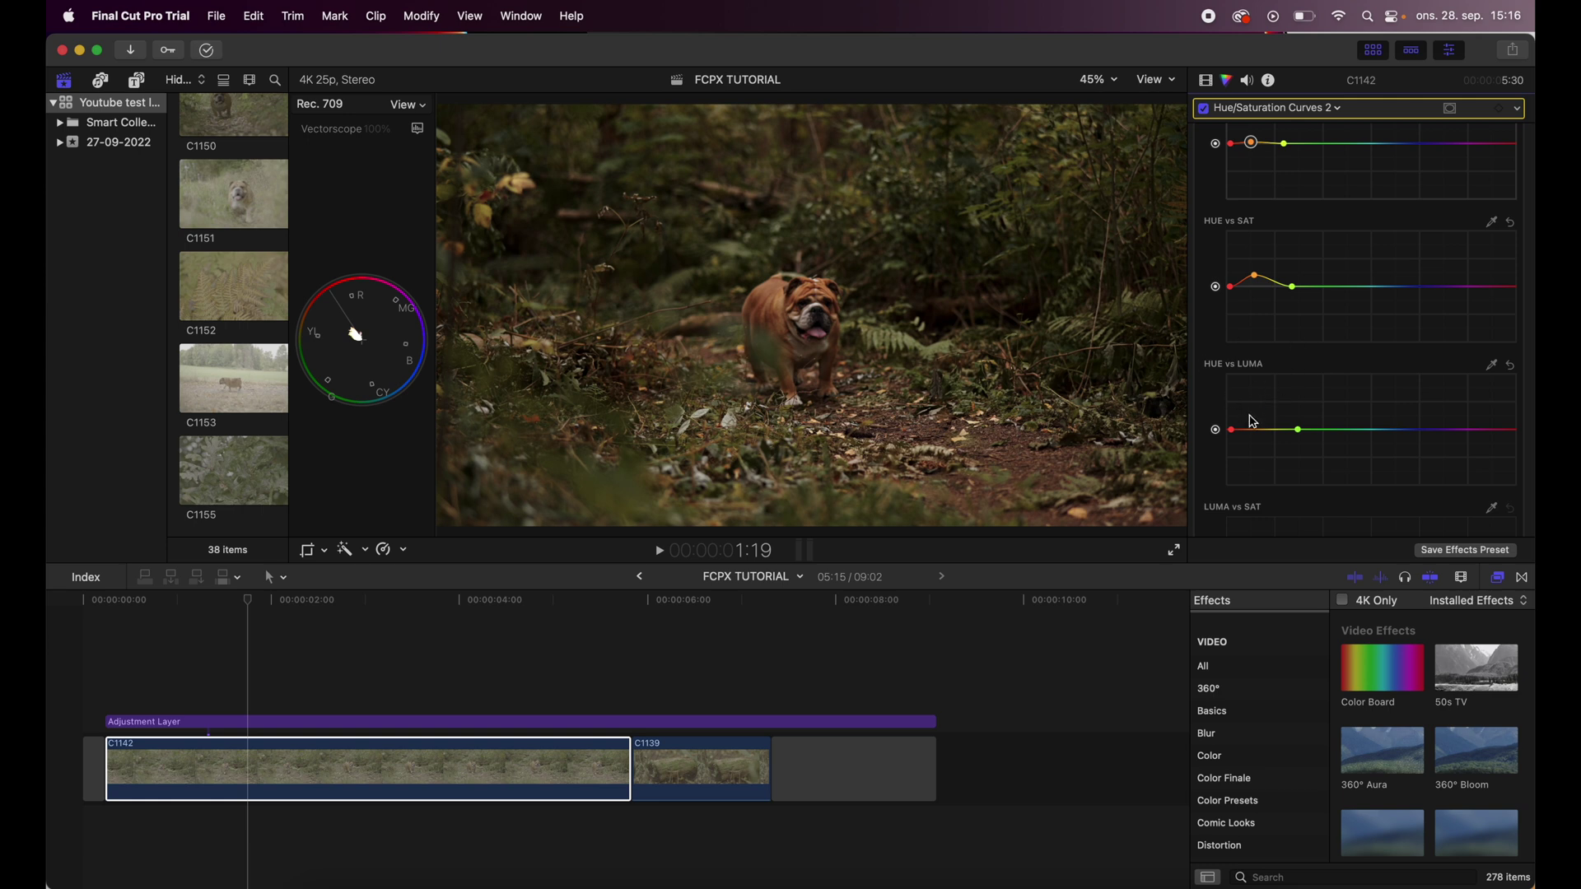
{"action": "left_click", "coordinate": [1263, 432]}
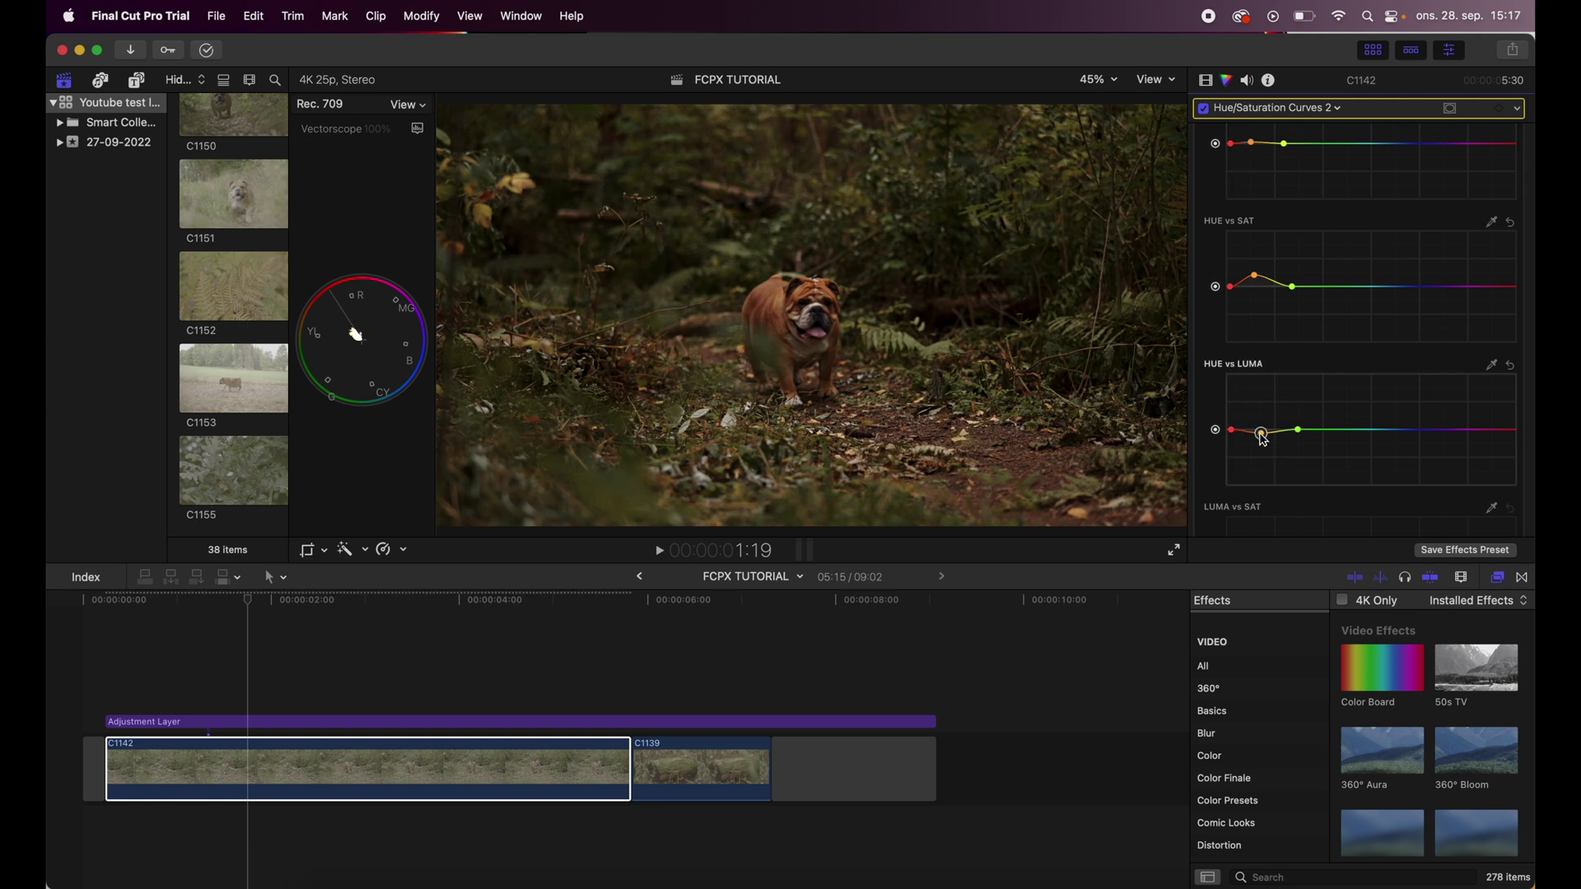
{"action": "left_click", "coordinate": [1204, 109]}
{"action": "left_click", "coordinate": [1204, 109]}
{"action": "left_click", "coordinate": [1204, 108]}
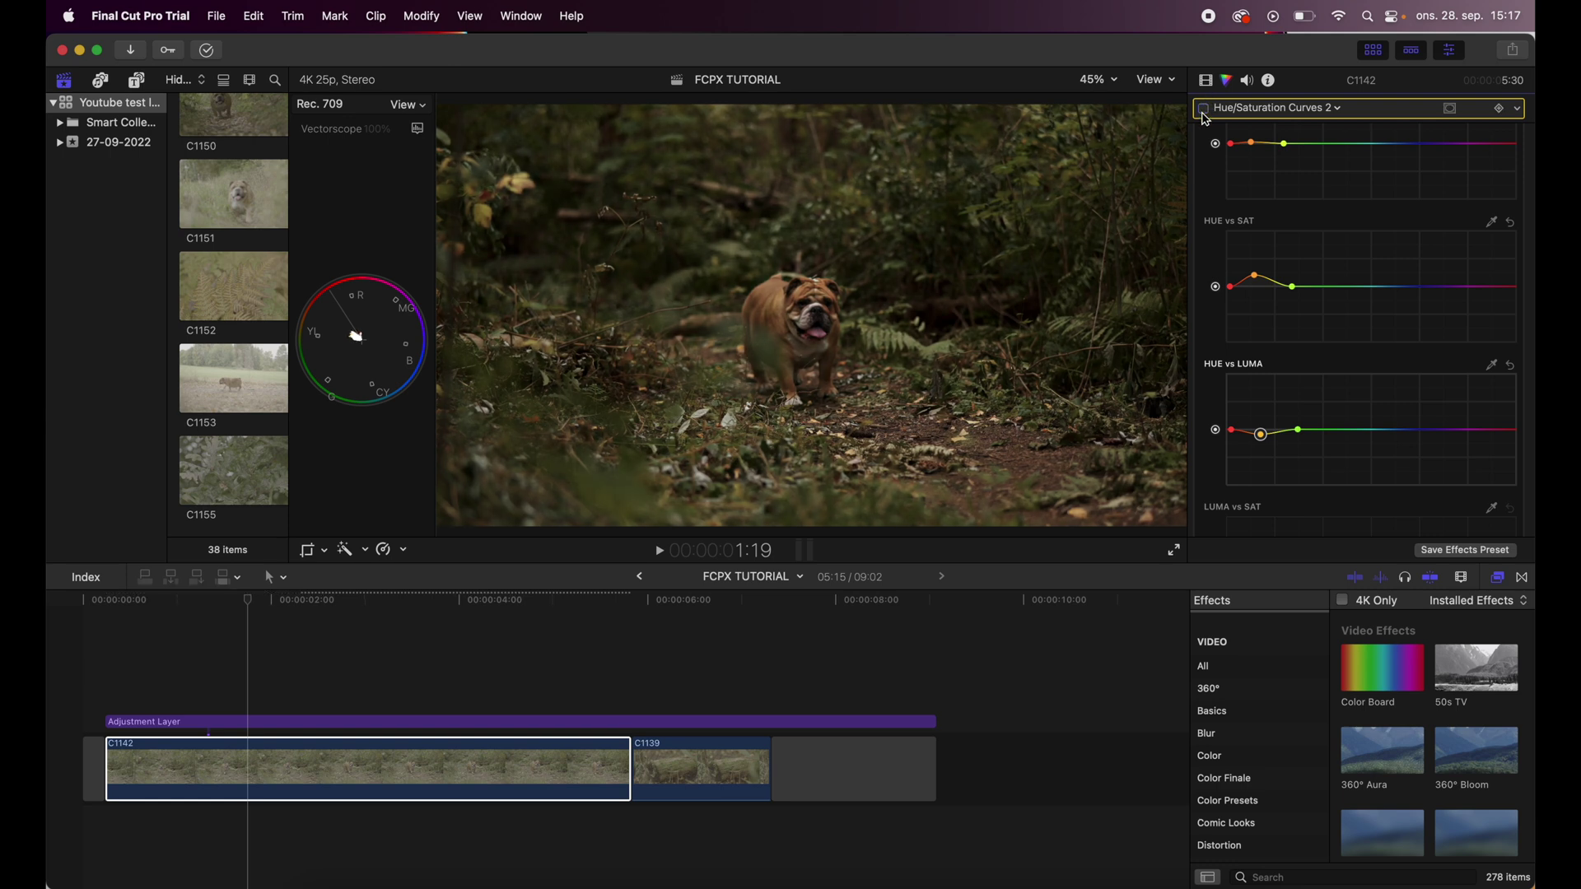
{"action": "left_click", "coordinate": [1204, 109]}
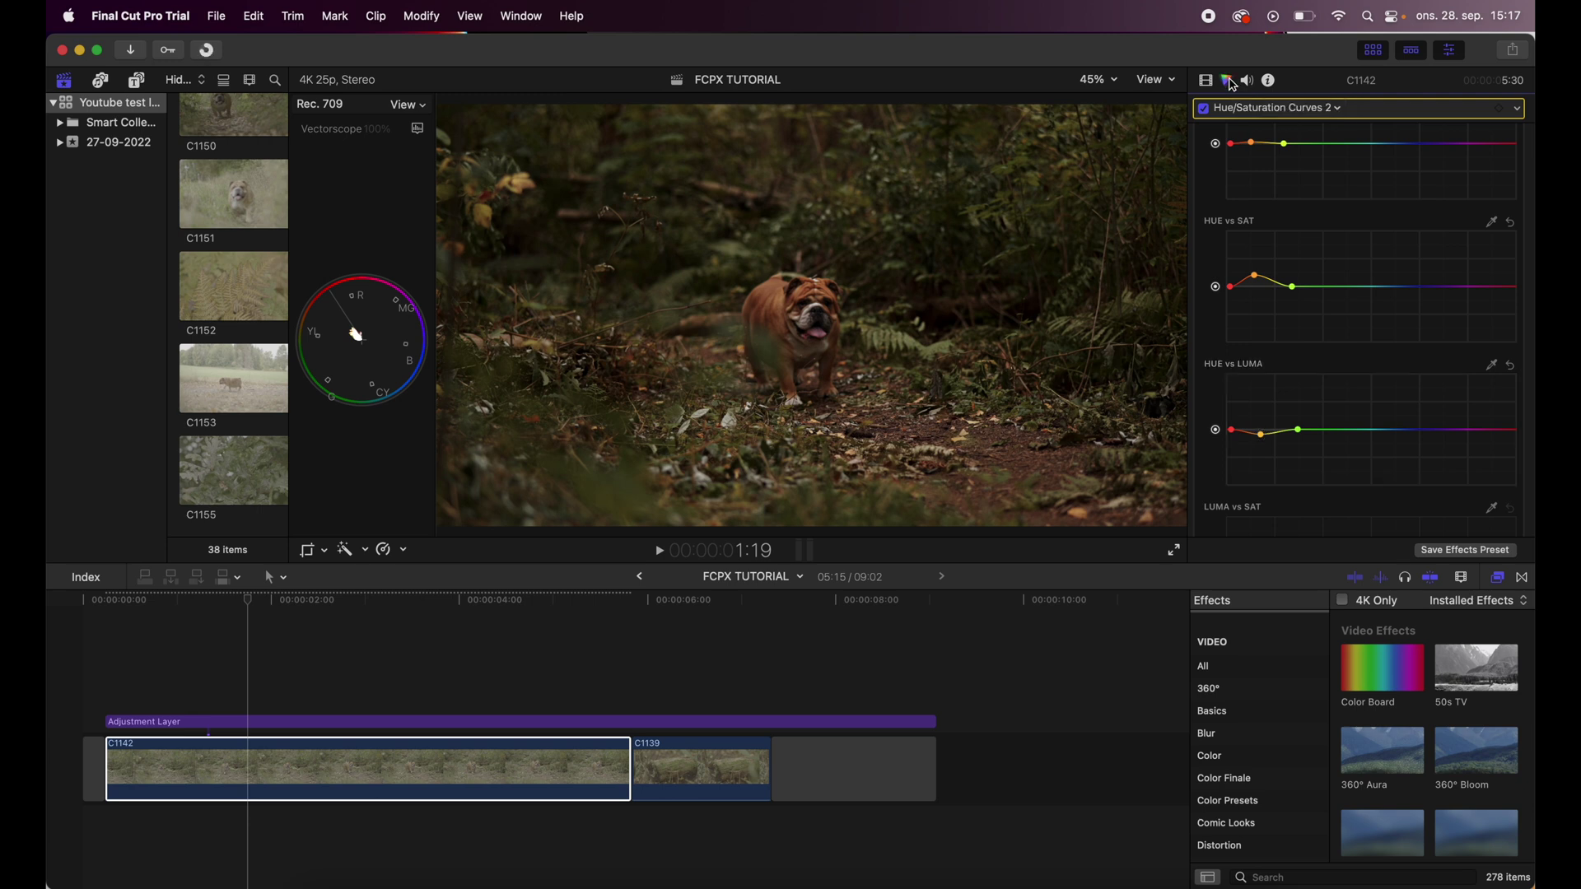
- Show C1142's Color Wheels 1 correction, review the grade full screen, then reselect clip C1142
{"action": "left_click", "coordinate": [1205, 80]}
{"action": "left_click", "coordinate": [1228, 80]}
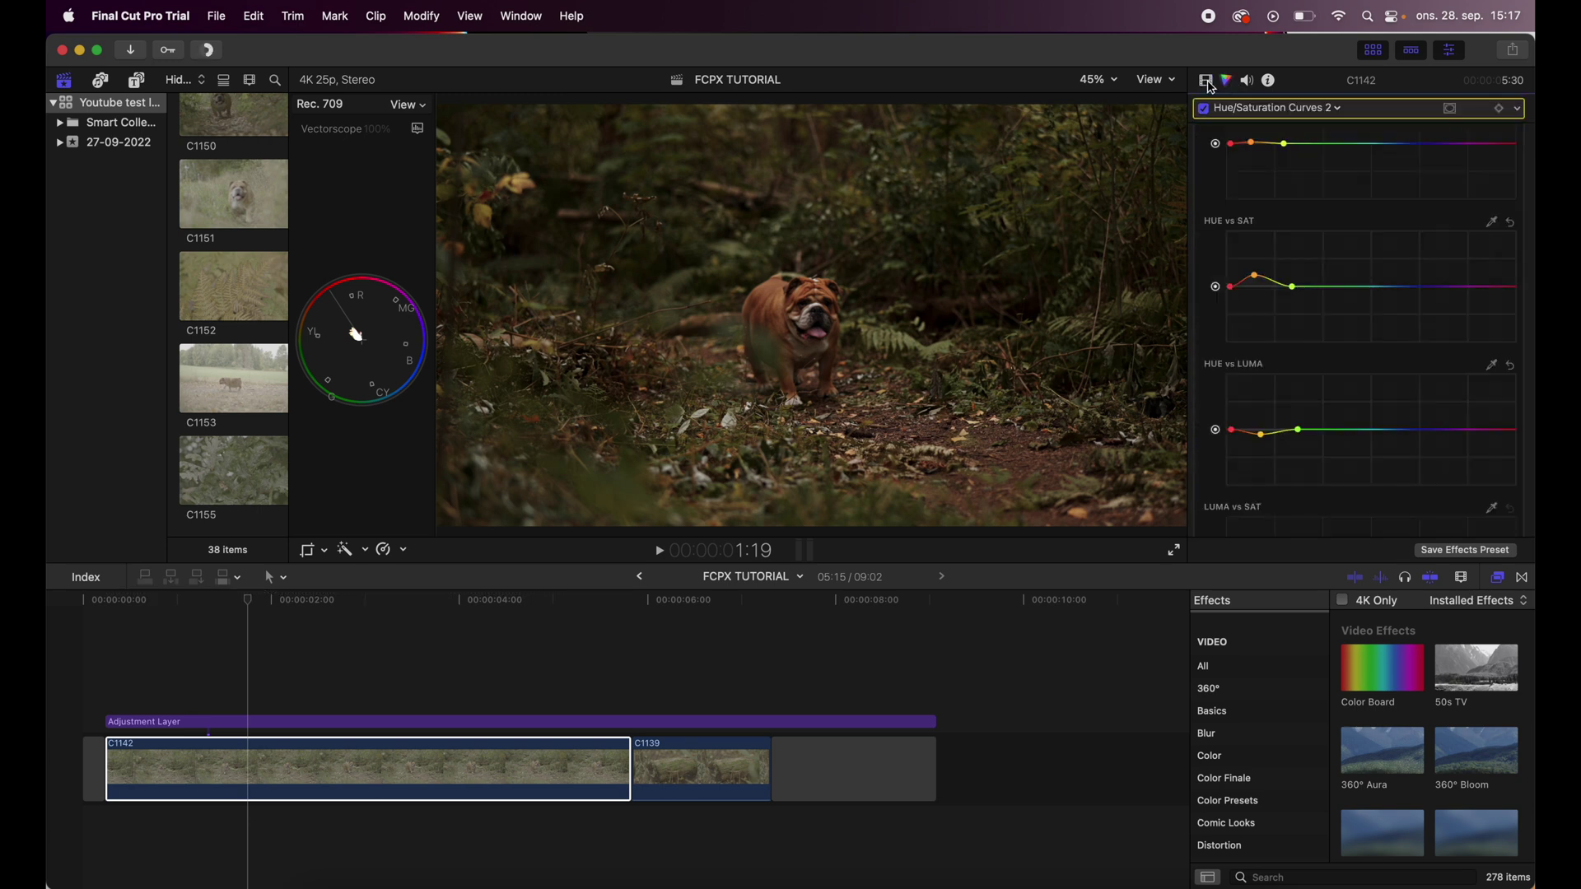
{"action": "left_click", "coordinate": [1205, 80]}
{"action": "left_click", "coordinate": [1228, 80]}
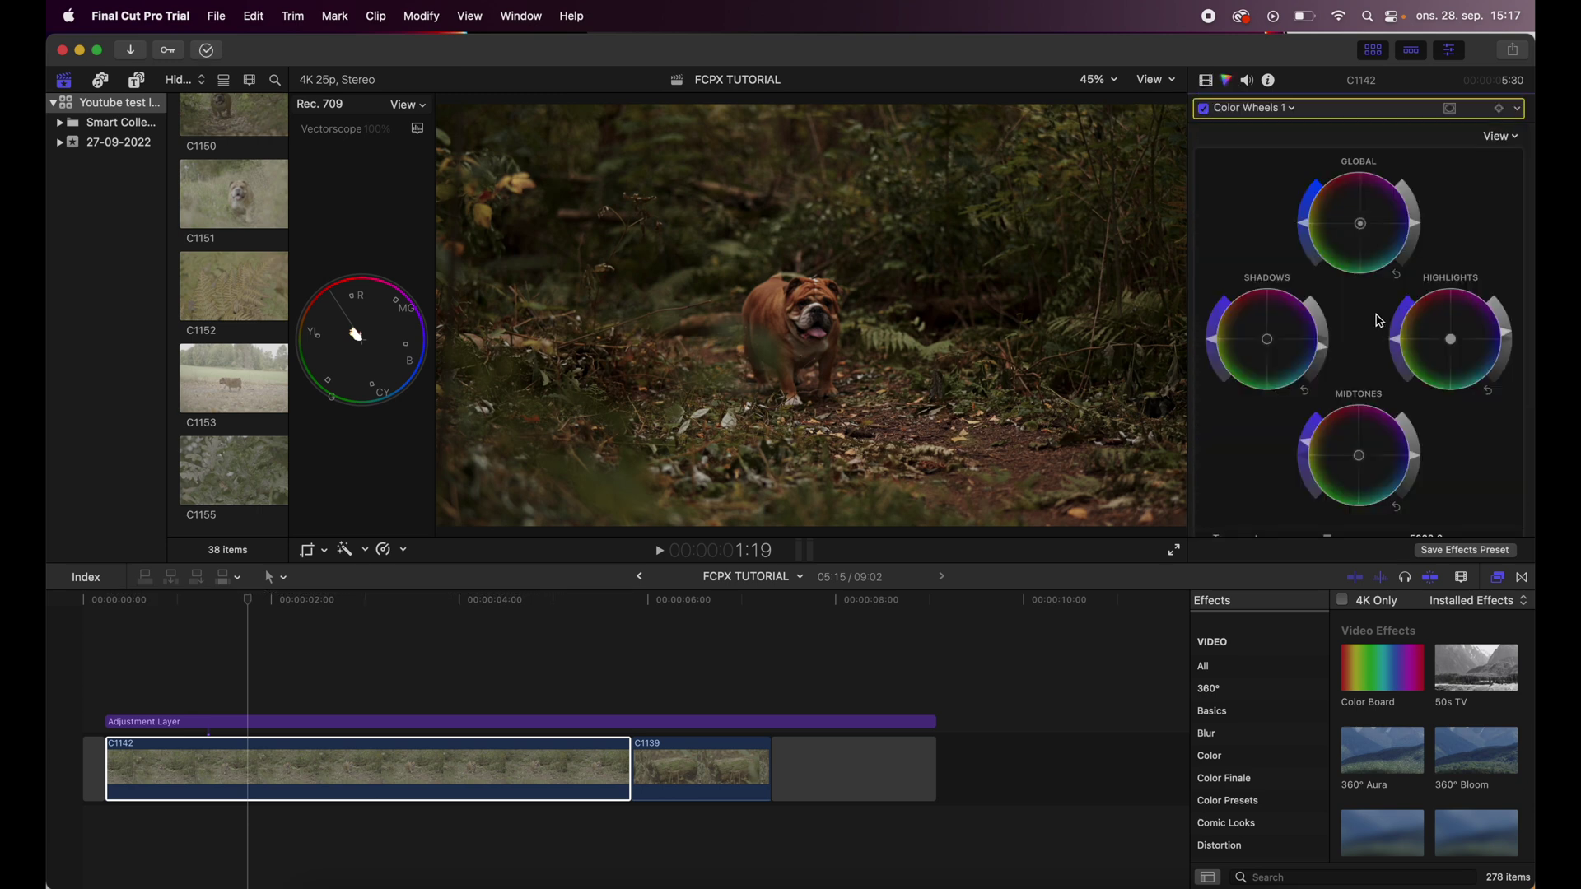
{"action": "left_click", "coordinate": [1175, 550]}
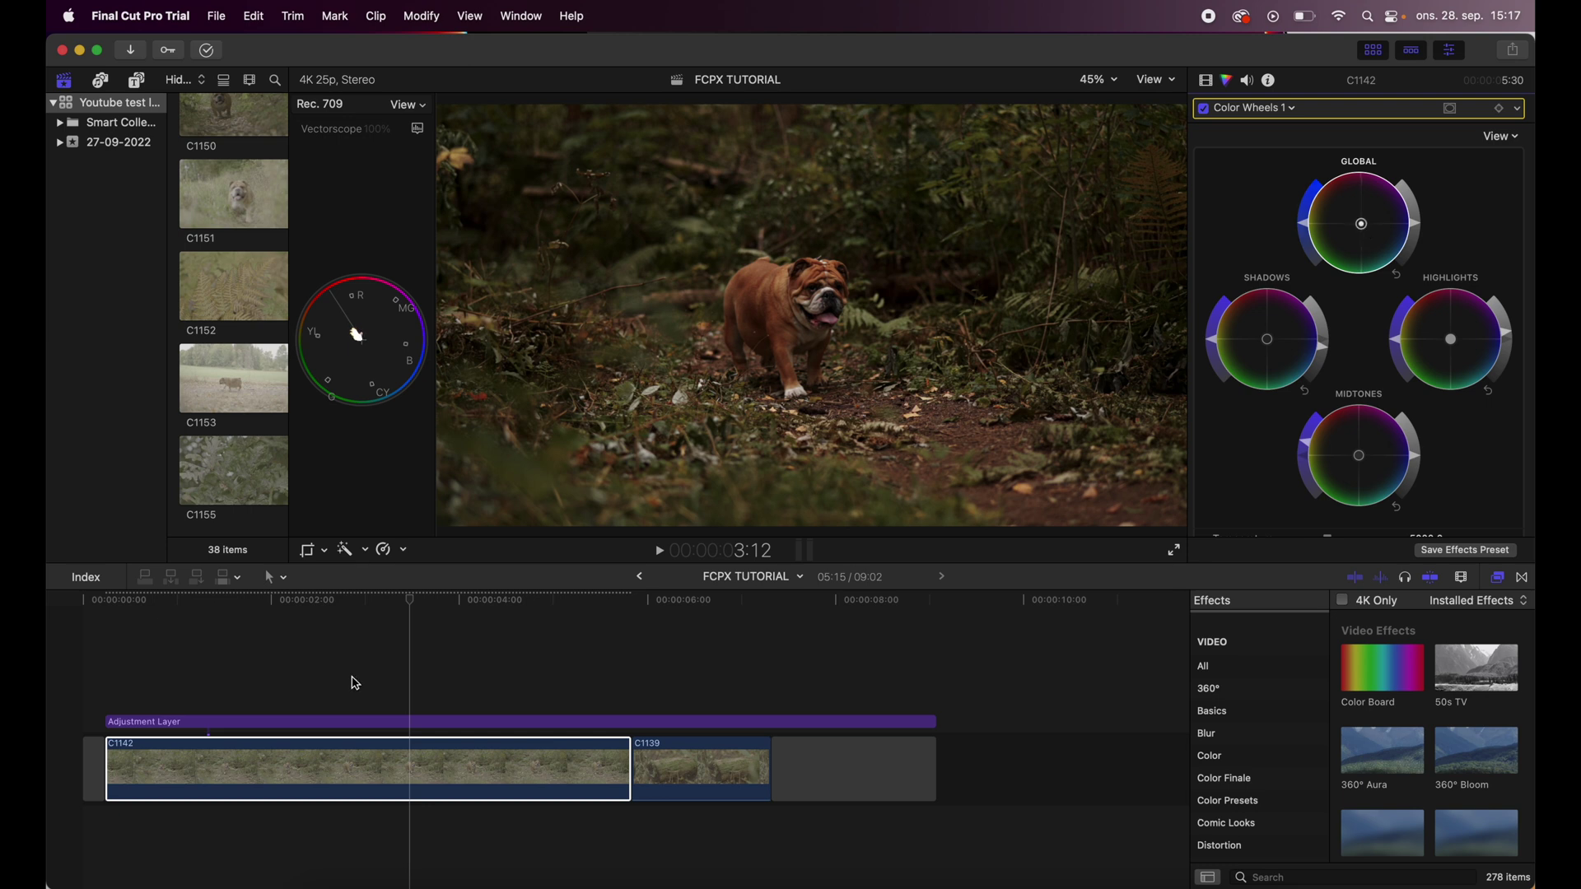
{"action": "left_click", "coordinate": [141, 699]}
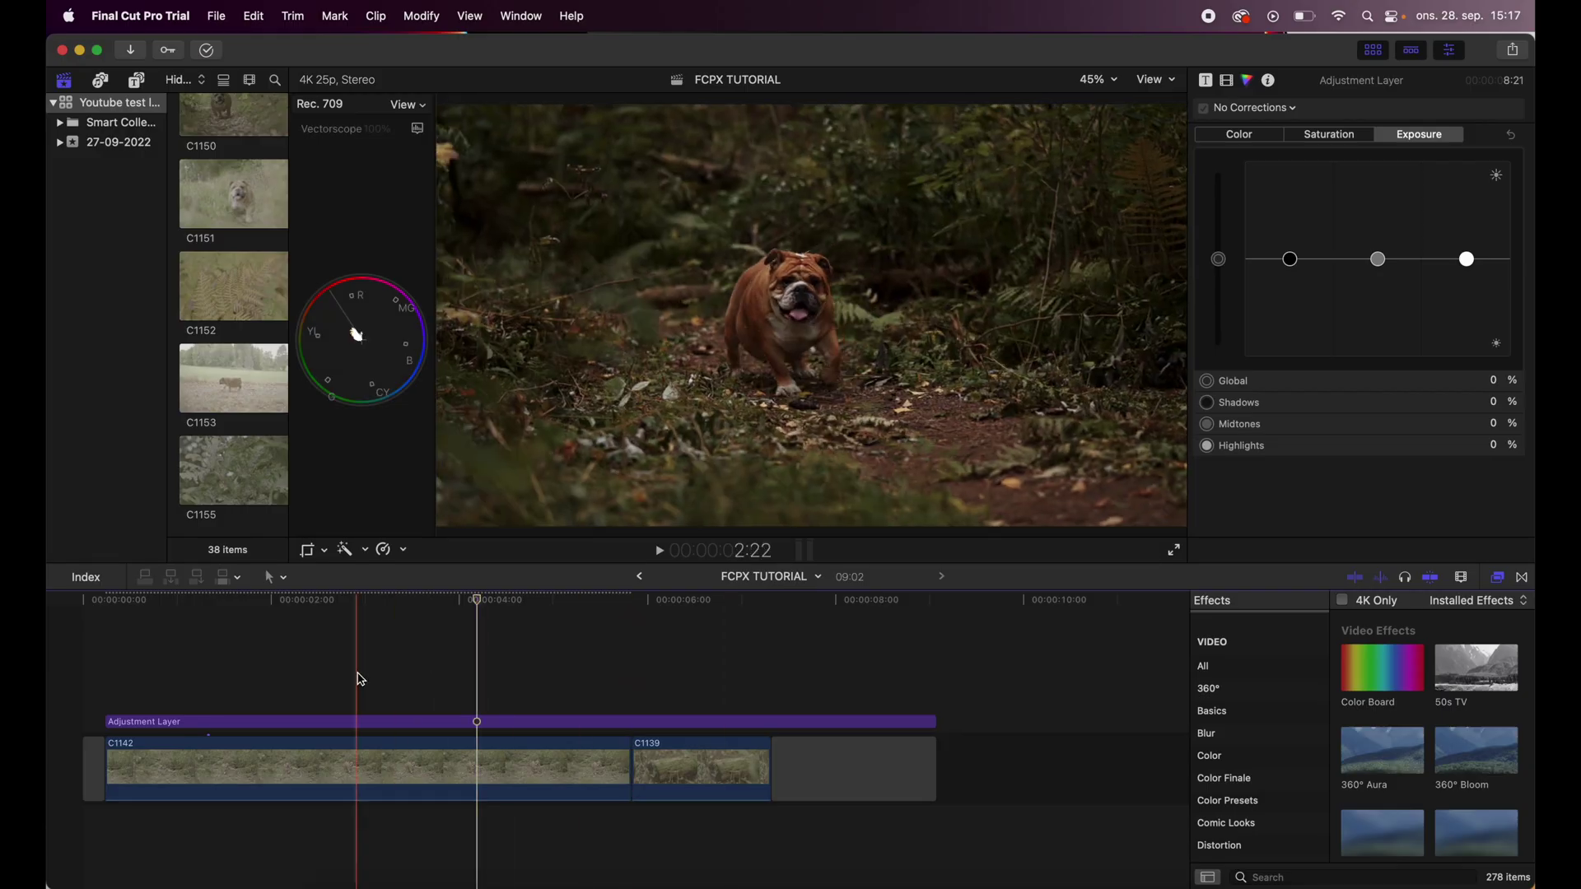
{"action": "left_click", "coordinate": [357, 770]}
- Search 'vig' in the Effects browser and apply Vignette to clip C1142
{"action": "left_click", "coordinate": [396, 787]}
{"action": "left_click", "coordinate": [1317, 878]}
{"action": "type", "text": "v"}
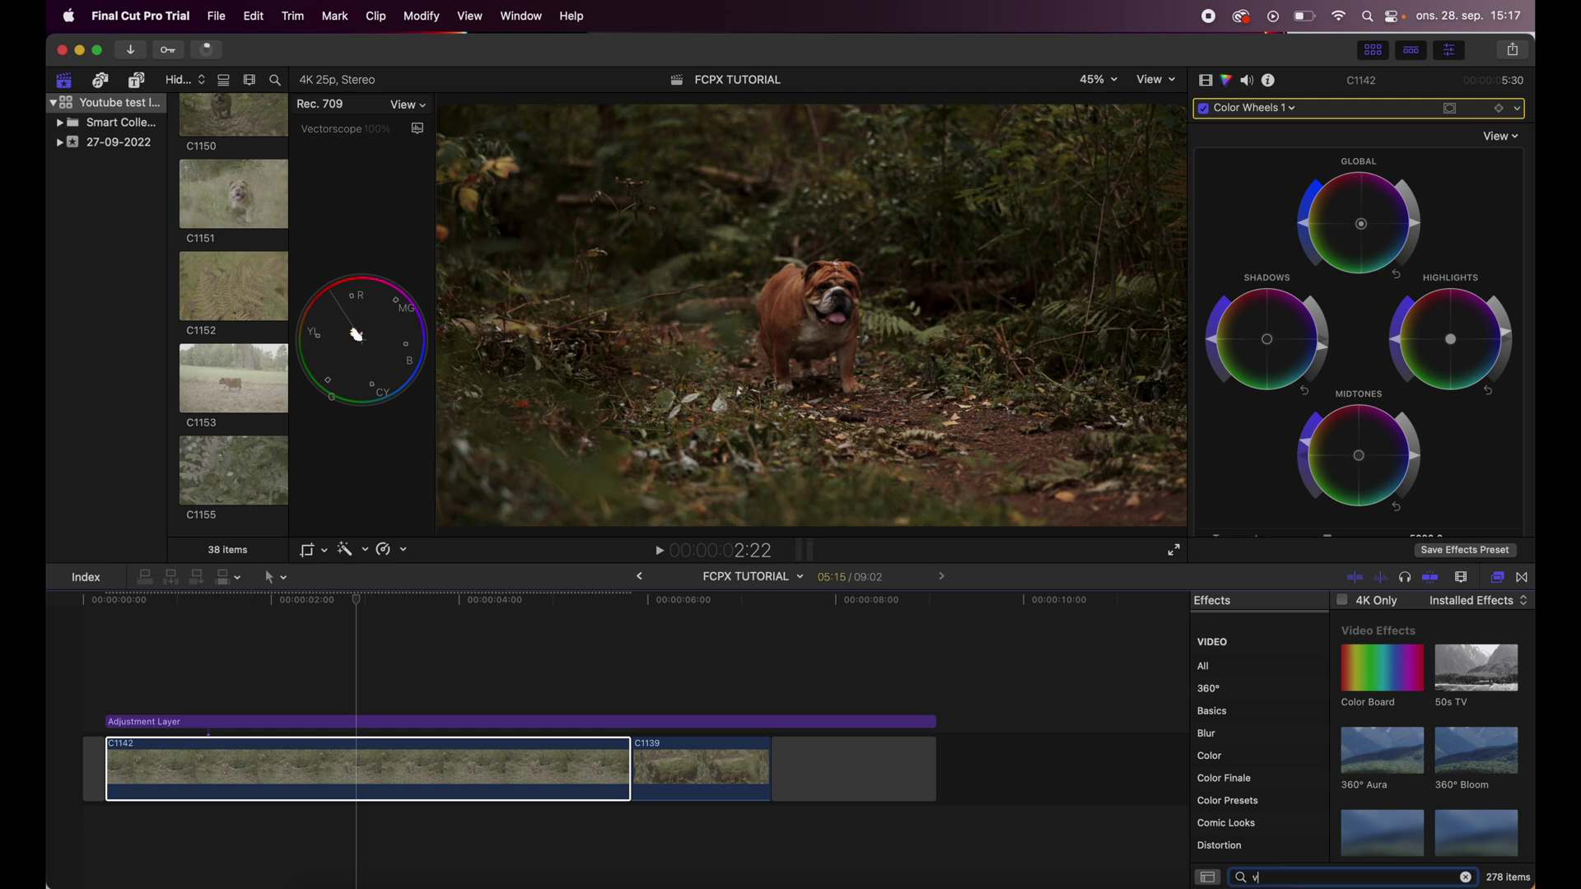
{"action": "type", "text": "ig"}
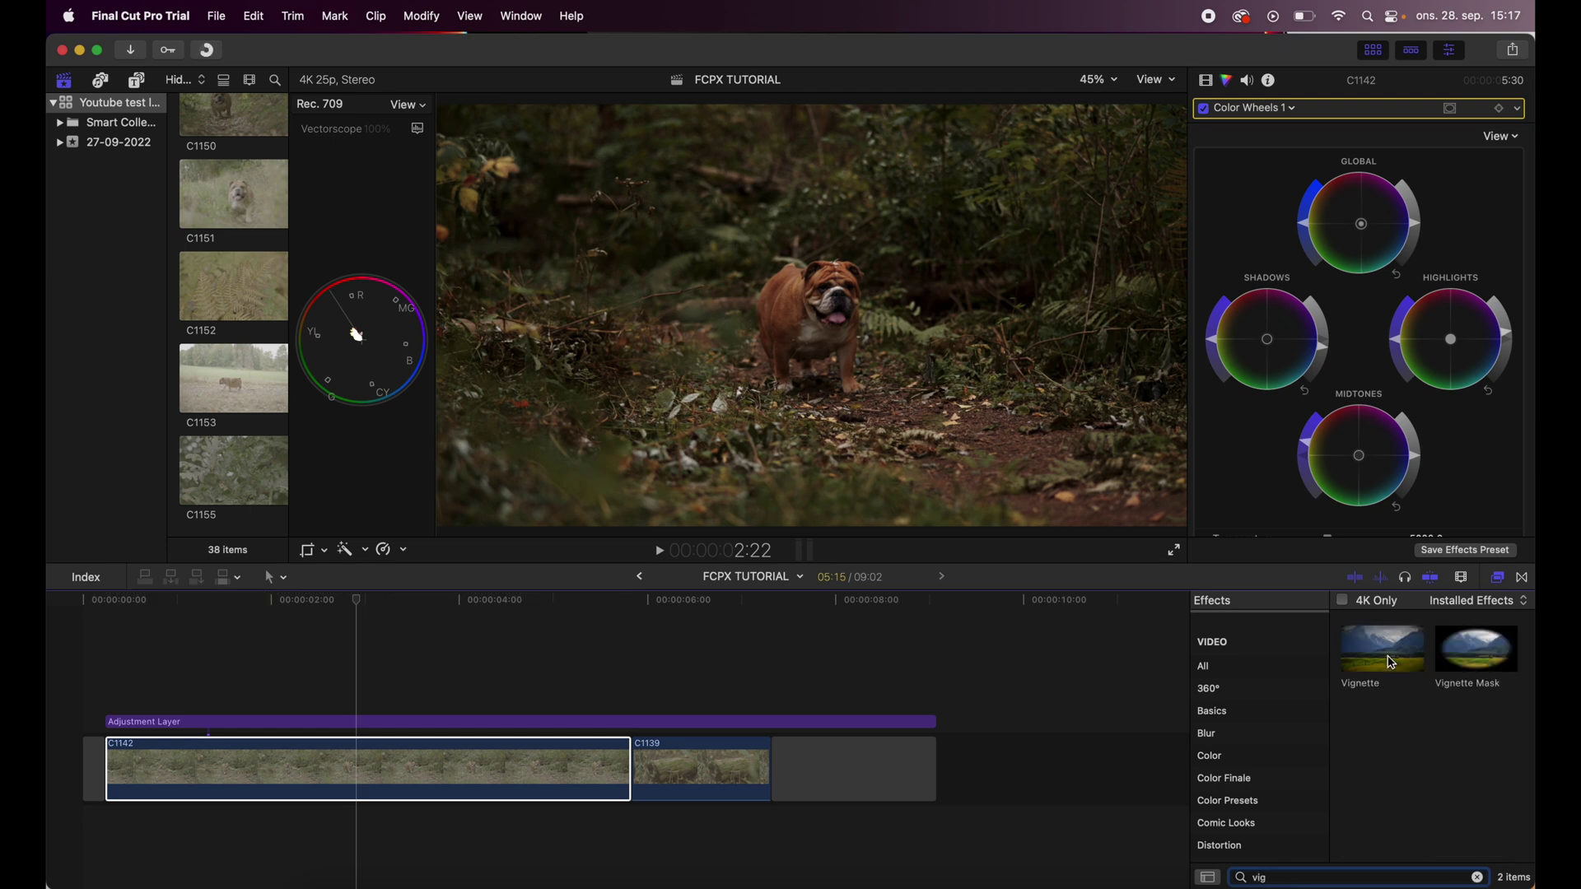
{"action": "left_click_drag", "start_coordinate": [1391, 663], "coordinate": [389, 789]}
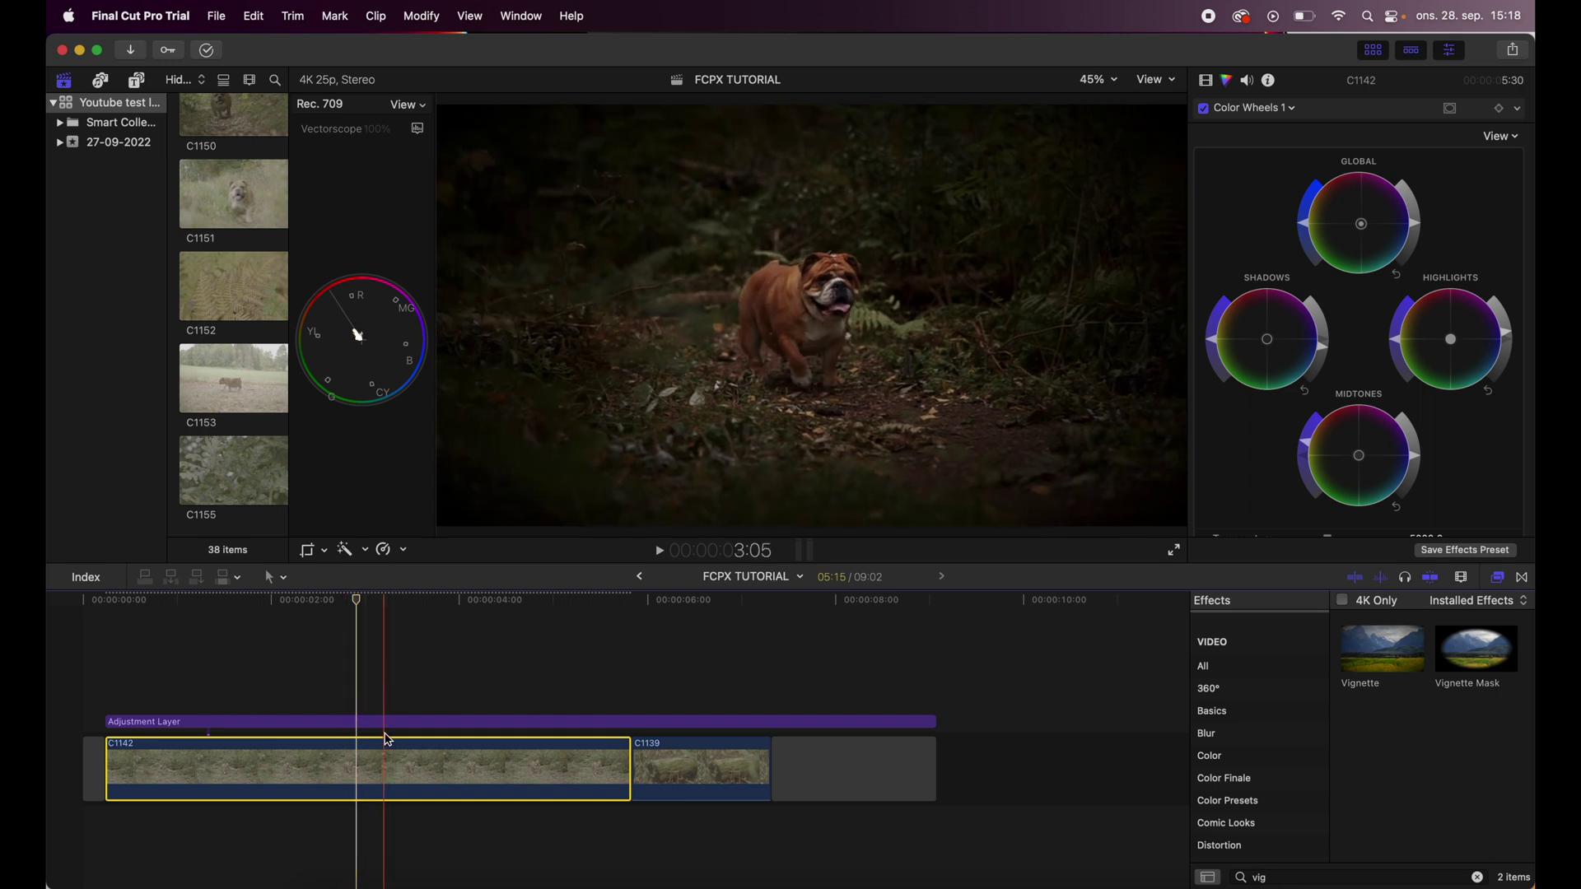
- Set the Vignette to Darken 0.47, Size 1.5 and Falloff 0.86, comparing it on and off
{"action": "left_click", "coordinate": [1206, 80]}
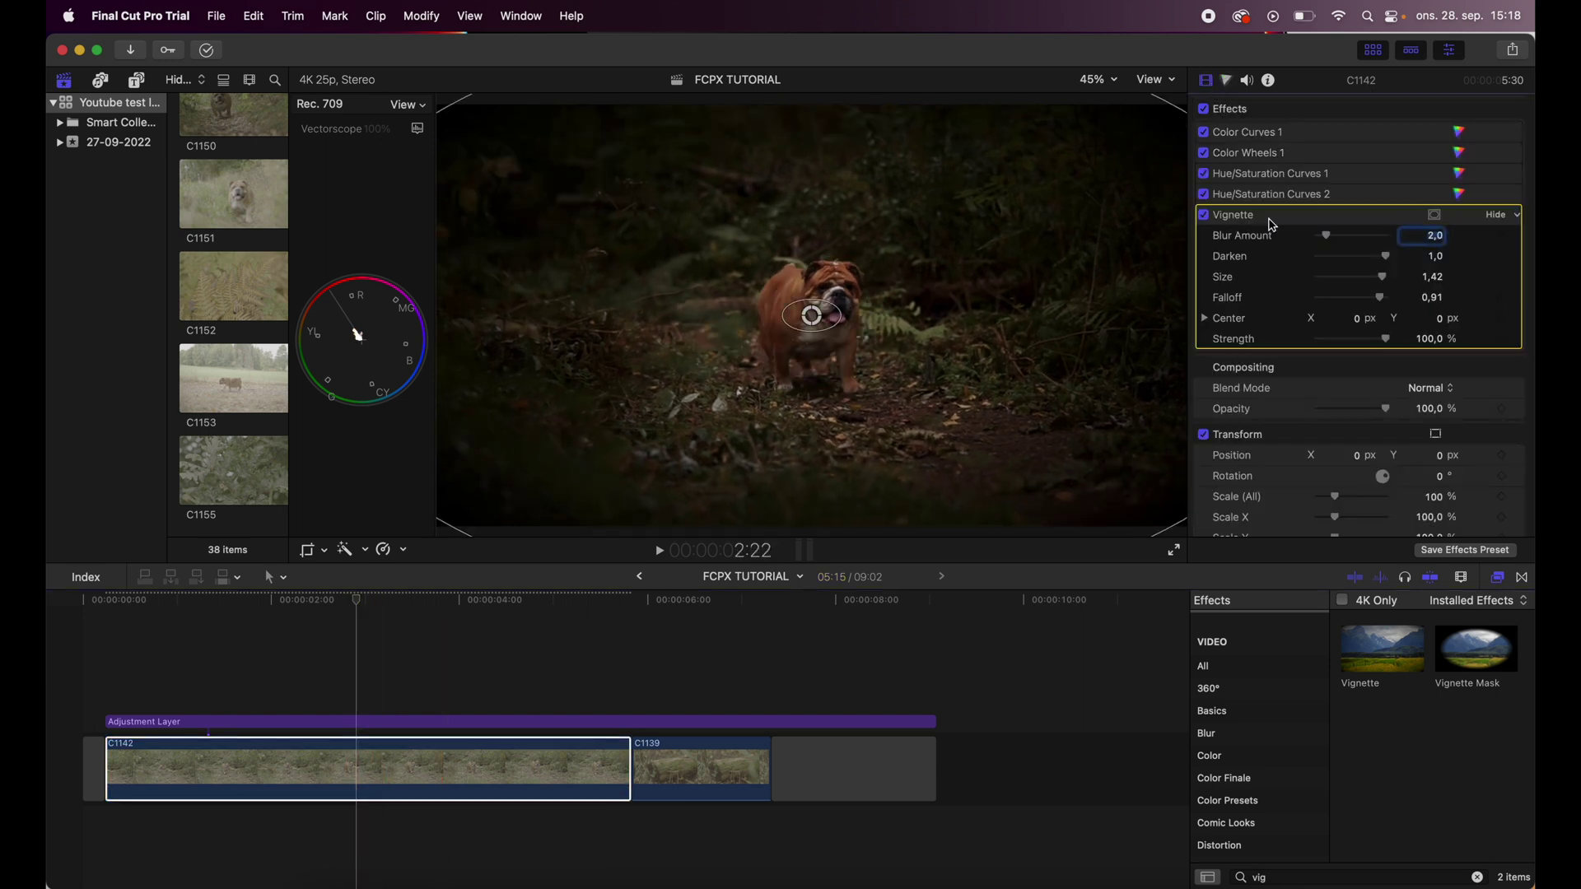
{"action": "scroll", "coordinate": [1272, 225], "scroll_direction": "down", "scroll_amount": 3}
{"action": "scroll", "coordinate": [1373, 196], "scroll_direction": "up", "scroll_amount": 2}
{"action": "left_click_drag", "start_coordinate": [1386, 236], "coordinate": [1349, 245]}
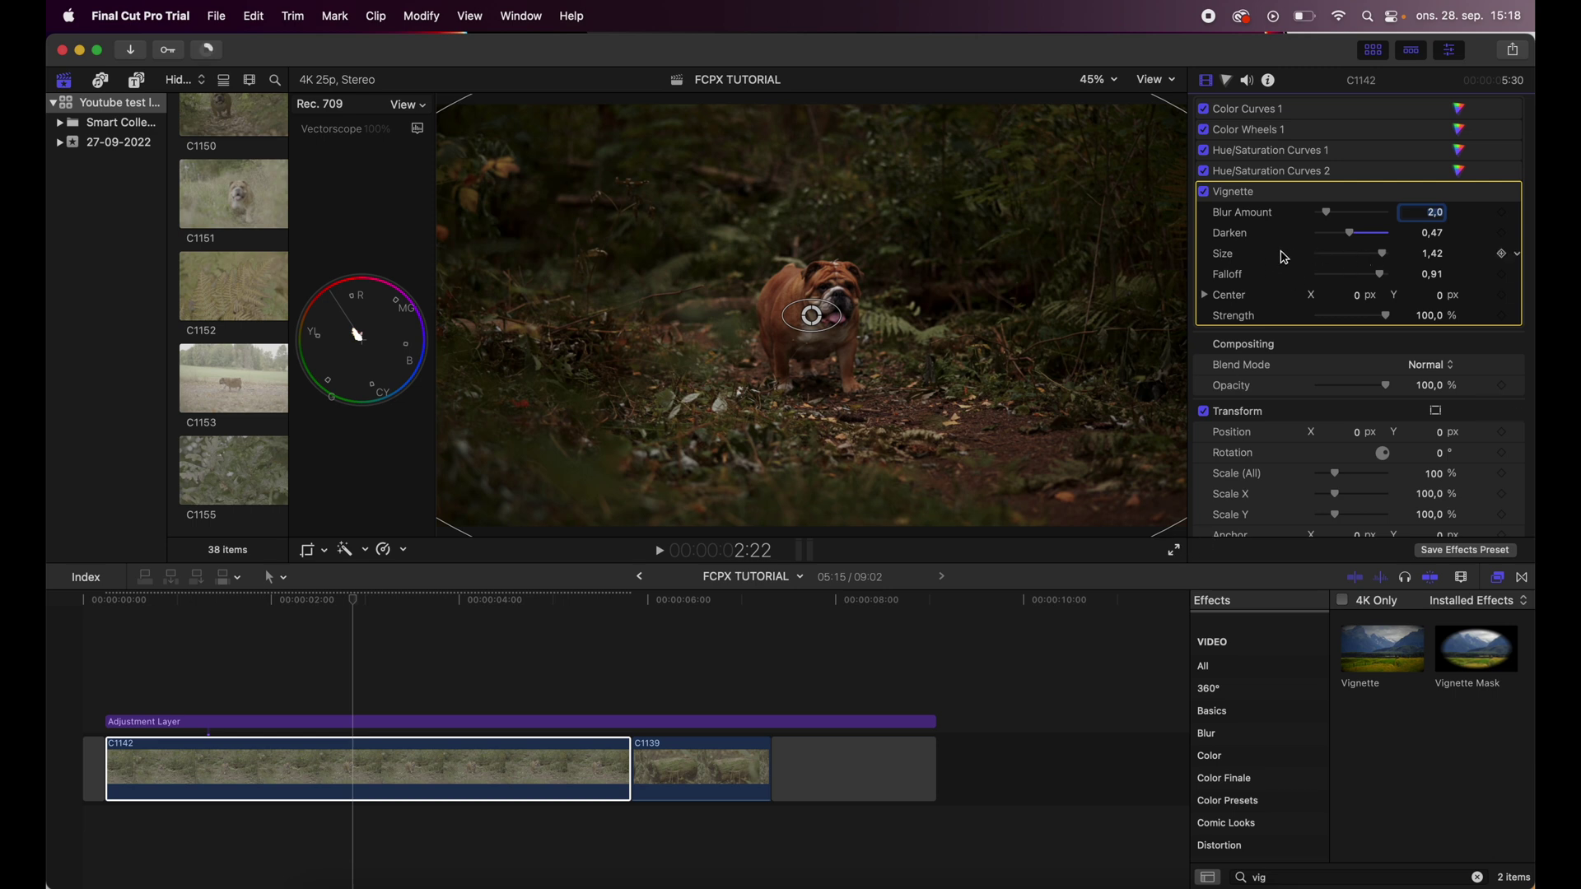
{"action": "left_click_drag", "start_coordinate": [850, 261], "coordinate": [856, 333]}
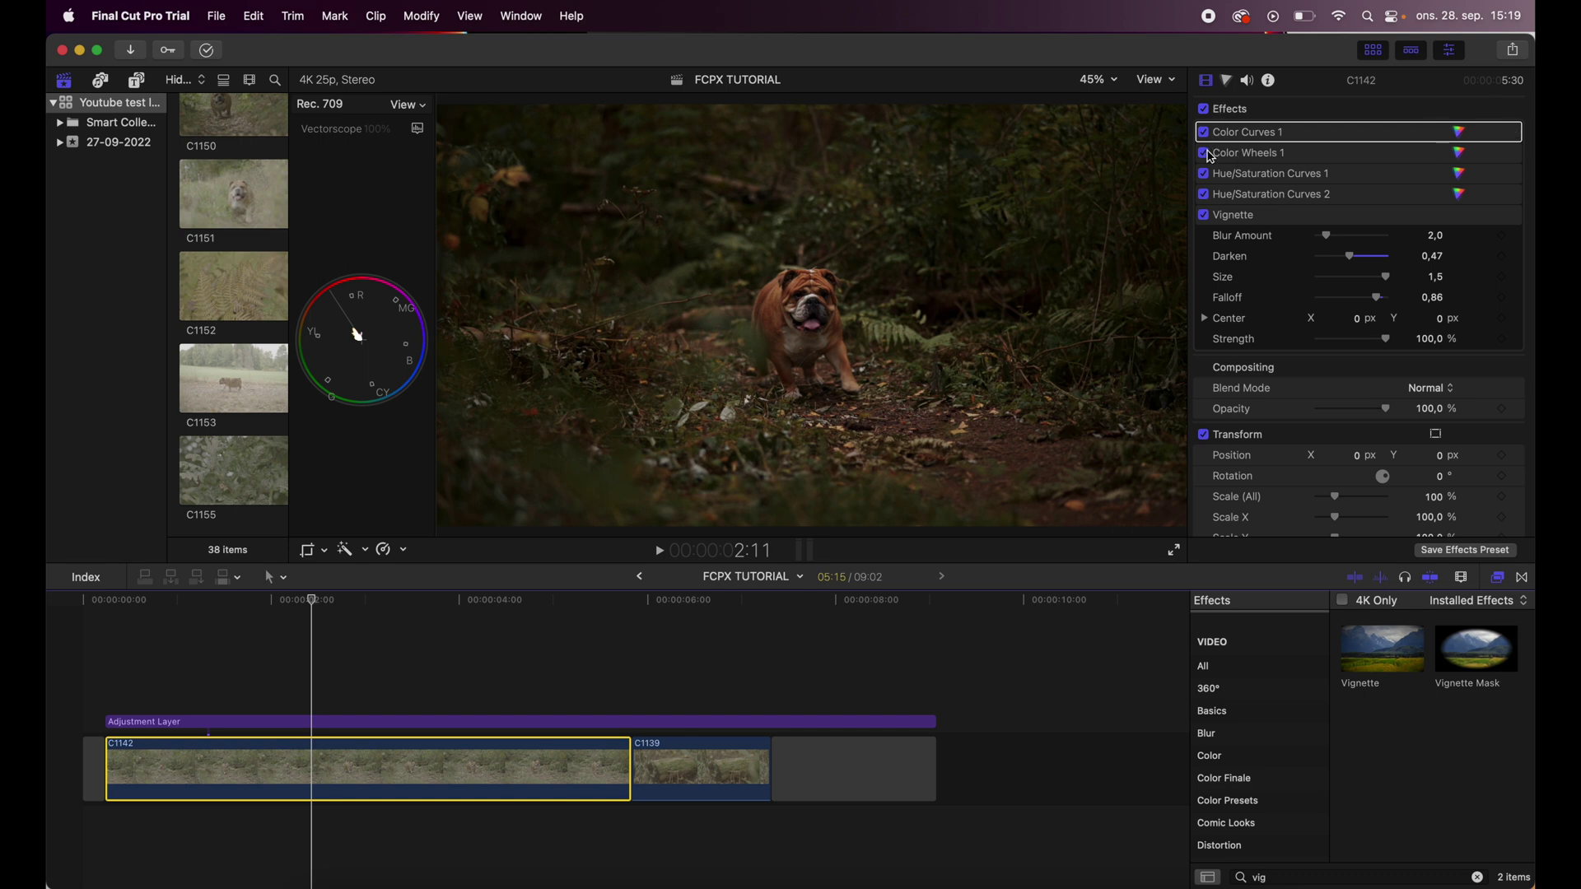
{"action": "left_click", "coordinate": [1204, 216]}
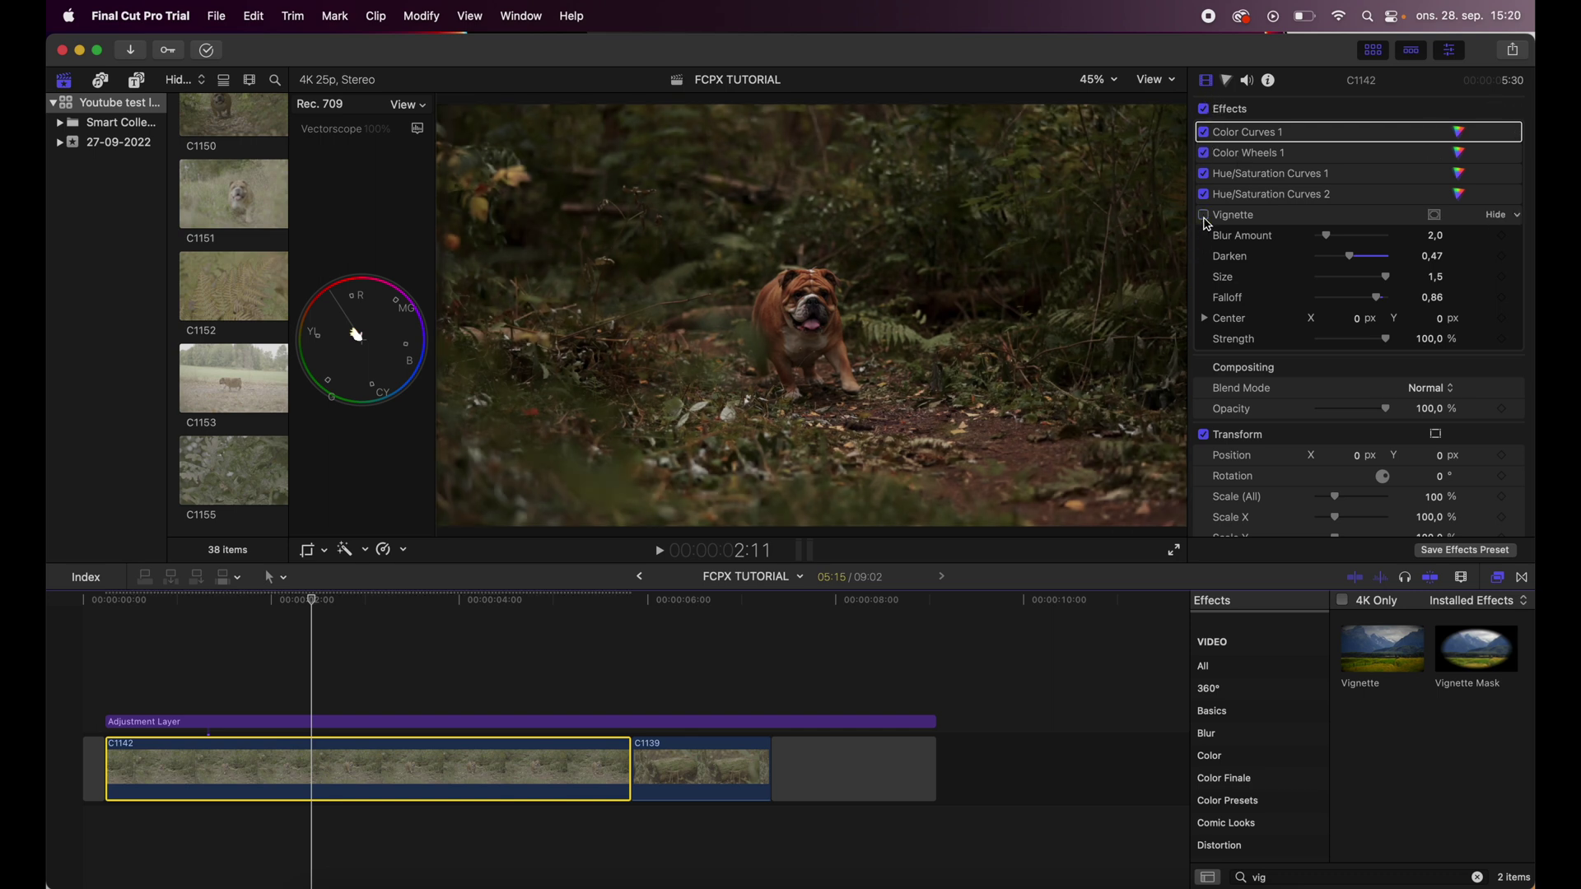
{"action": "left_click", "coordinate": [1205, 218]}
{"action": "left_click", "coordinate": [1205, 217]}
{"action": "left_click", "coordinate": [1204, 217]}
{"action": "left_click", "coordinate": [1207, 221]}
{"action": "left_click", "coordinate": [1207, 221]}
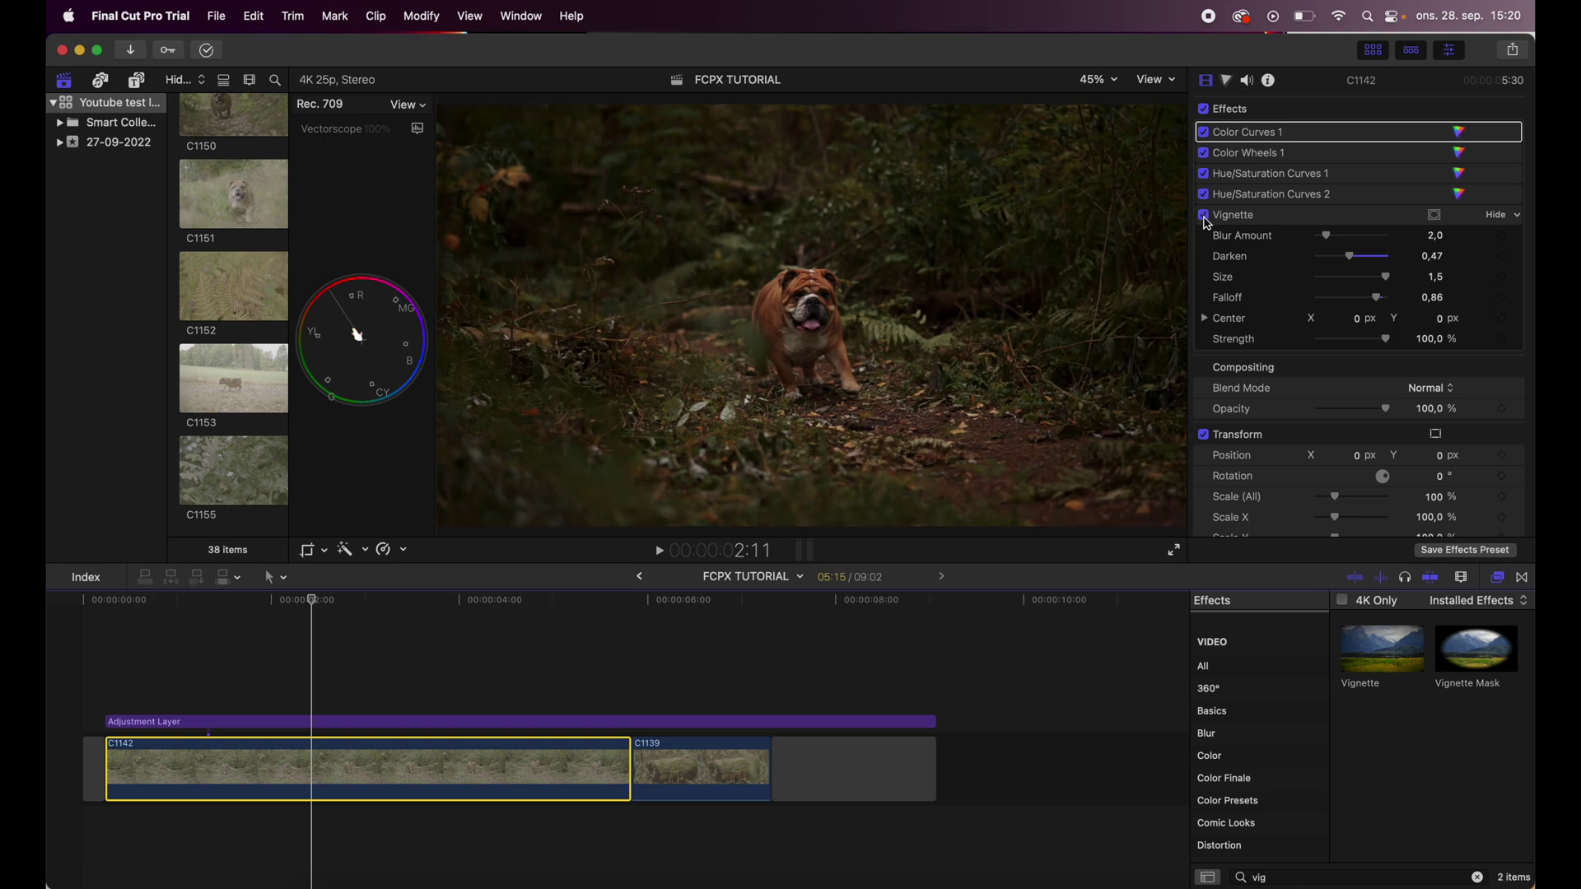
{"action": "left_click", "coordinate": [1207, 221]}
{"action": "left_click", "coordinate": [1206, 221]}
{"action": "left_click", "coordinate": [1207, 221]}
{"action": "left_click", "coordinate": [1207, 221]}
- Select the Adjustment Layer to view its LUT and play back the timeline
{"action": "left_click", "coordinate": [251, 675]}
{"action": "left_click", "coordinate": [249, 674]}
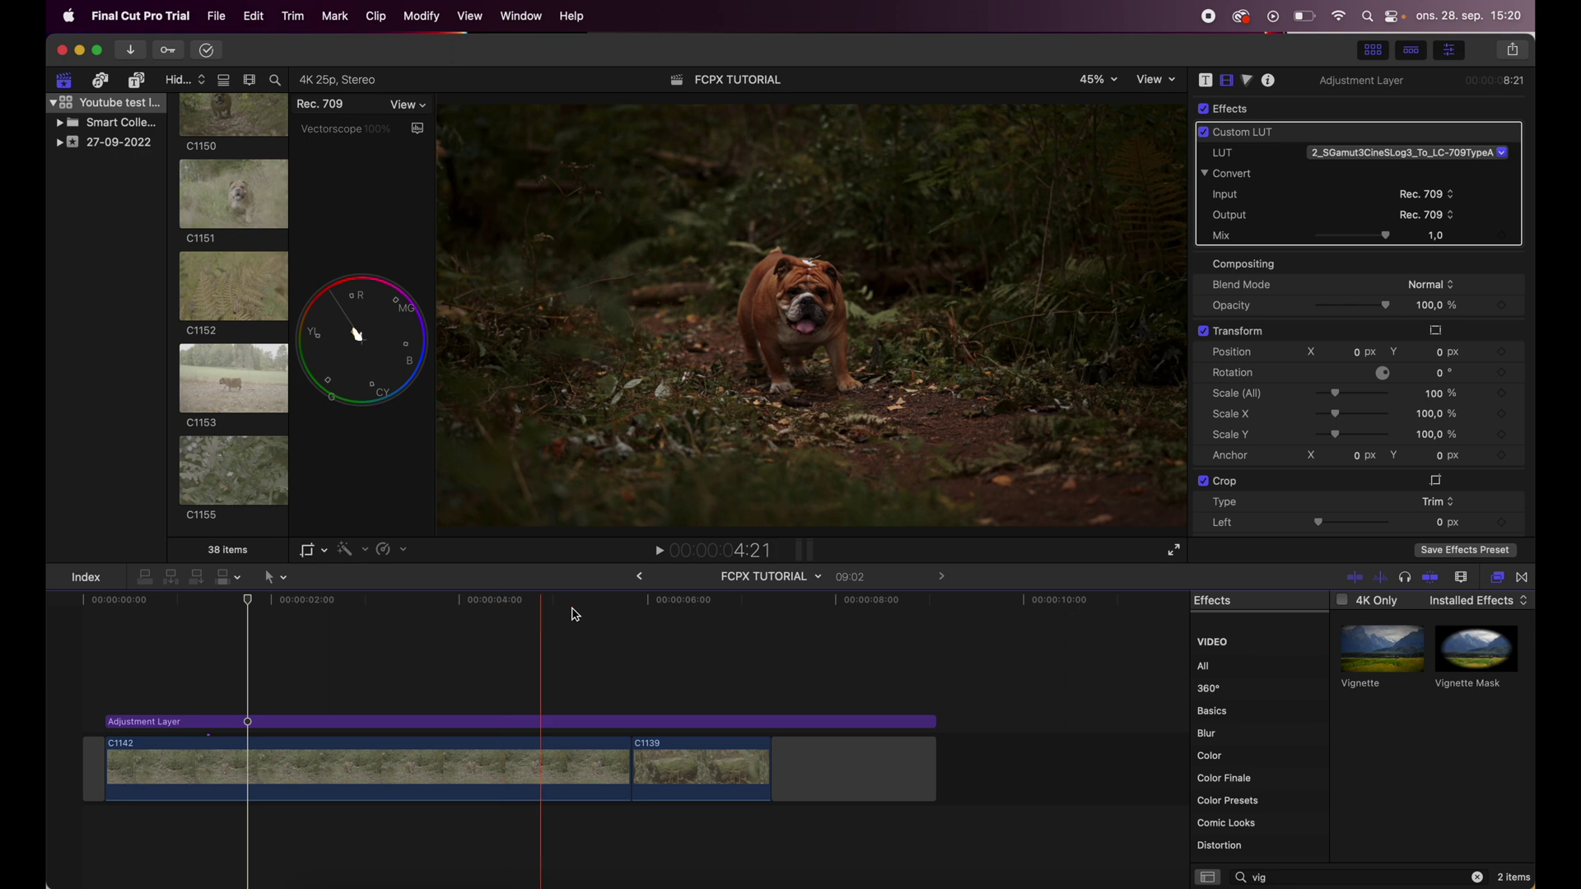
{"action": "key", "text": "space"}
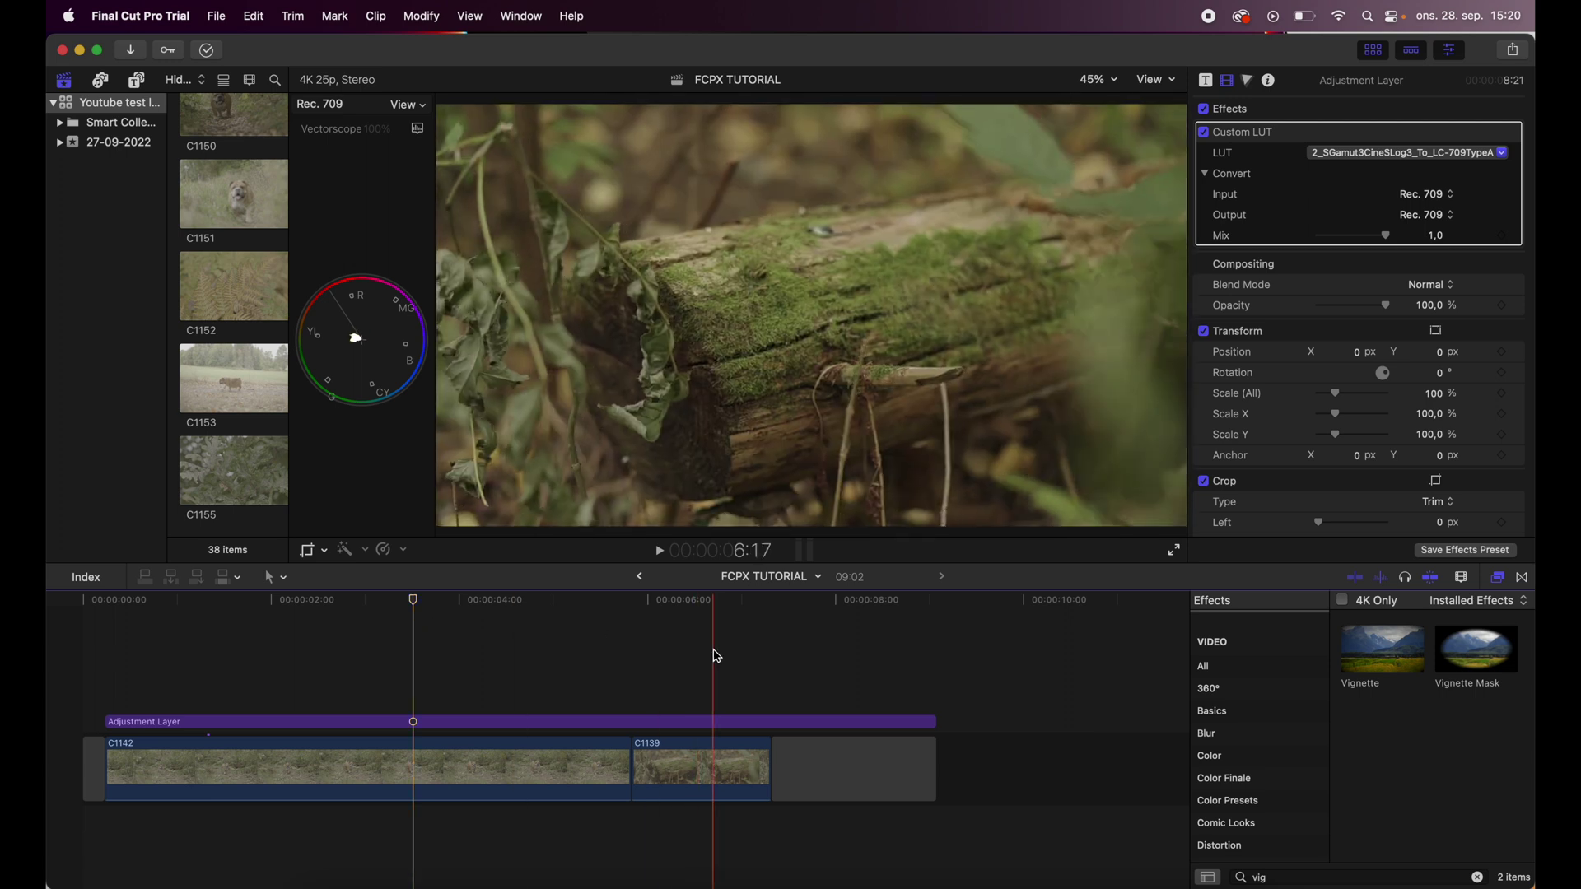
- Check the adjustment layer and graded clip C1142, then select mossy log clip C1139
{"action": "left_click", "coordinate": [660, 754]}
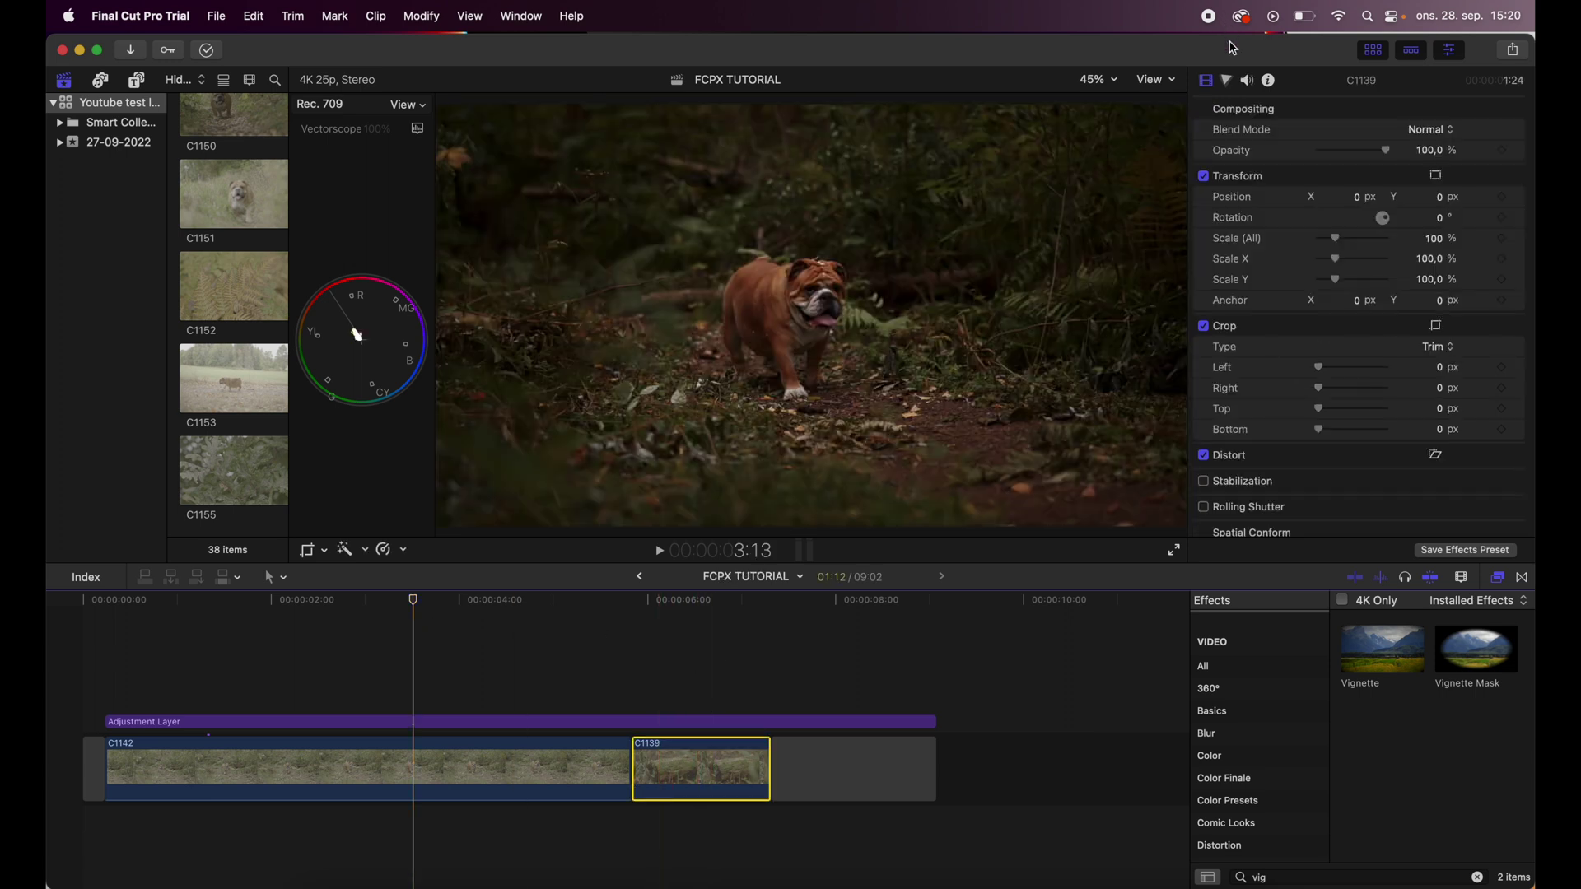
{"action": "left_click", "coordinate": [522, 721]}
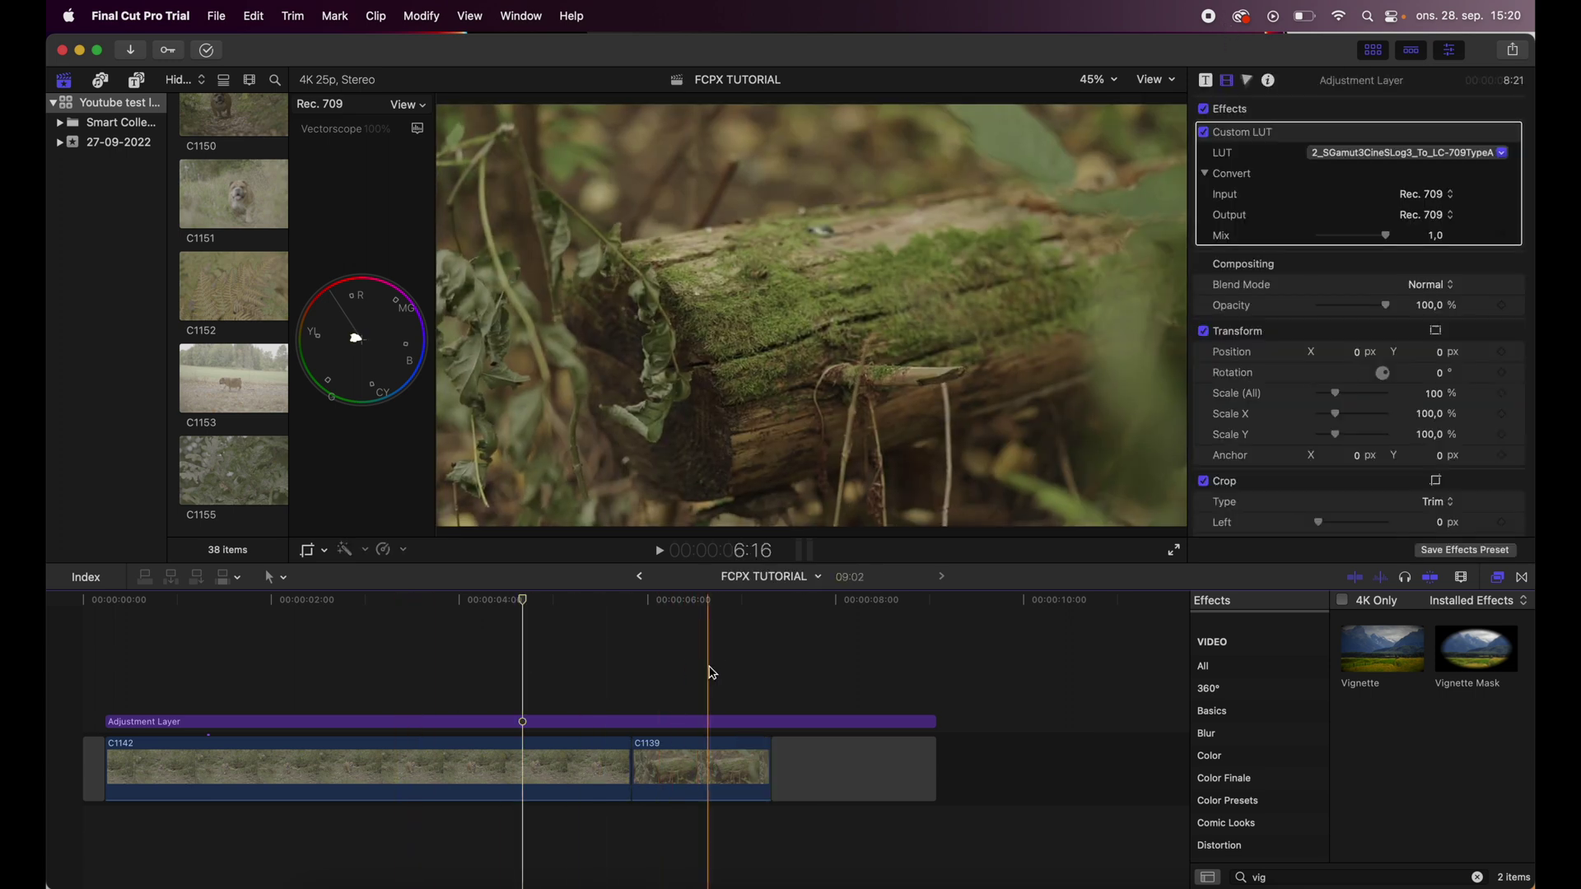
{"action": "left_click", "coordinate": [505, 780]}
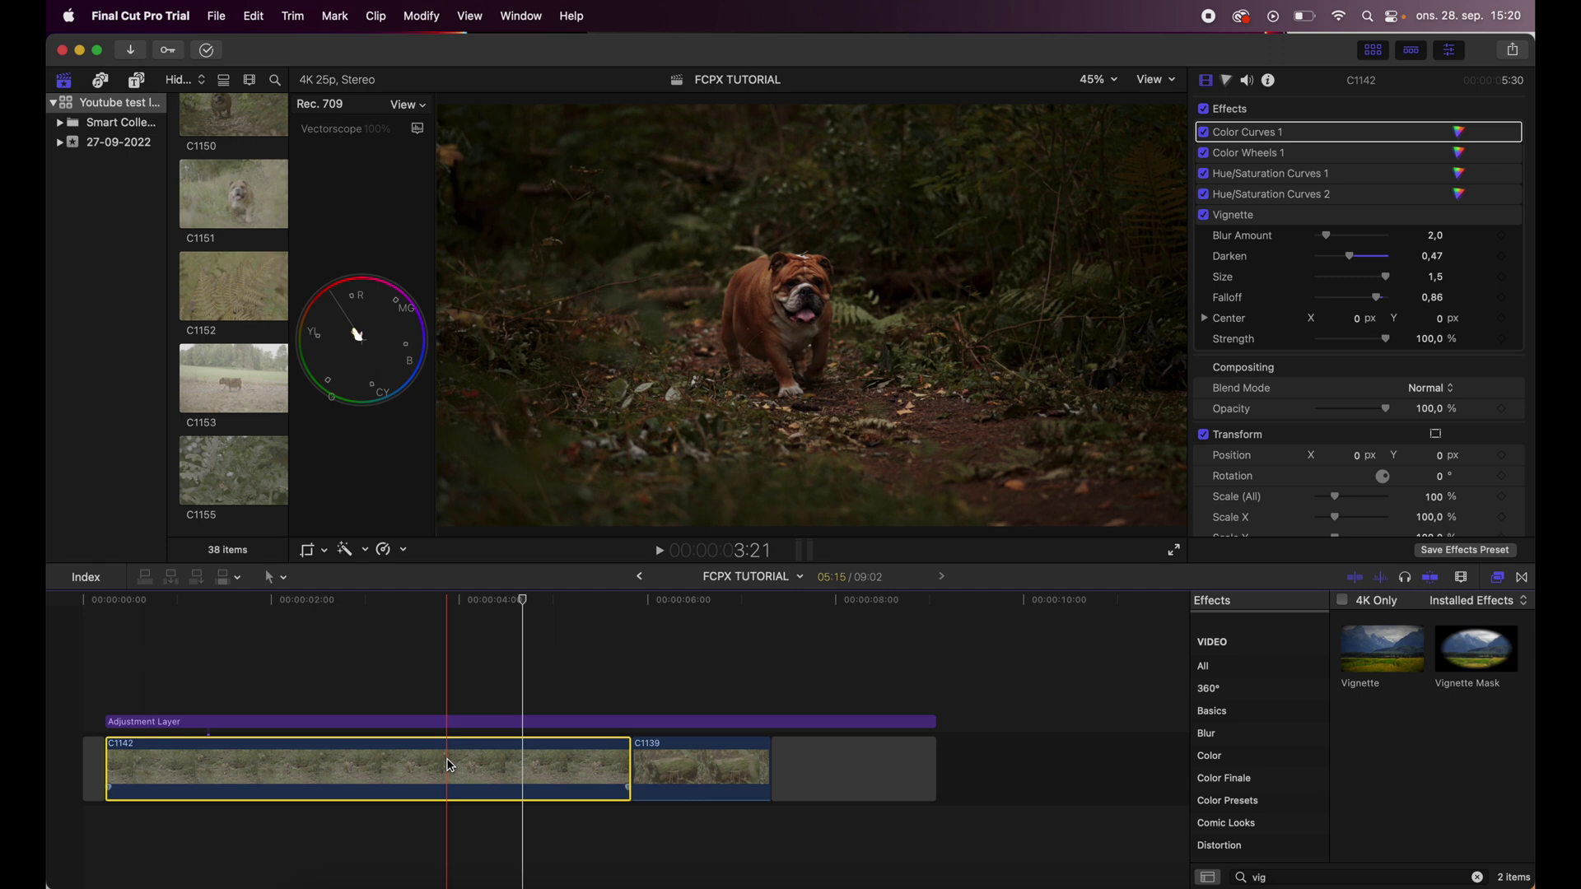
{"action": "left_click", "coordinate": [678, 770]}
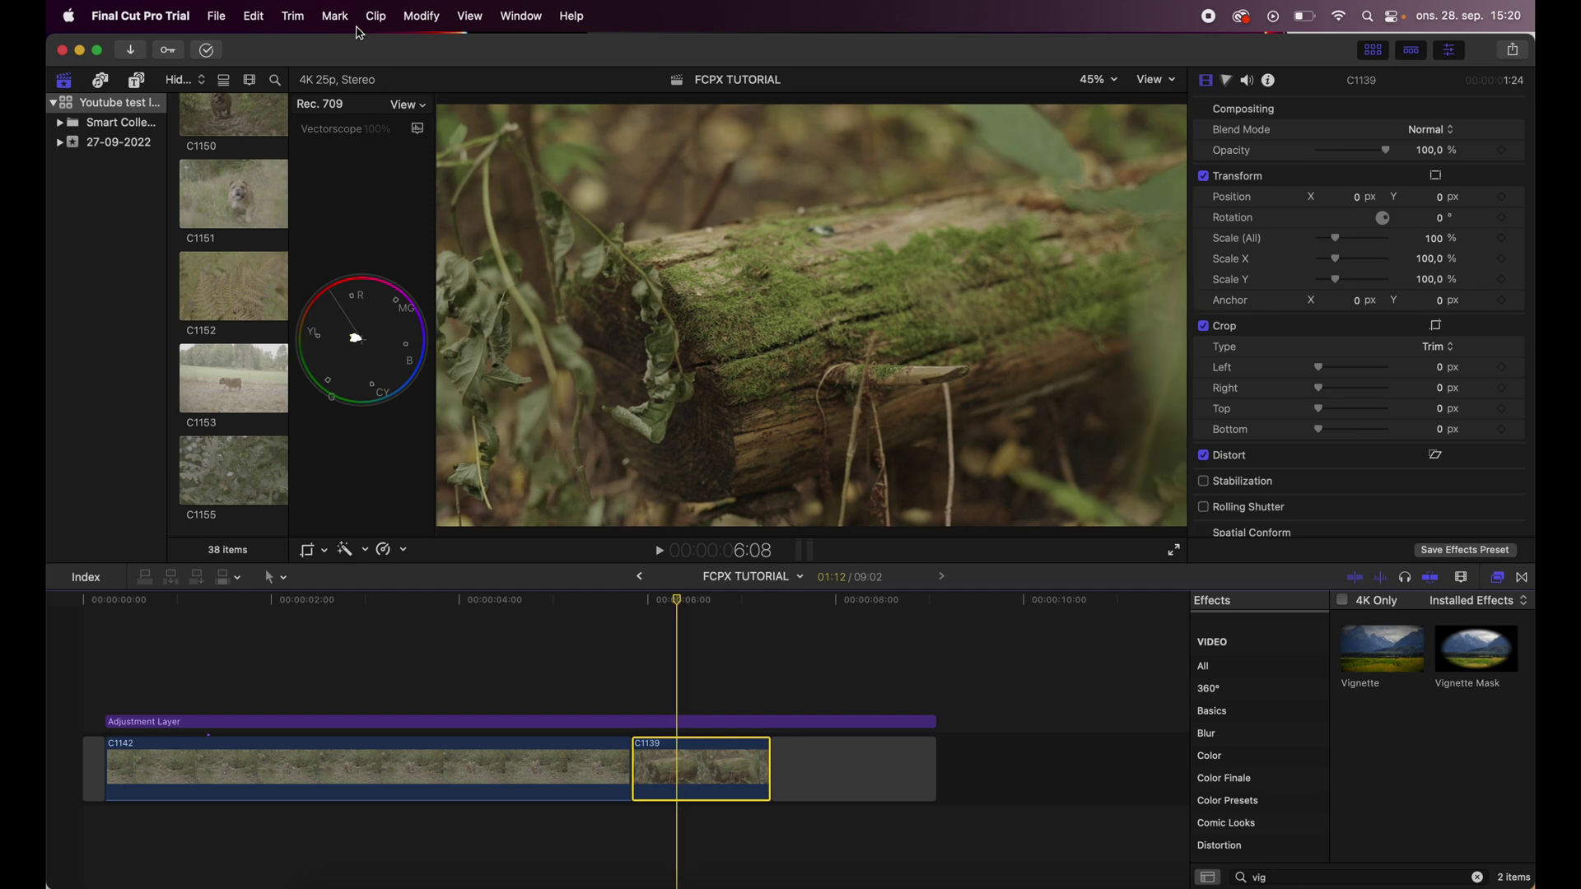
- Paste all of C1142's attributes (curves, wheels, hue/sat curves, vignette) onto C1139
{"action": "left_click", "coordinate": [253, 16]}
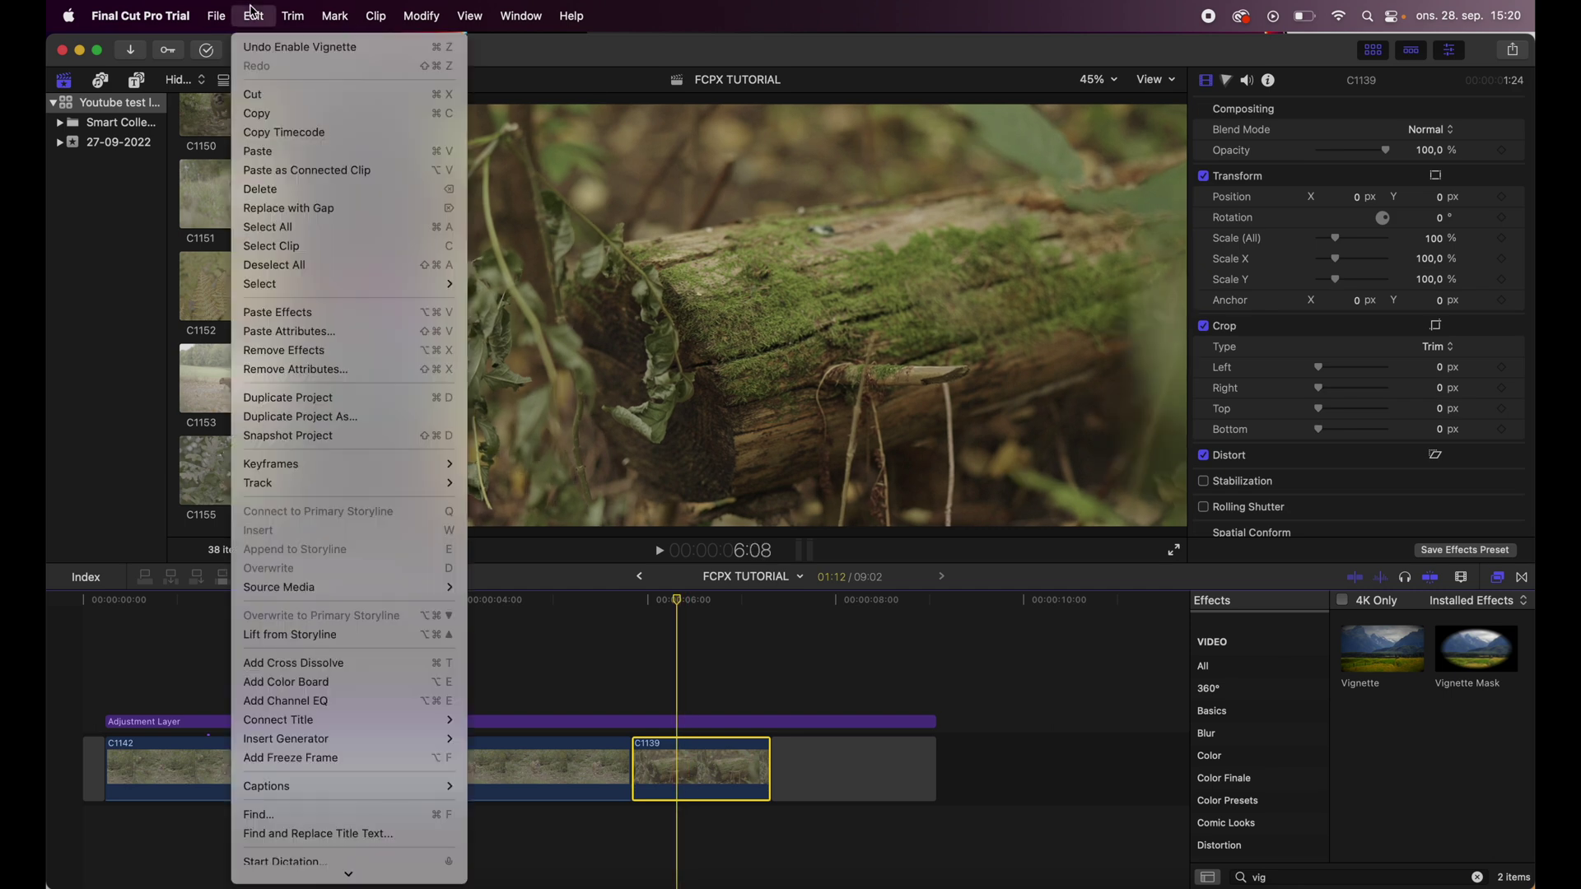
{"action": "left_click", "coordinate": [347, 331]}
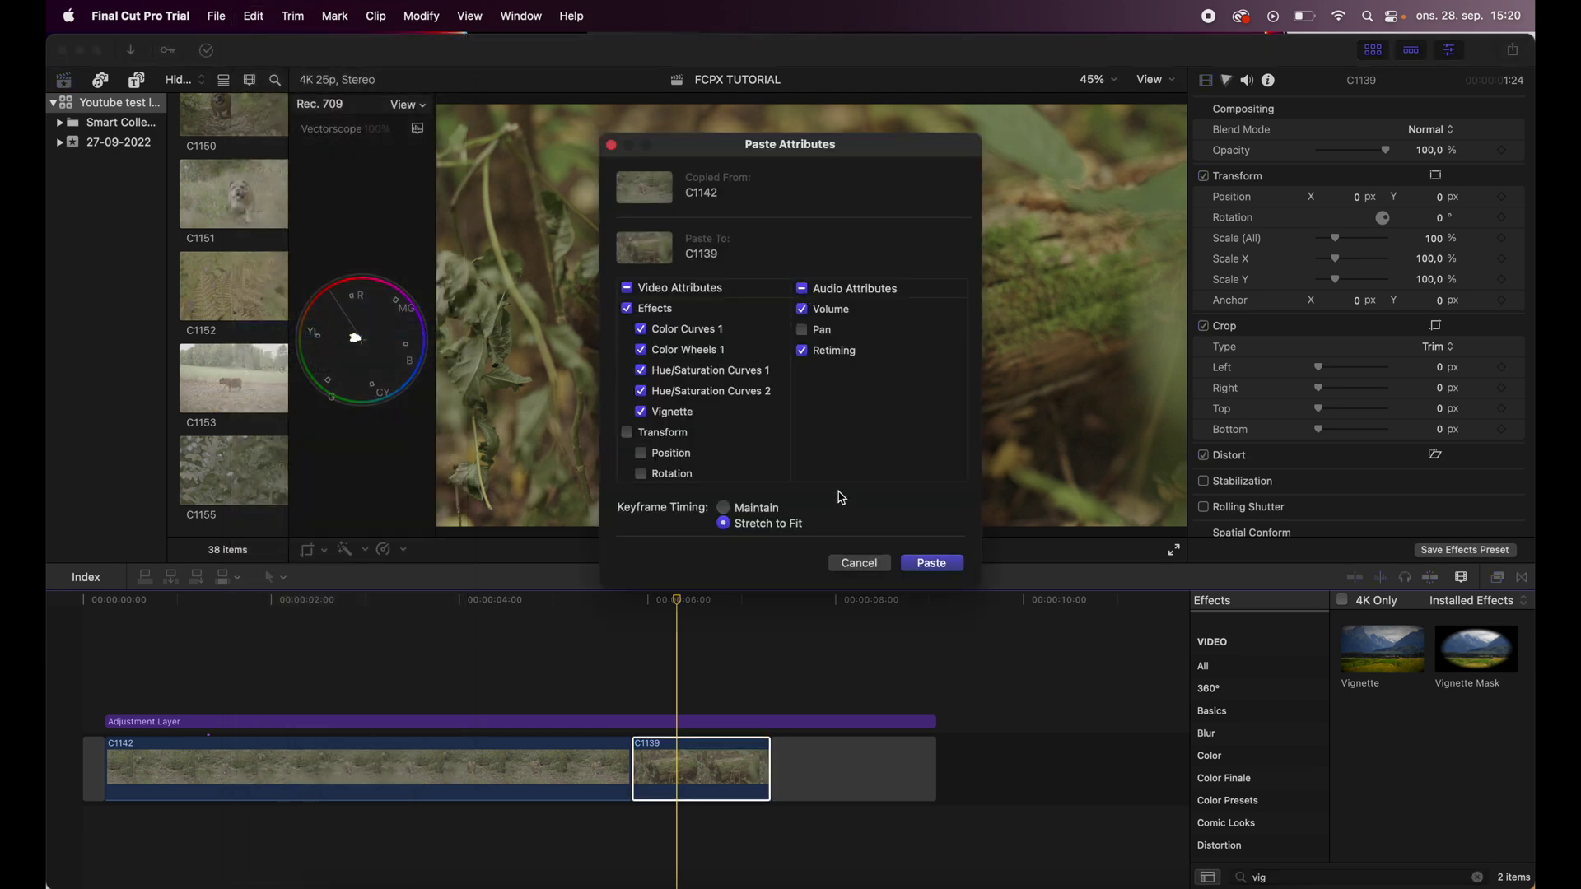
{"action": "left_click", "coordinate": [932, 565]}
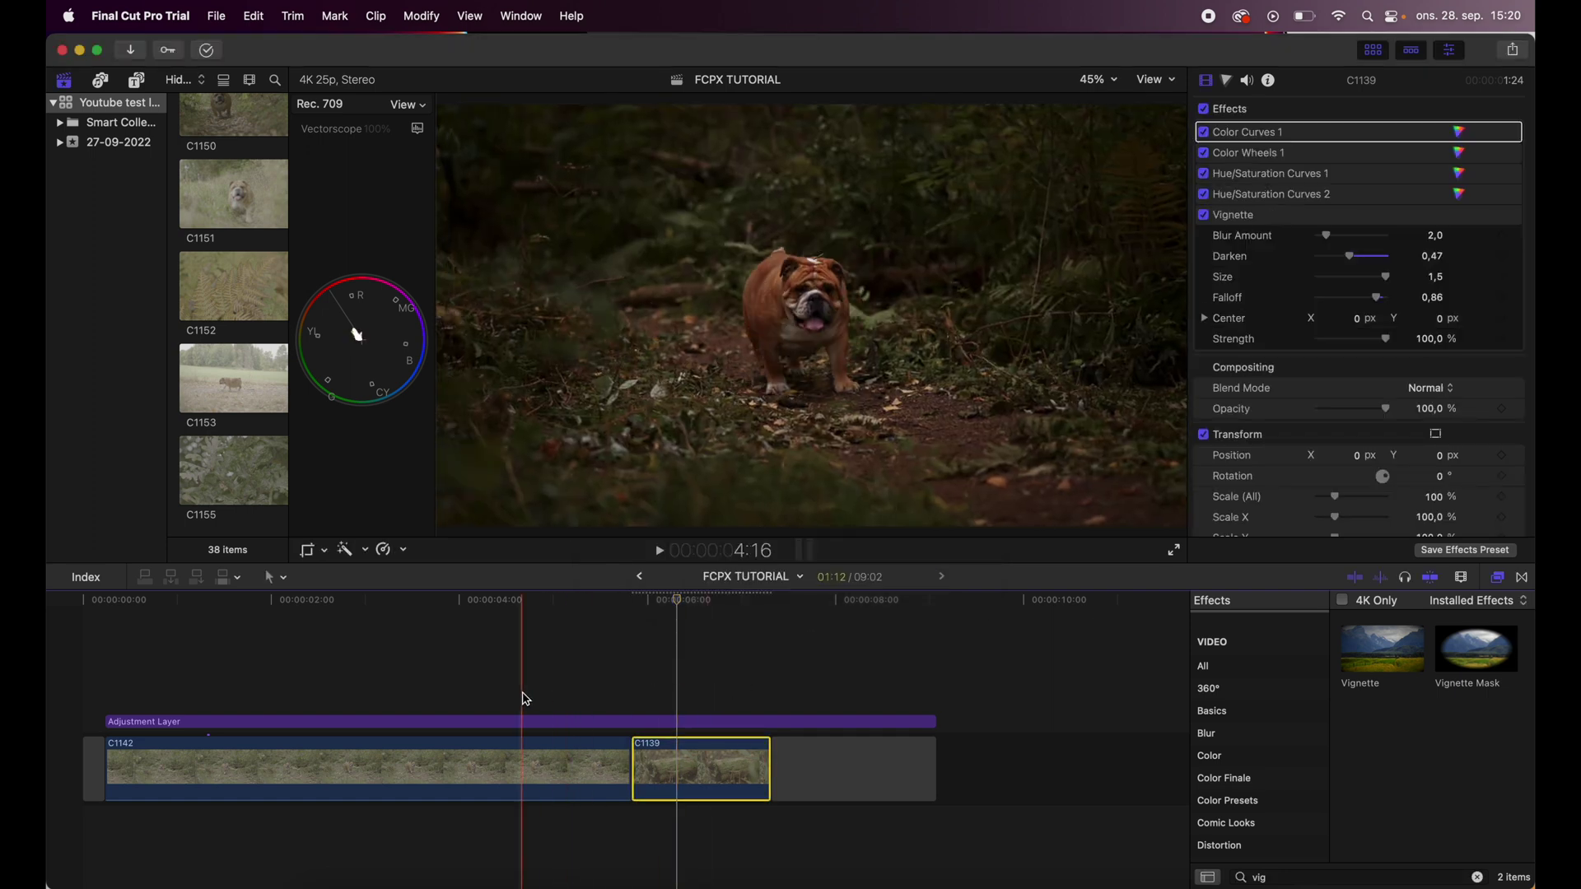
{"action": "left_click", "coordinate": [530, 766]}
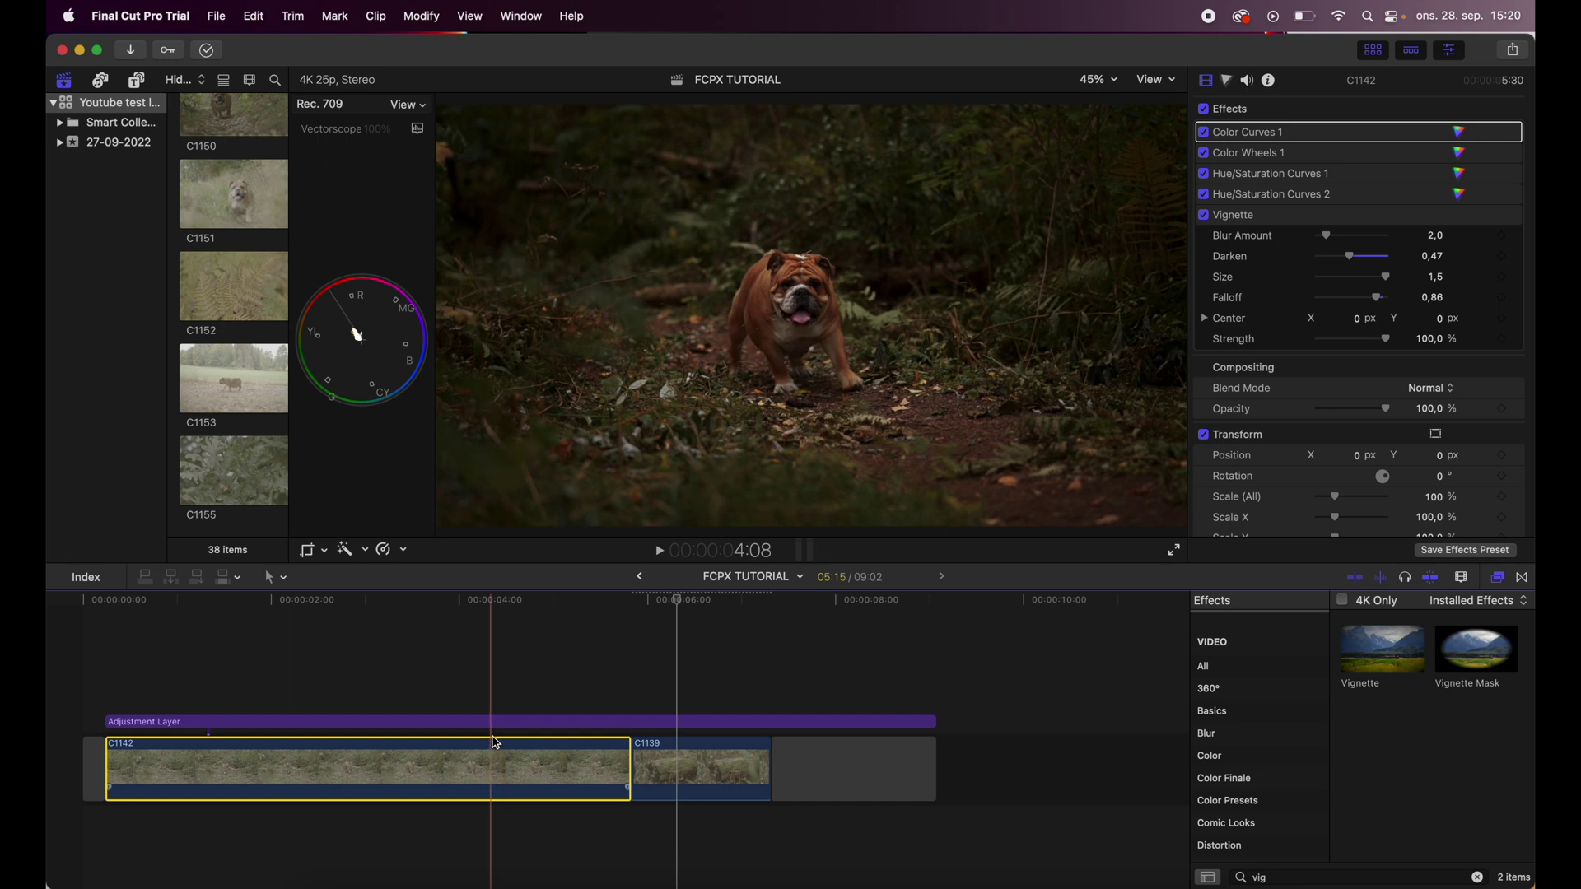
- Nudge the midpoint of C1139's Color Curves 1 luma curve slightly upward
{"action": "left_click", "coordinate": [689, 692]}
{"action": "left_click", "coordinate": [702, 764]}
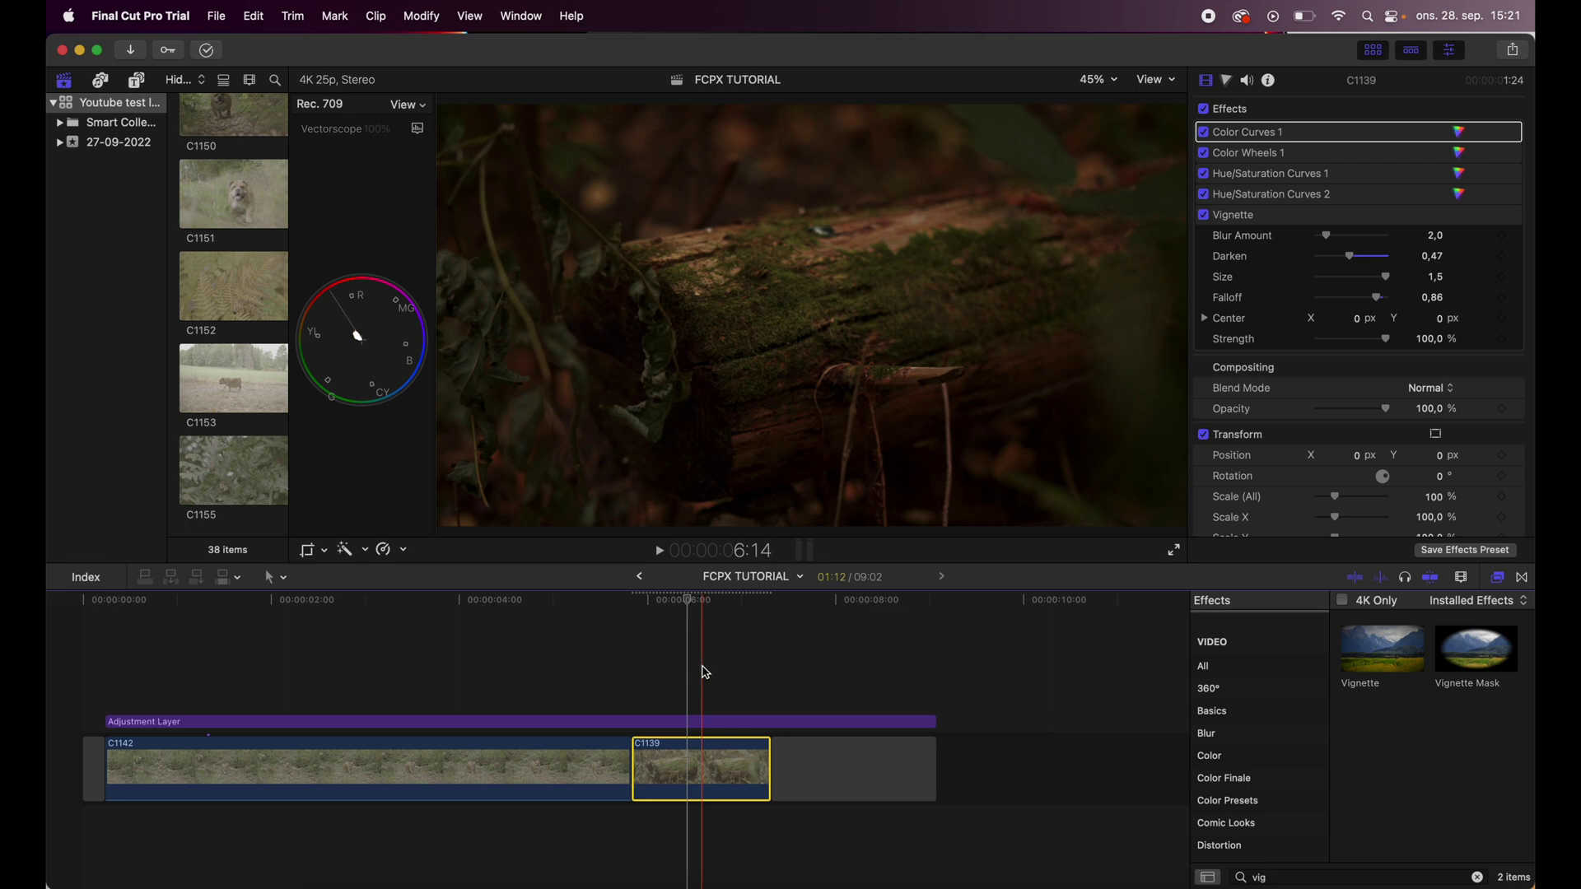
{"action": "left_click", "coordinate": [1299, 136]}
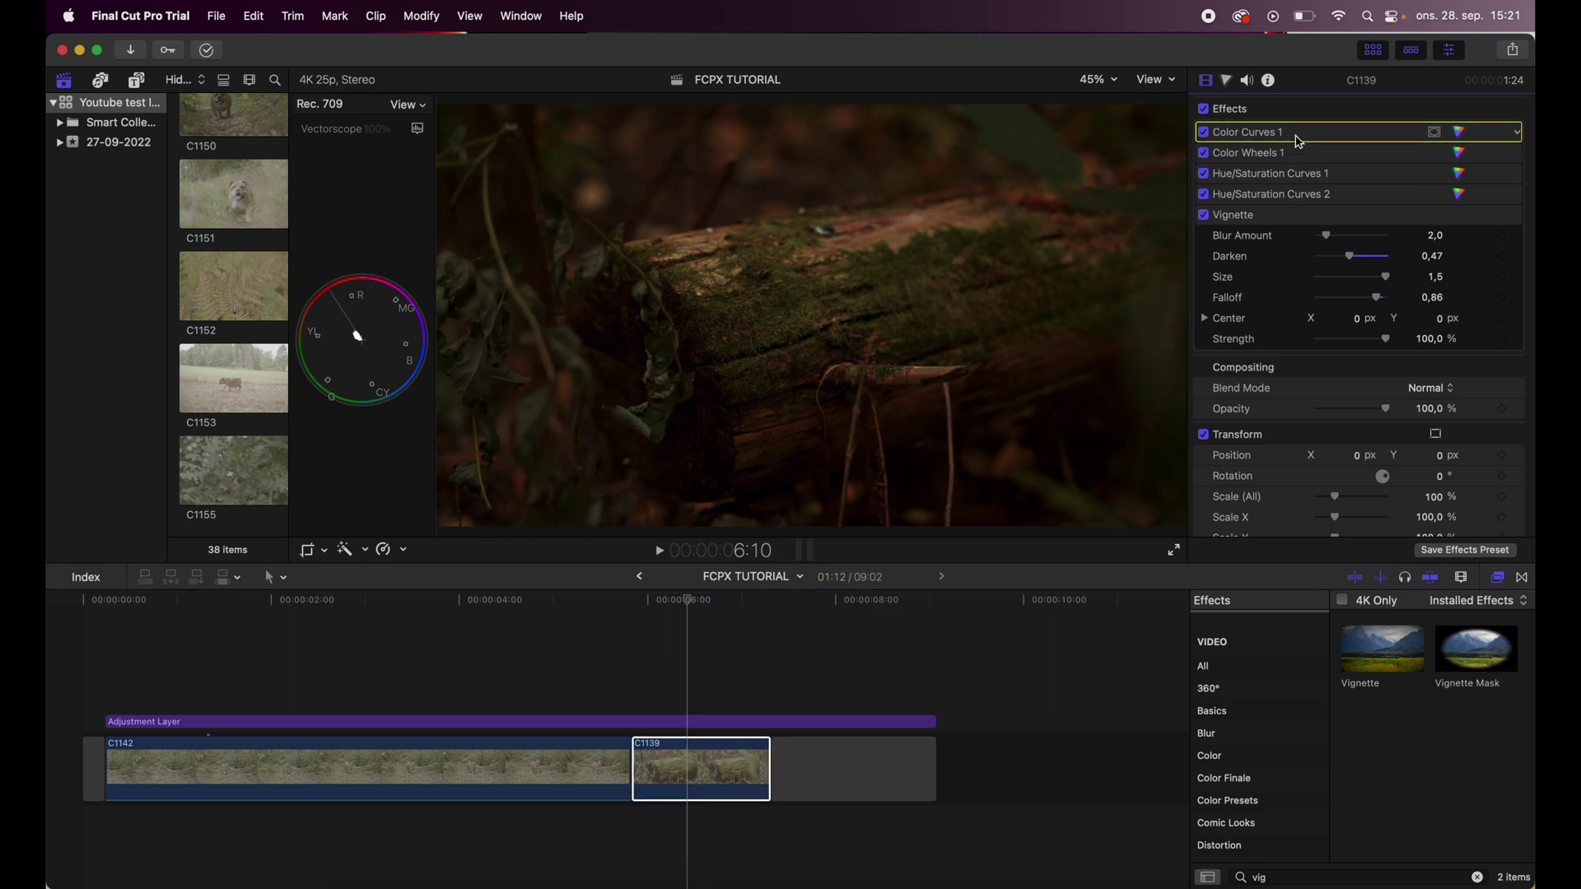
{"action": "left_click", "coordinate": [1458, 136]}
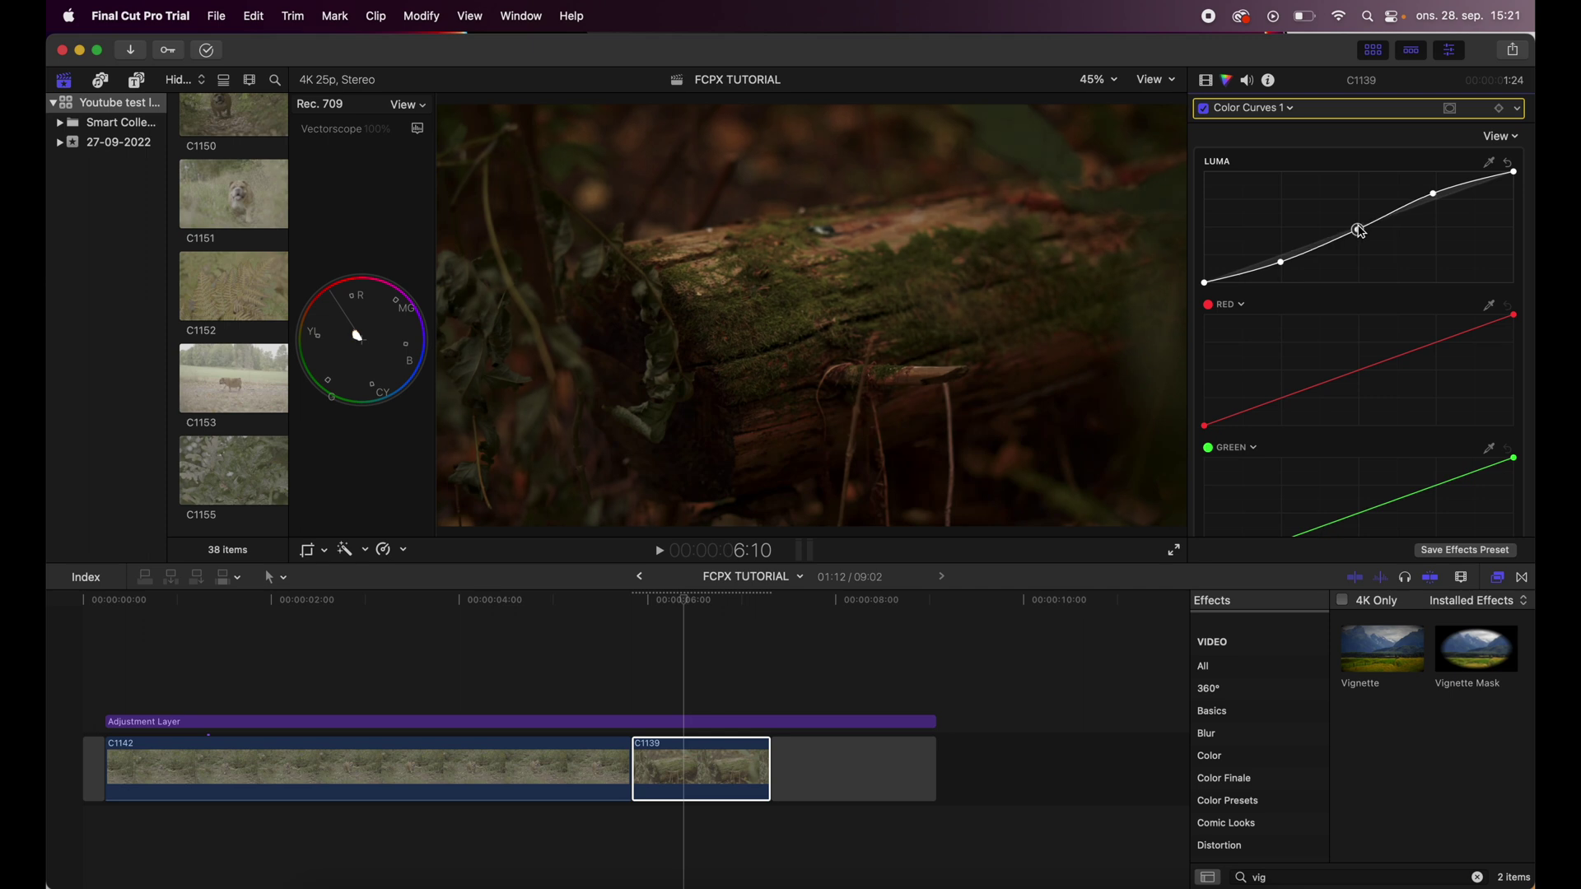
{"action": "left_click_drag", "start_coordinate": [1361, 231], "coordinate": [1360, 229]}
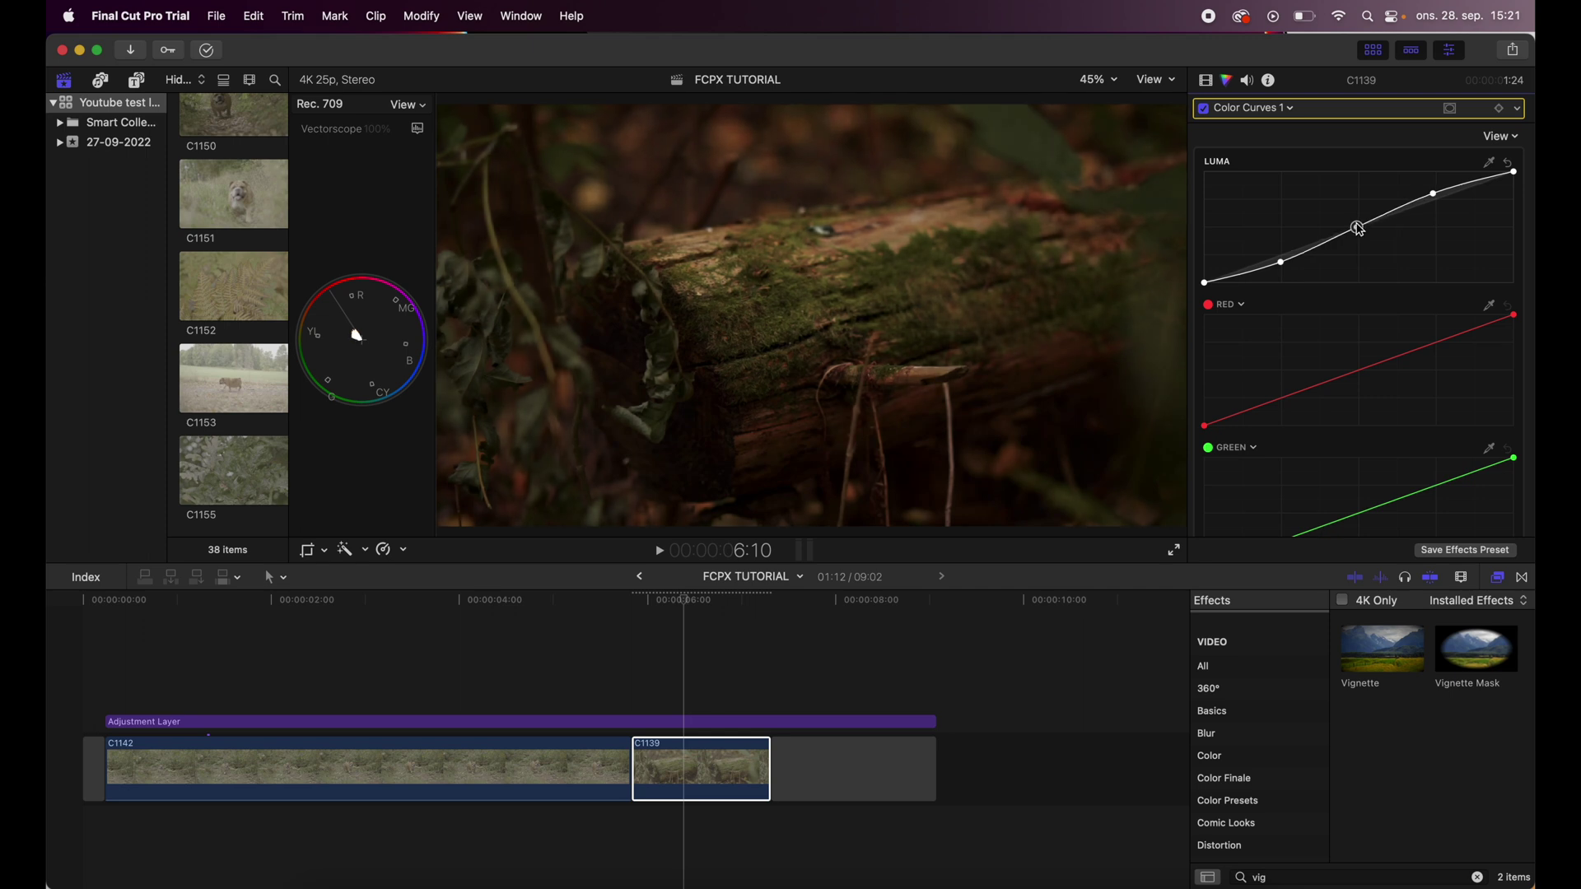
{"action": "left_click", "coordinate": [1216, 115]}
{"action": "left_click", "coordinate": [1275, 147]}
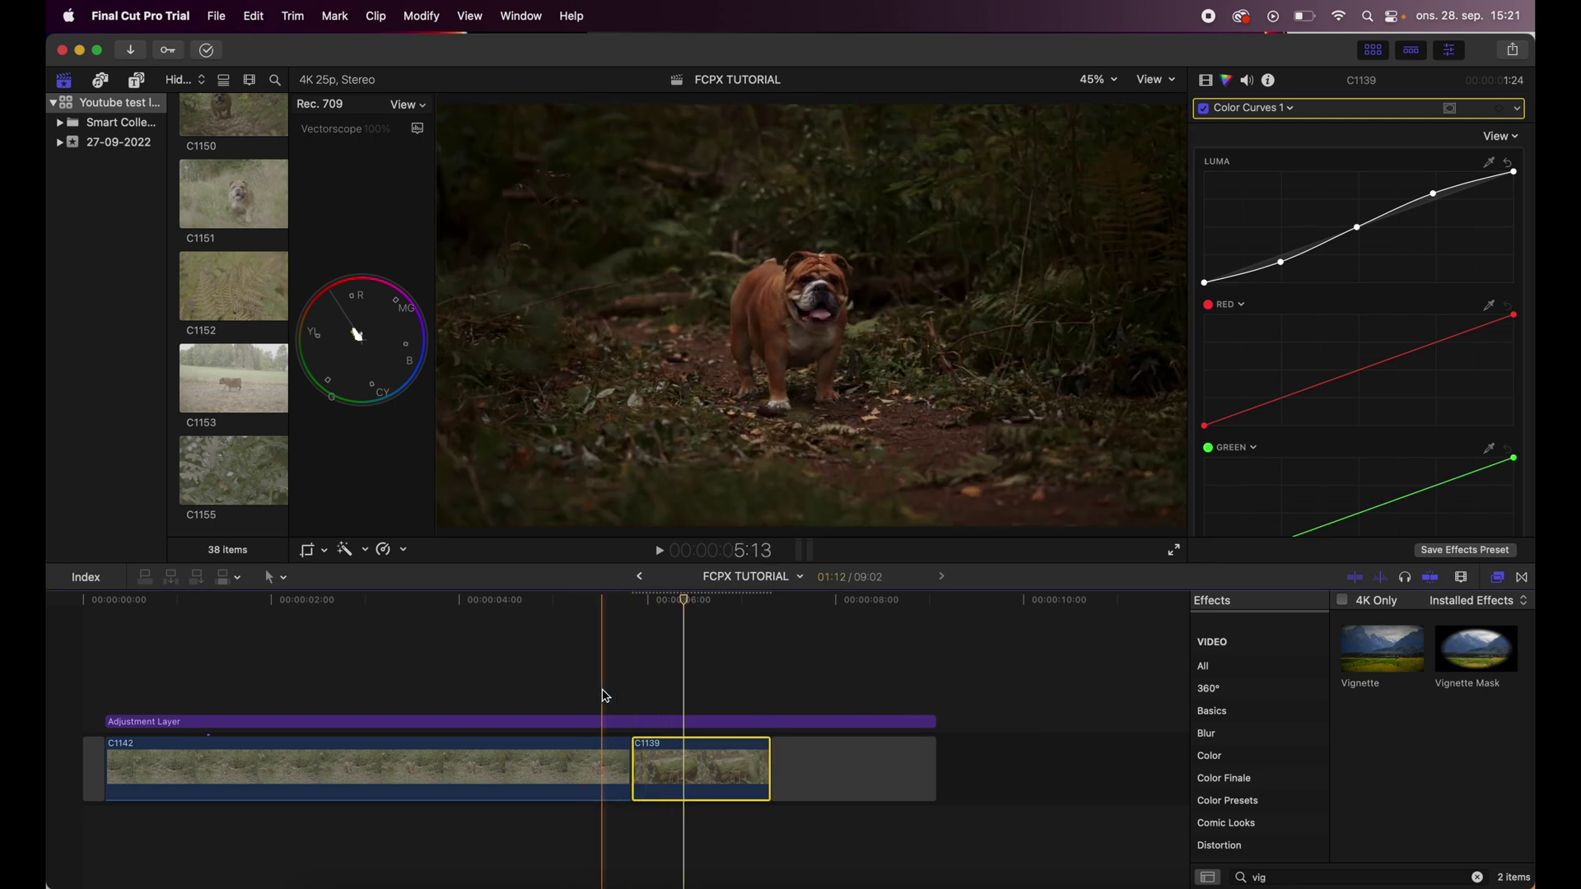
{"action": "left_click", "coordinate": [1271, 109]}
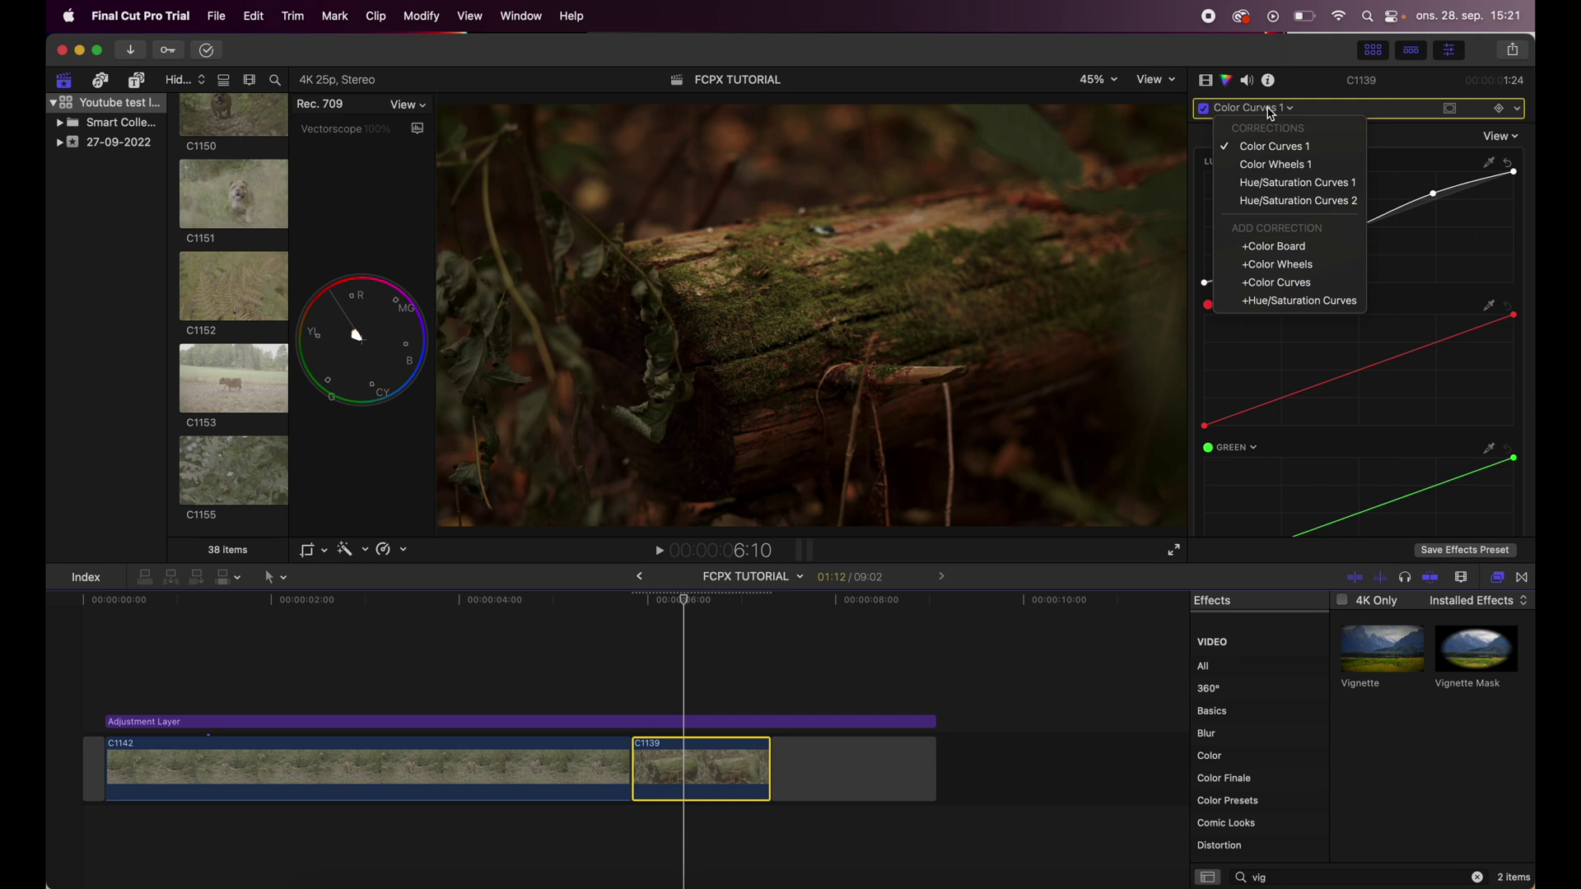
- Show the Color Wheels 1 correction in the inspector and scroll through its controls
{"action": "left_click", "coordinate": [1322, 166]}
{"action": "scroll", "coordinate": [1398, 263], "scroll_direction": "down", "scroll_amount": 5}
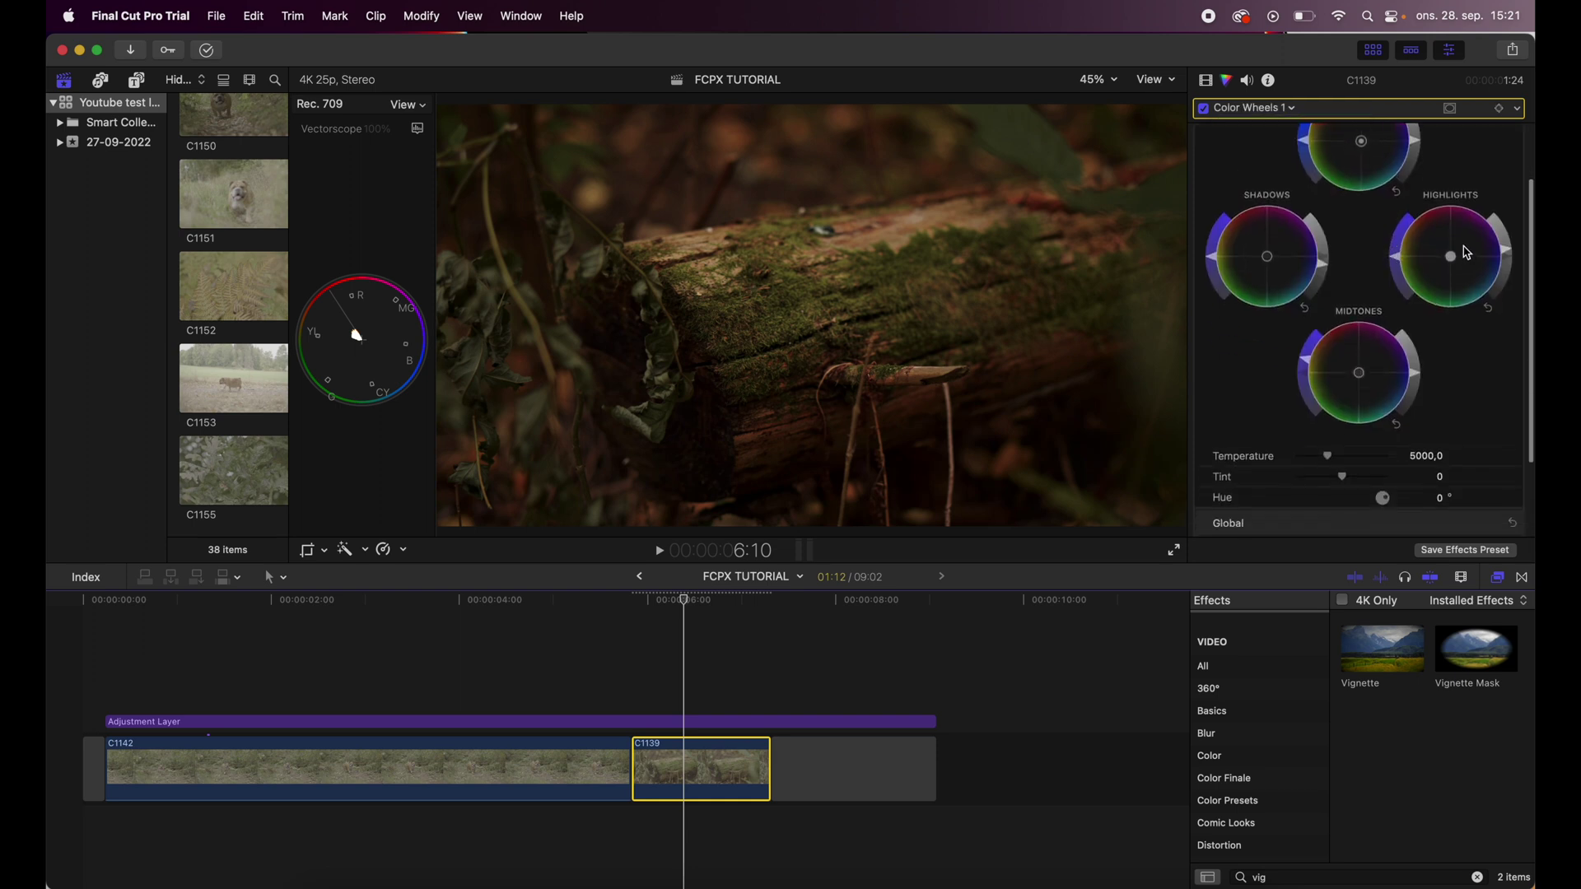
{"action": "scroll", "coordinate": [1371, 211], "scroll_direction": "up", "scroll_amount": 4}
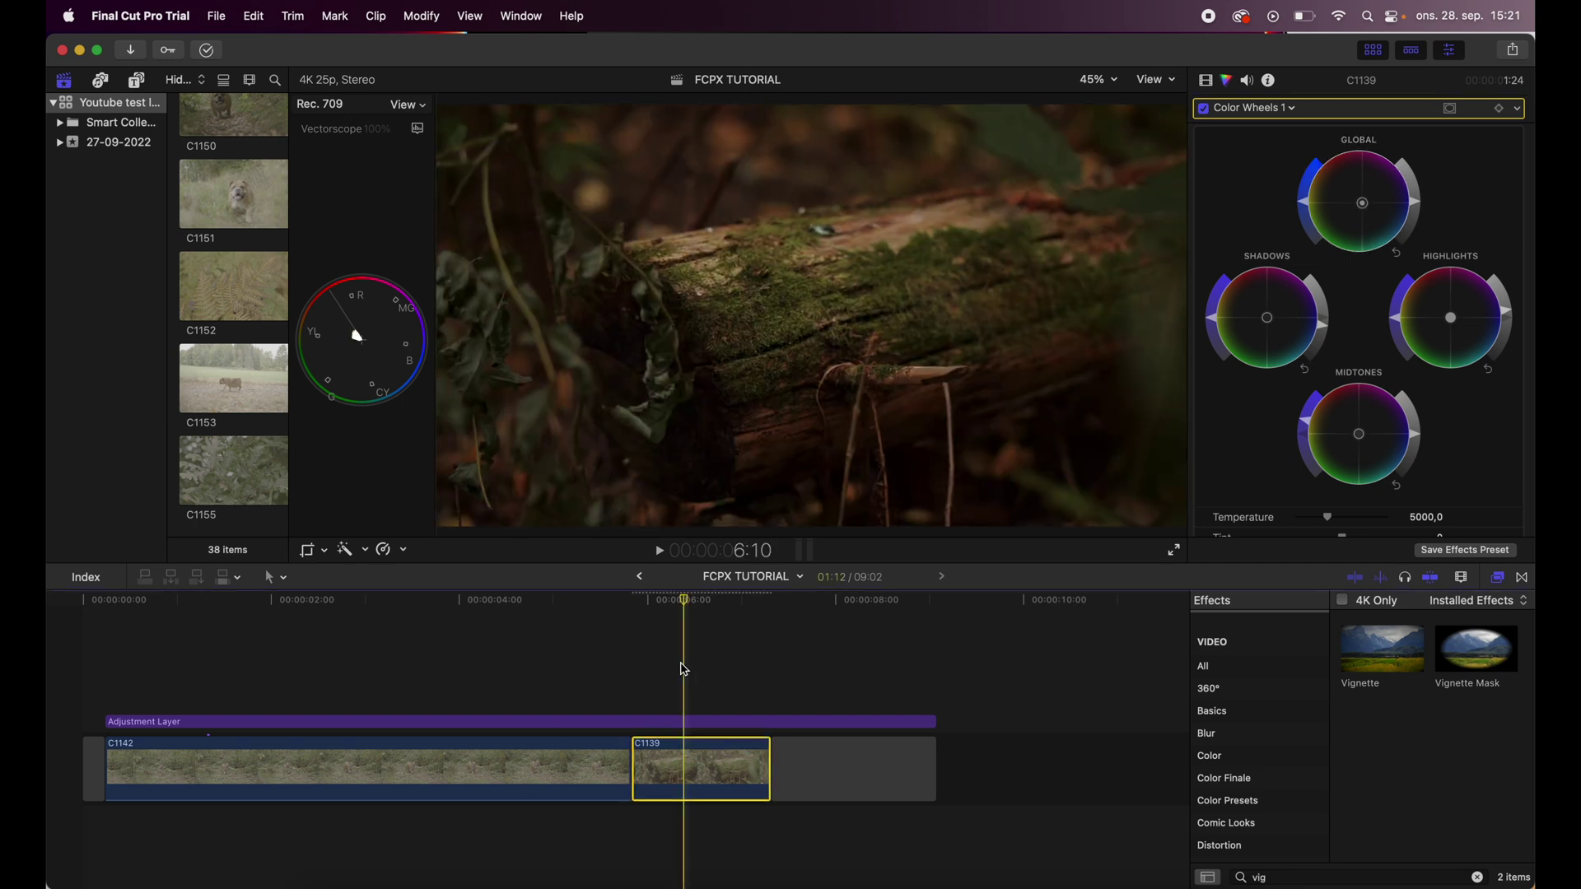
- Inspect the adjustment layer, C1139 and C1142 in turn, ending on the bulldog clip
{"action": "left_click", "coordinate": [319, 722]}
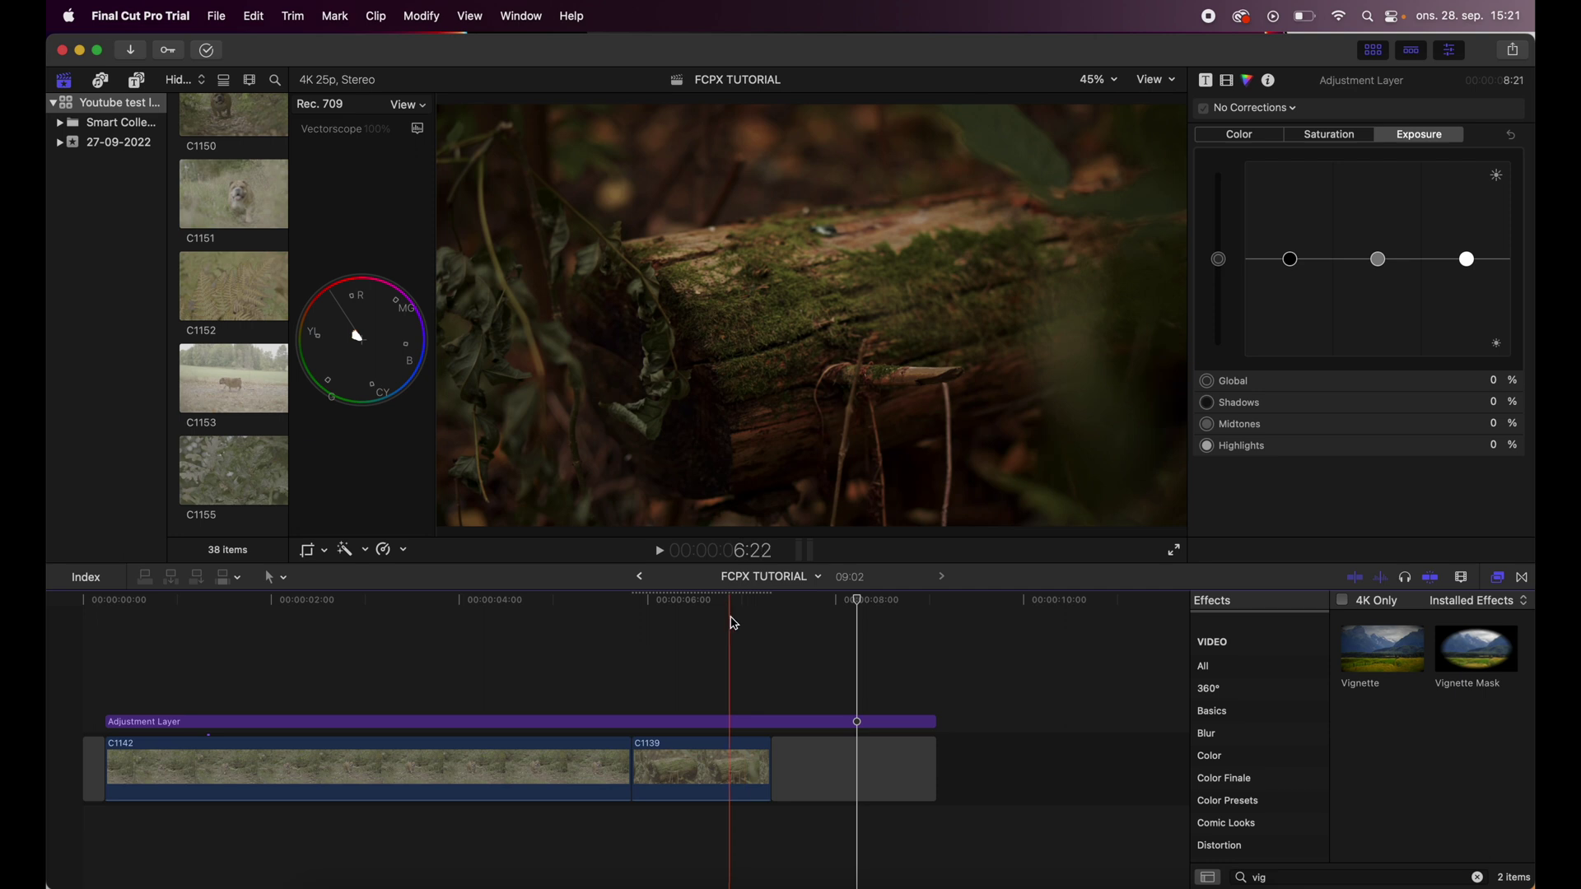
{"action": "left_click", "coordinate": [700, 770]}
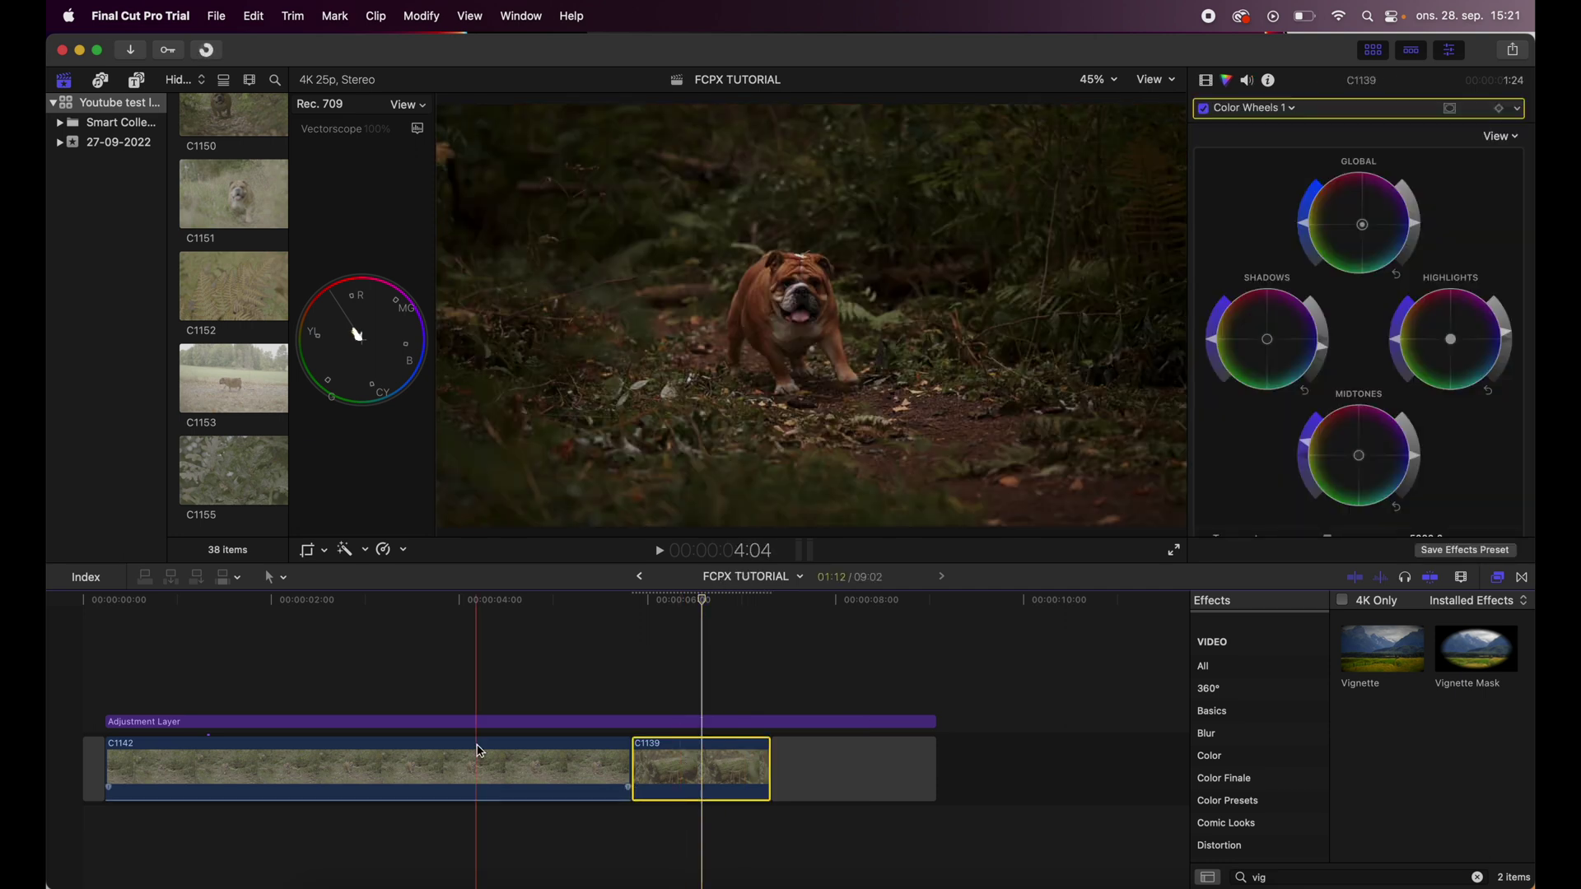
{"action": "left_click", "coordinate": [494, 671]}
{"action": "left_click", "coordinate": [492, 790]}
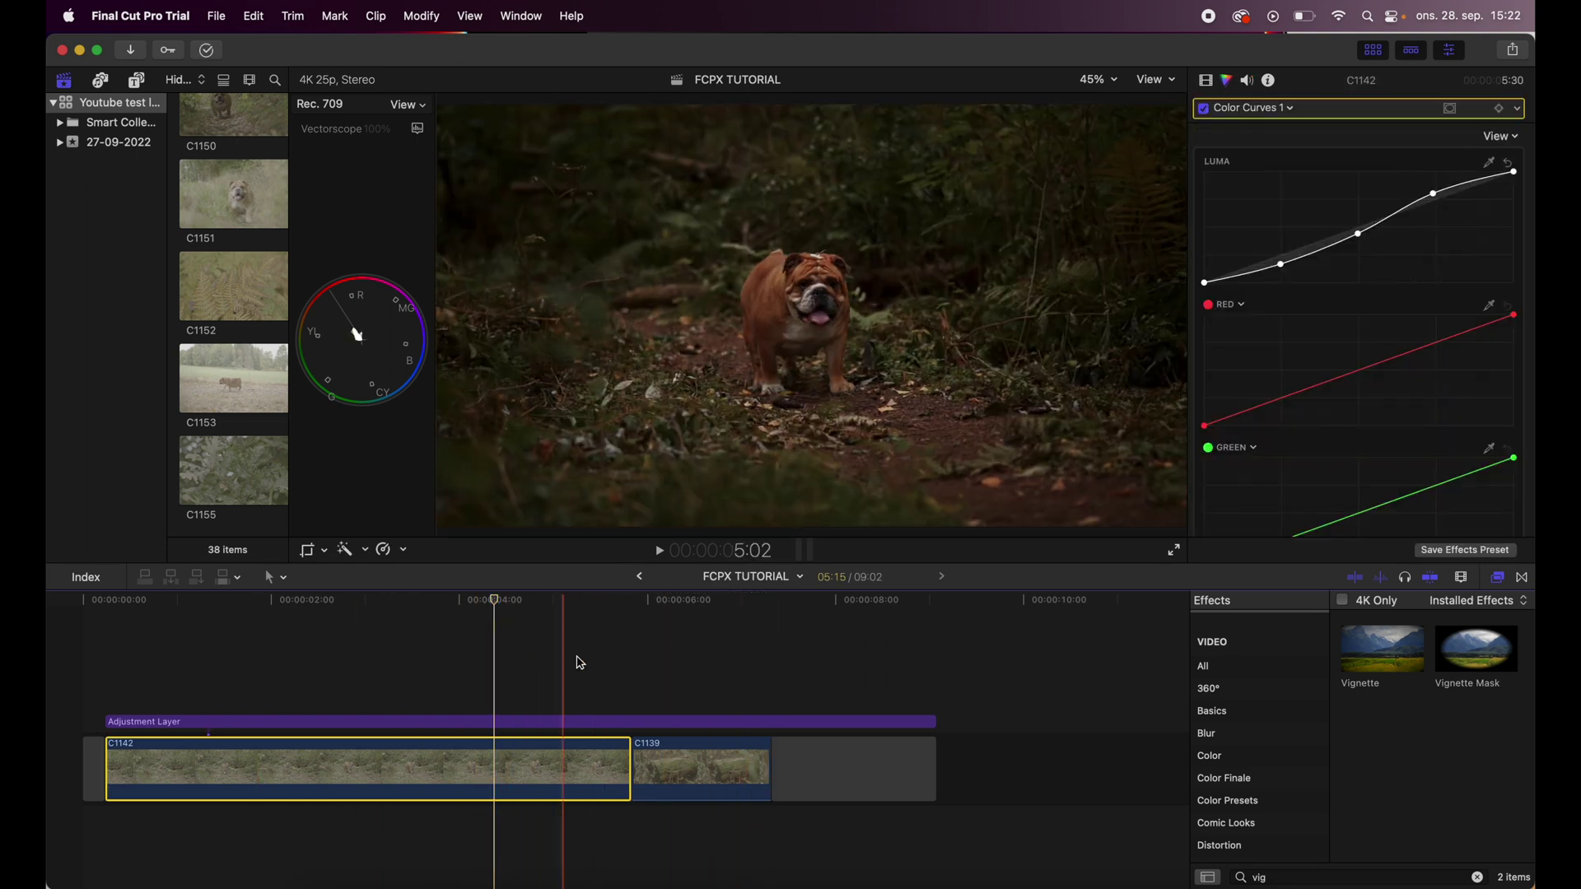
{"action": "left_click", "coordinate": [568, 722]}
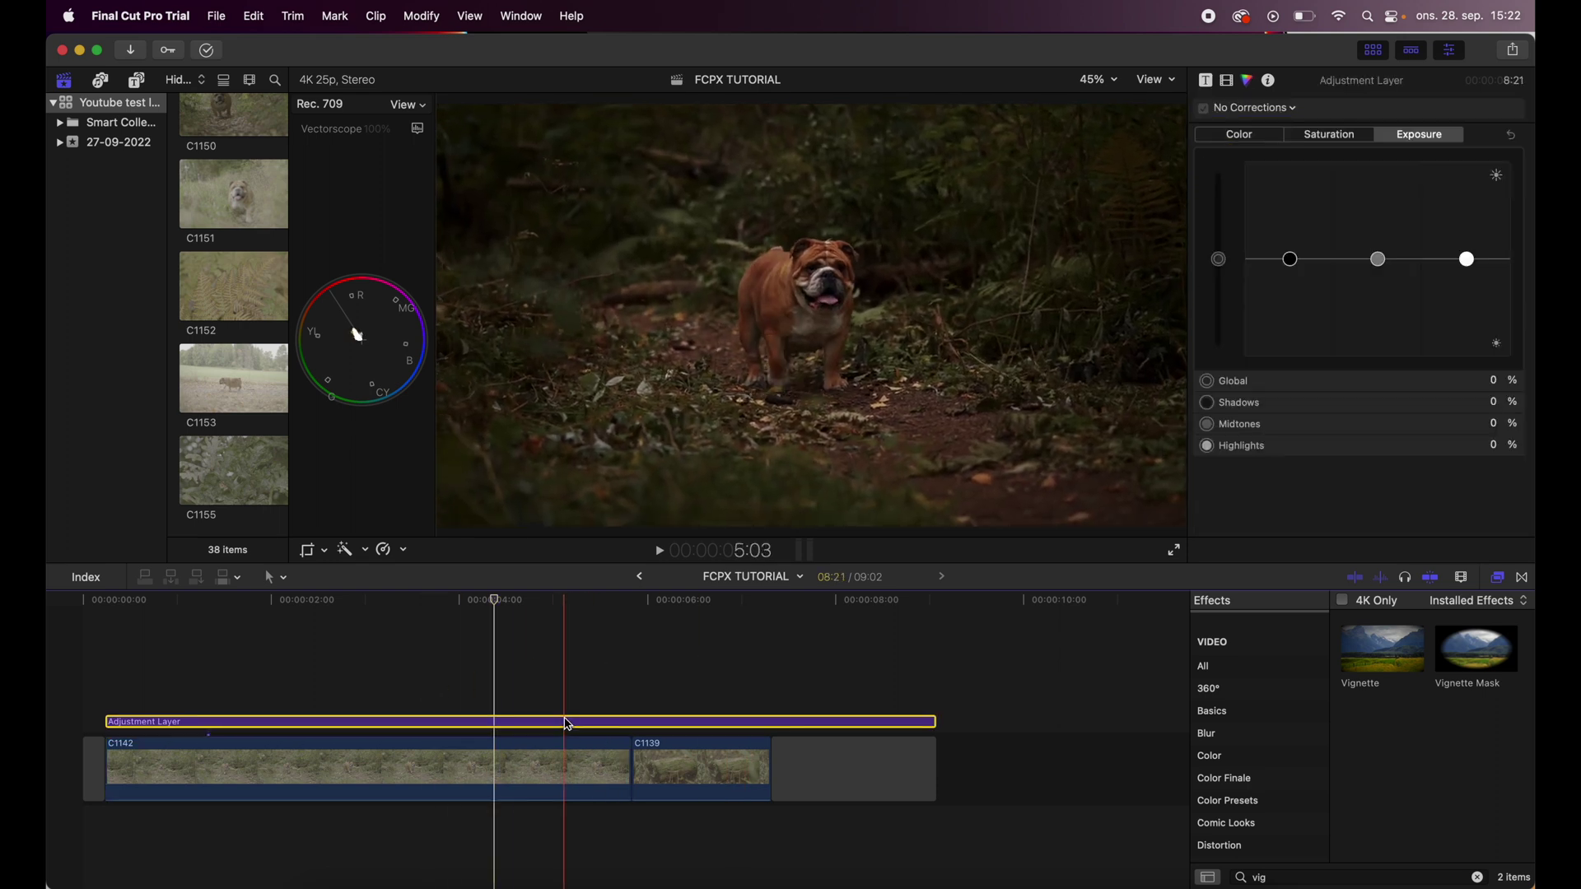
{"action": "left_click", "coordinate": [503, 786]}
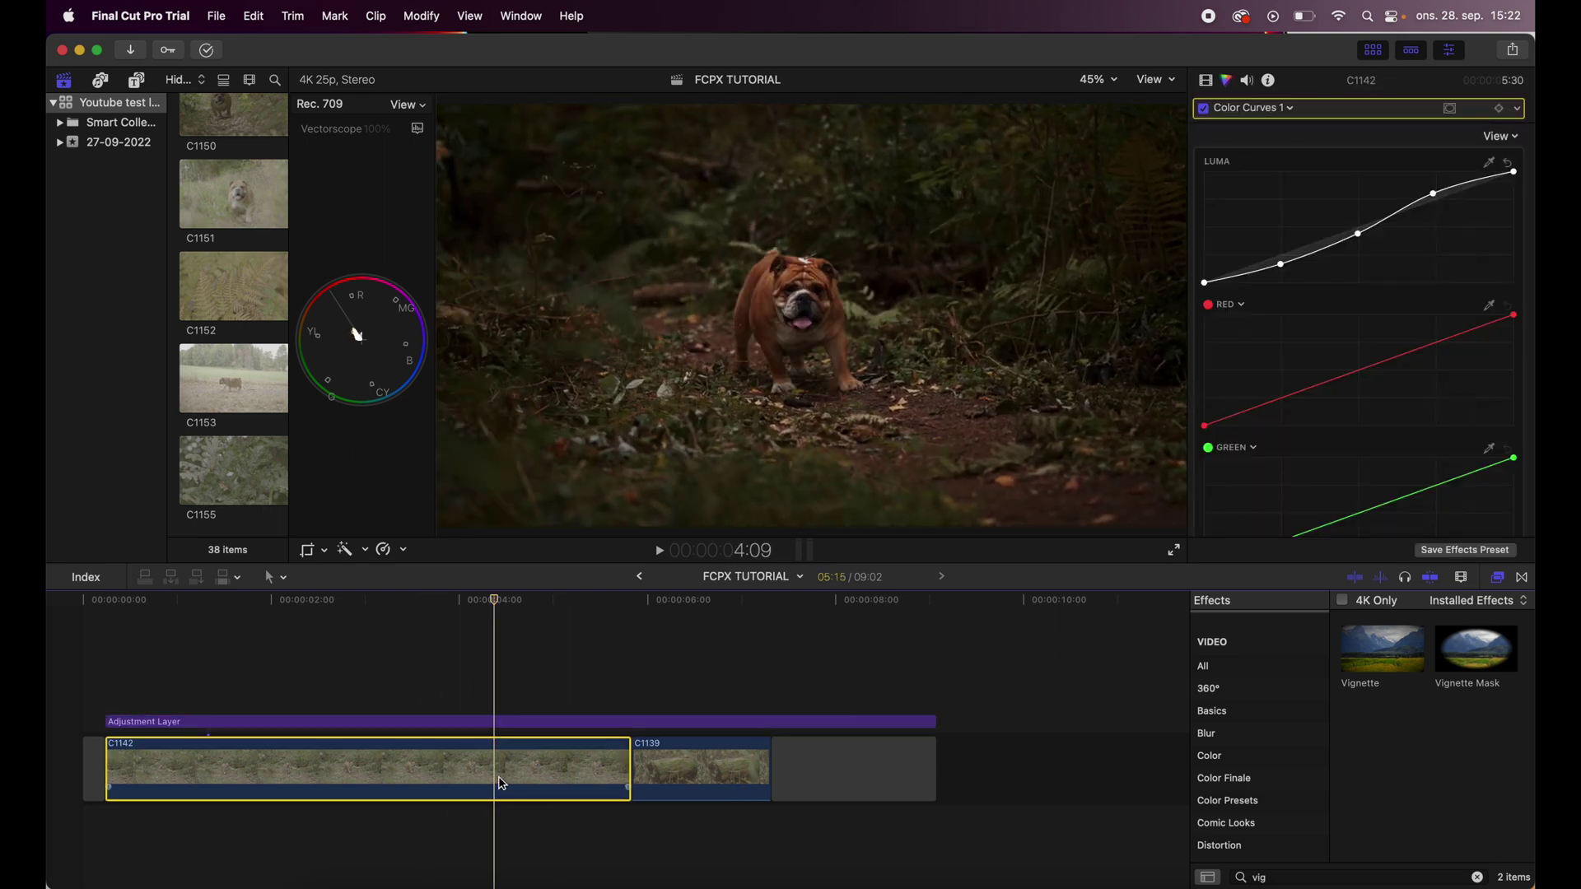
- Duplicate C1142 above the adjustment layer with its effects disabled and its start trimmed later
{"action": "left_click_drag", "start_coordinate": [503, 785], "coordinate": [495, 594]}
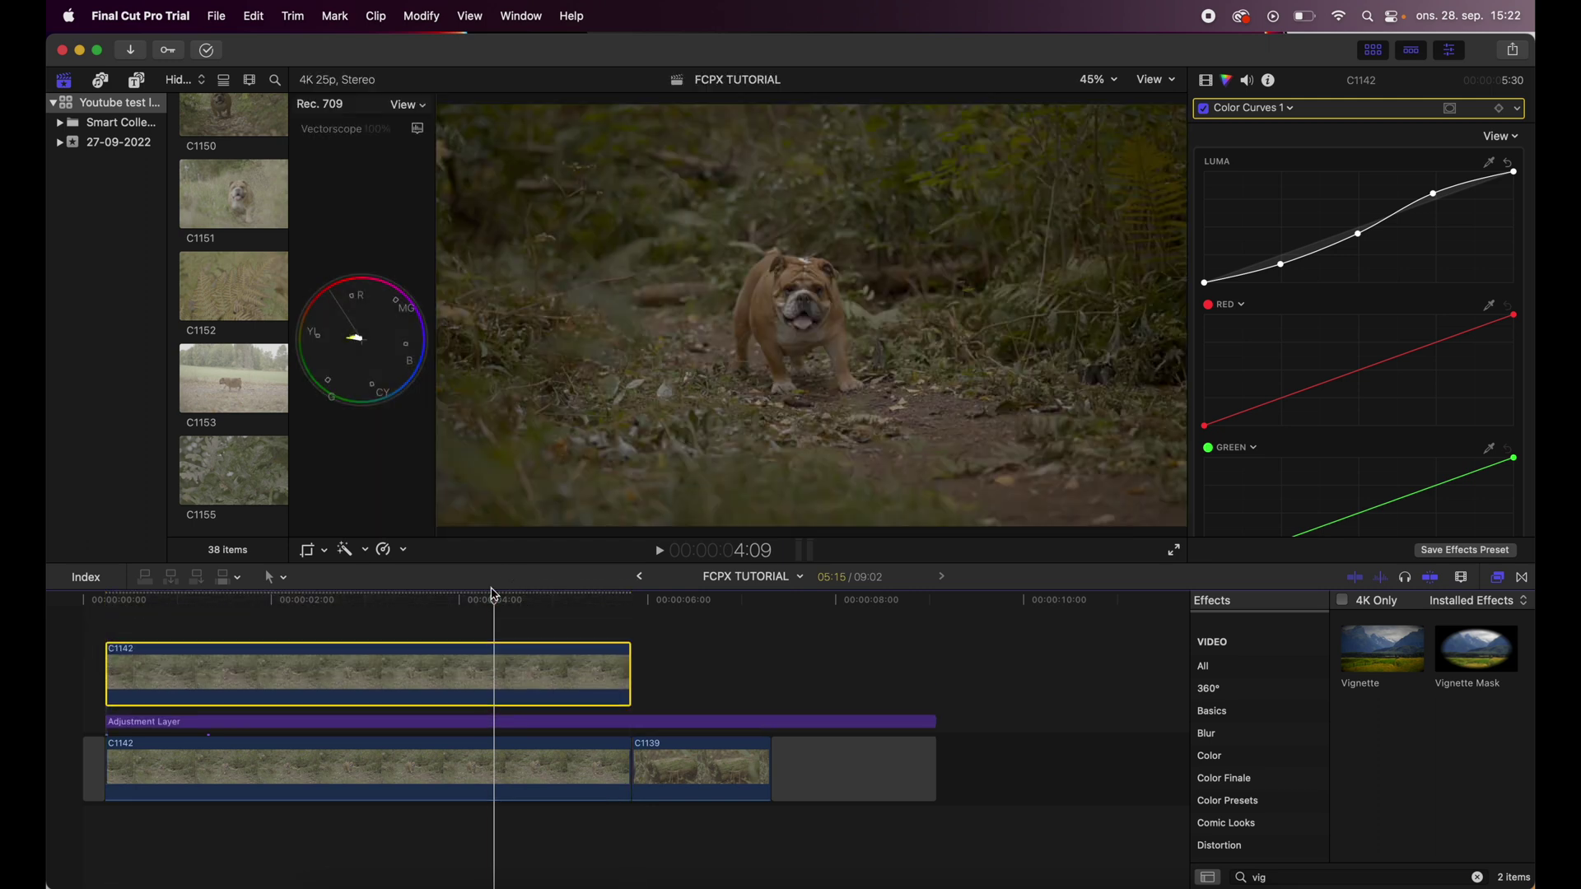
{"action": "left_click", "coordinate": [1207, 82]}
{"action": "left_click", "coordinate": [1205, 110]}
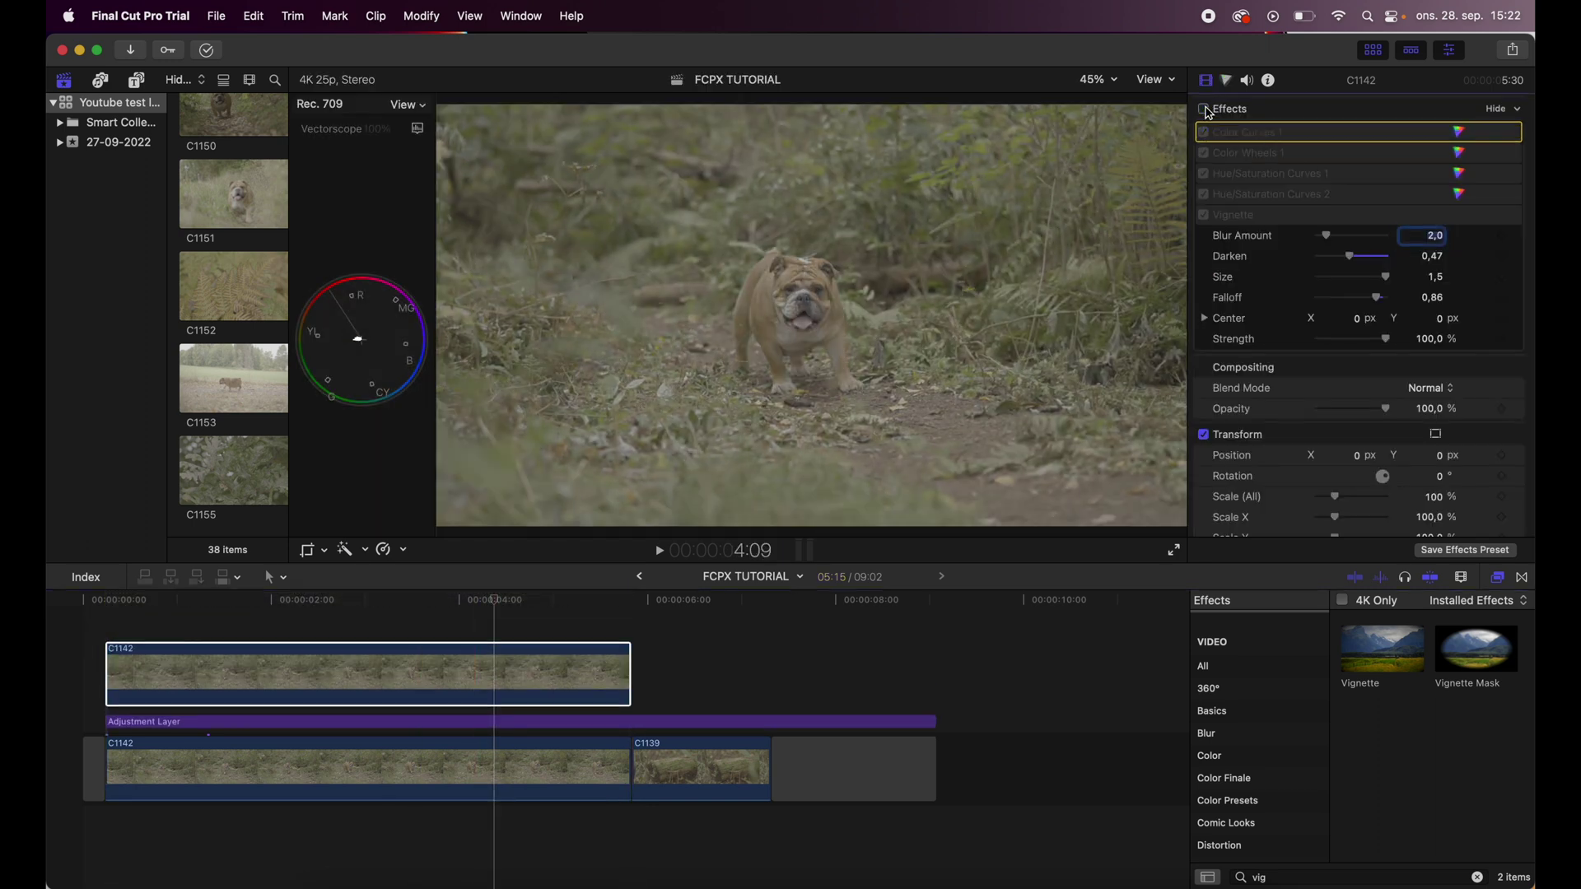
{"action": "left_click_drag", "start_coordinate": [110, 672], "coordinate": [404, 672]}
- Play the section back repeatedly to compare the ungraded and graded bulldog footage
{"action": "left_click", "coordinate": [356, 671]}
{"action": "key", "text": "space"}
{"action": "left_click", "coordinate": [359, 670]}
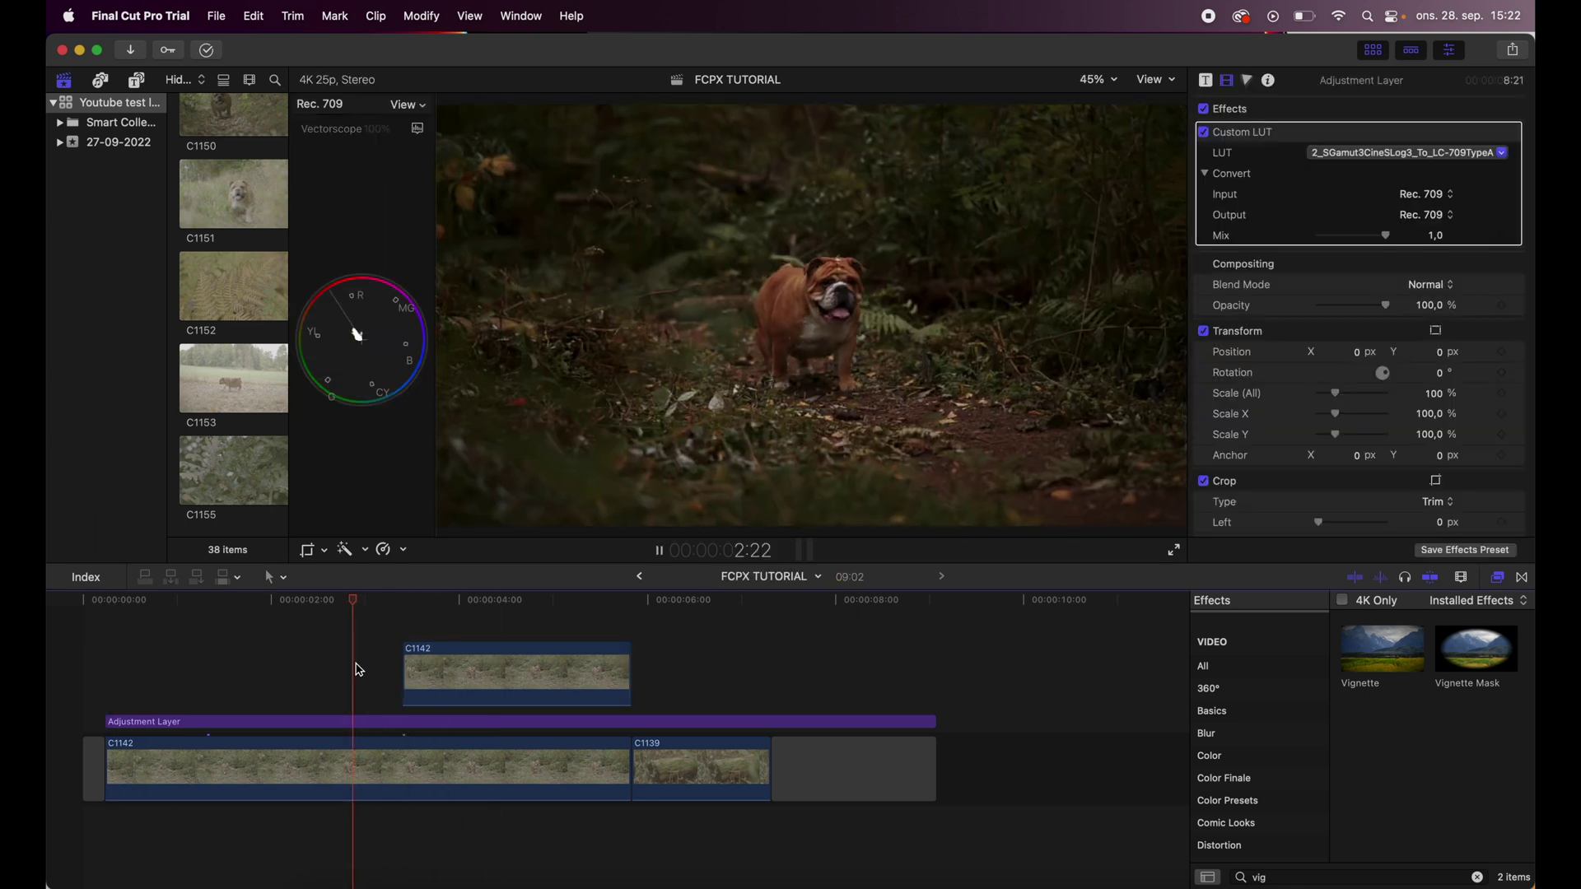
{"action": "left_click", "coordinate": [359, 669]}
{"action": "key", "text": "space"}
{"action": "left_click", "coordinate": [144, 650]}
{"action": "key", "text": "space"}
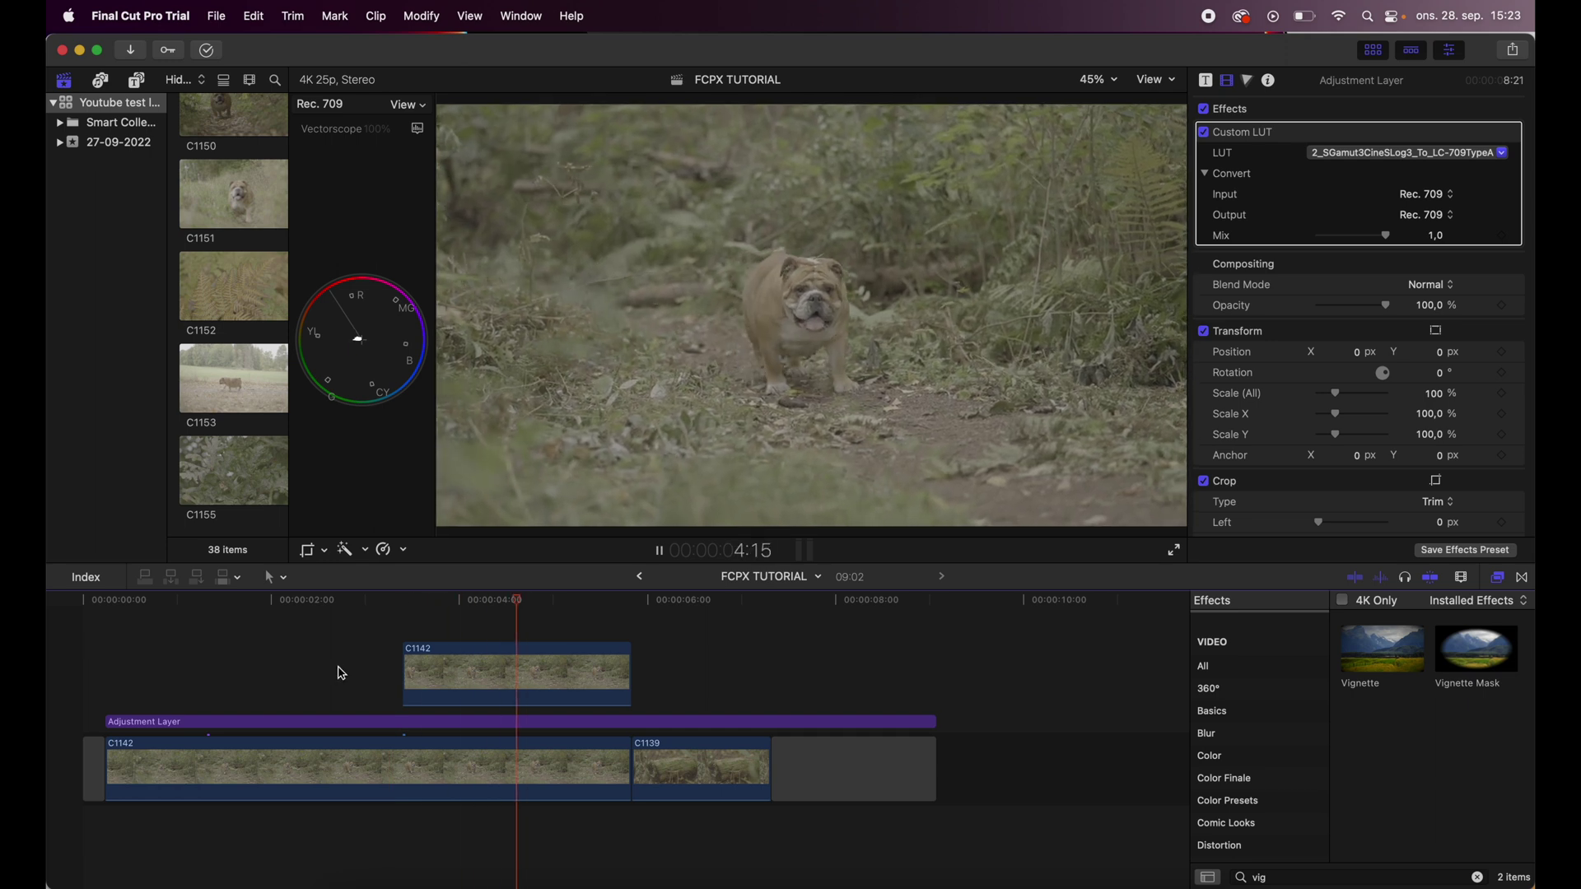
{"action": "left_click", "coordinate": [331, 621]}
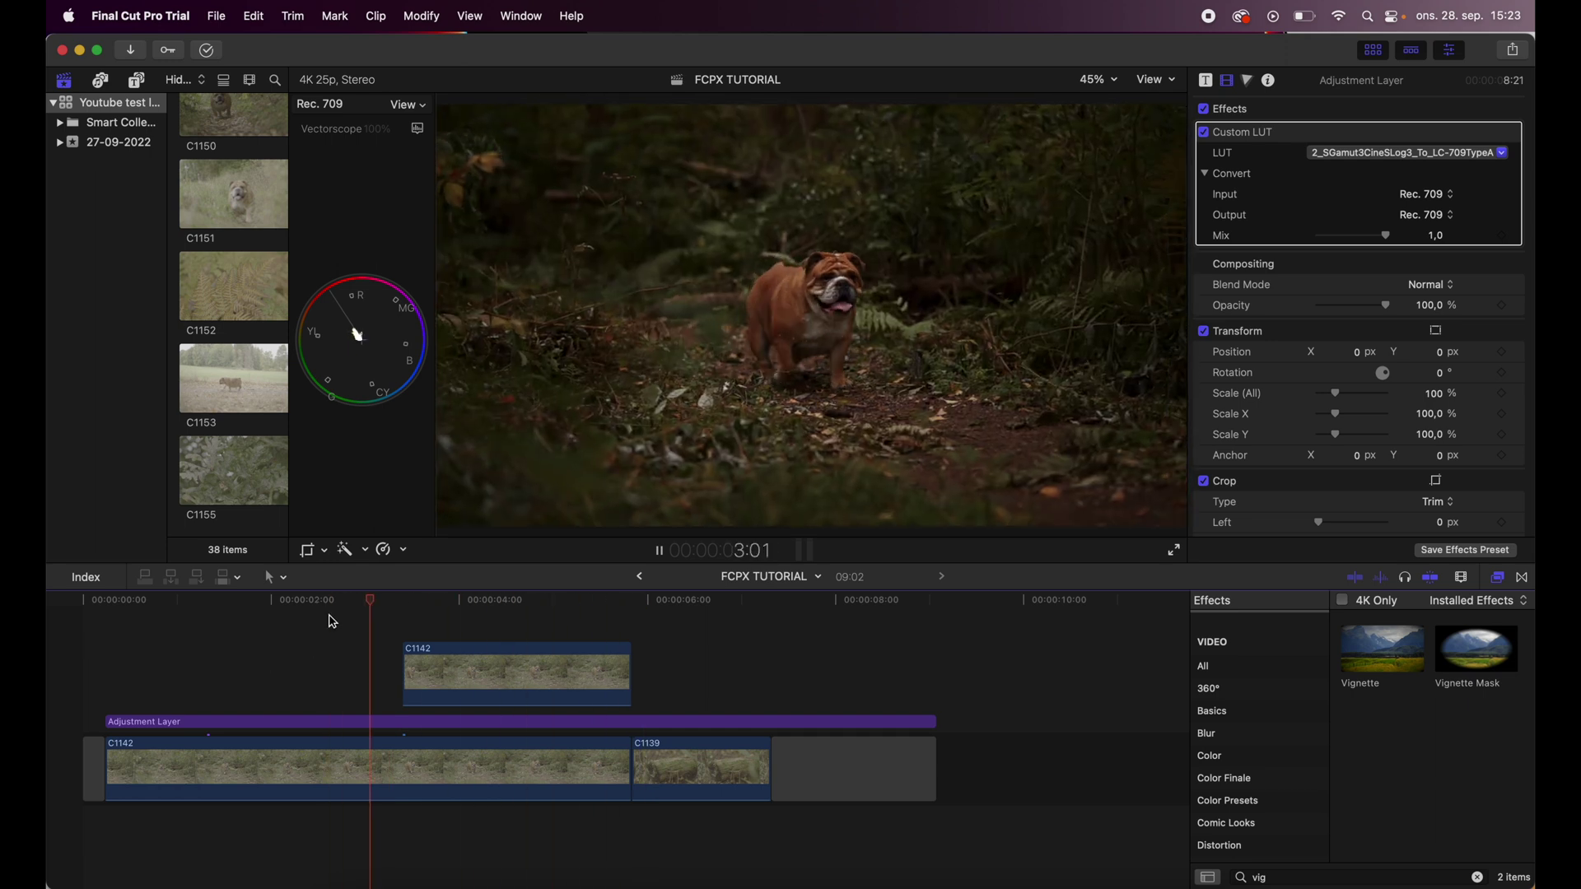
{"action": "key", "text": "space"}
{"action": "left_click", "coordinate": [303, 616]}
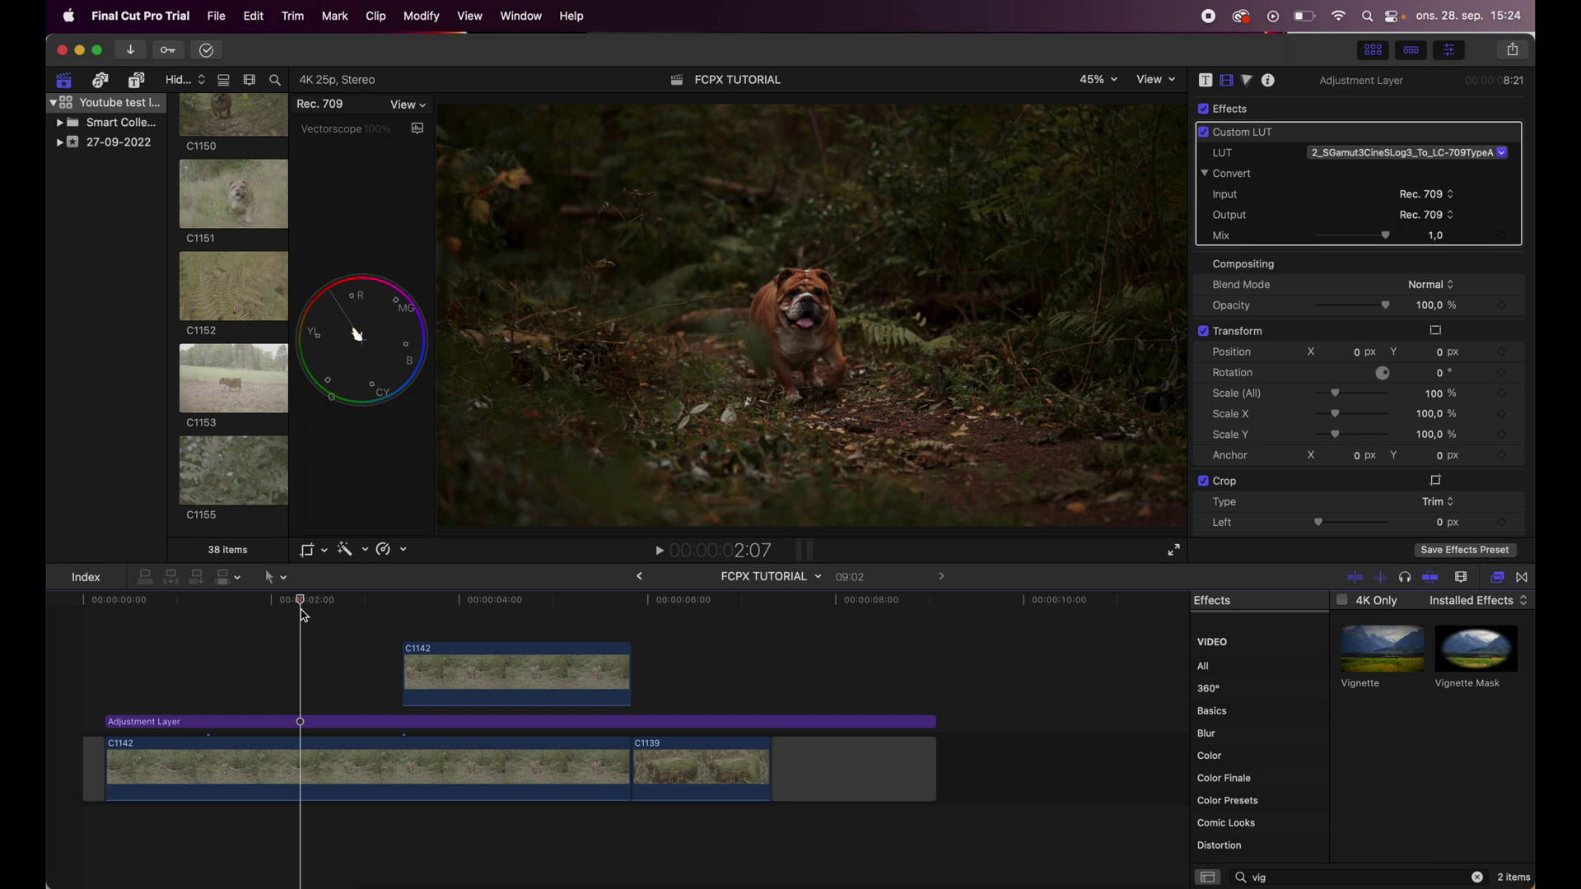
{"action": "key", "text": "space"}
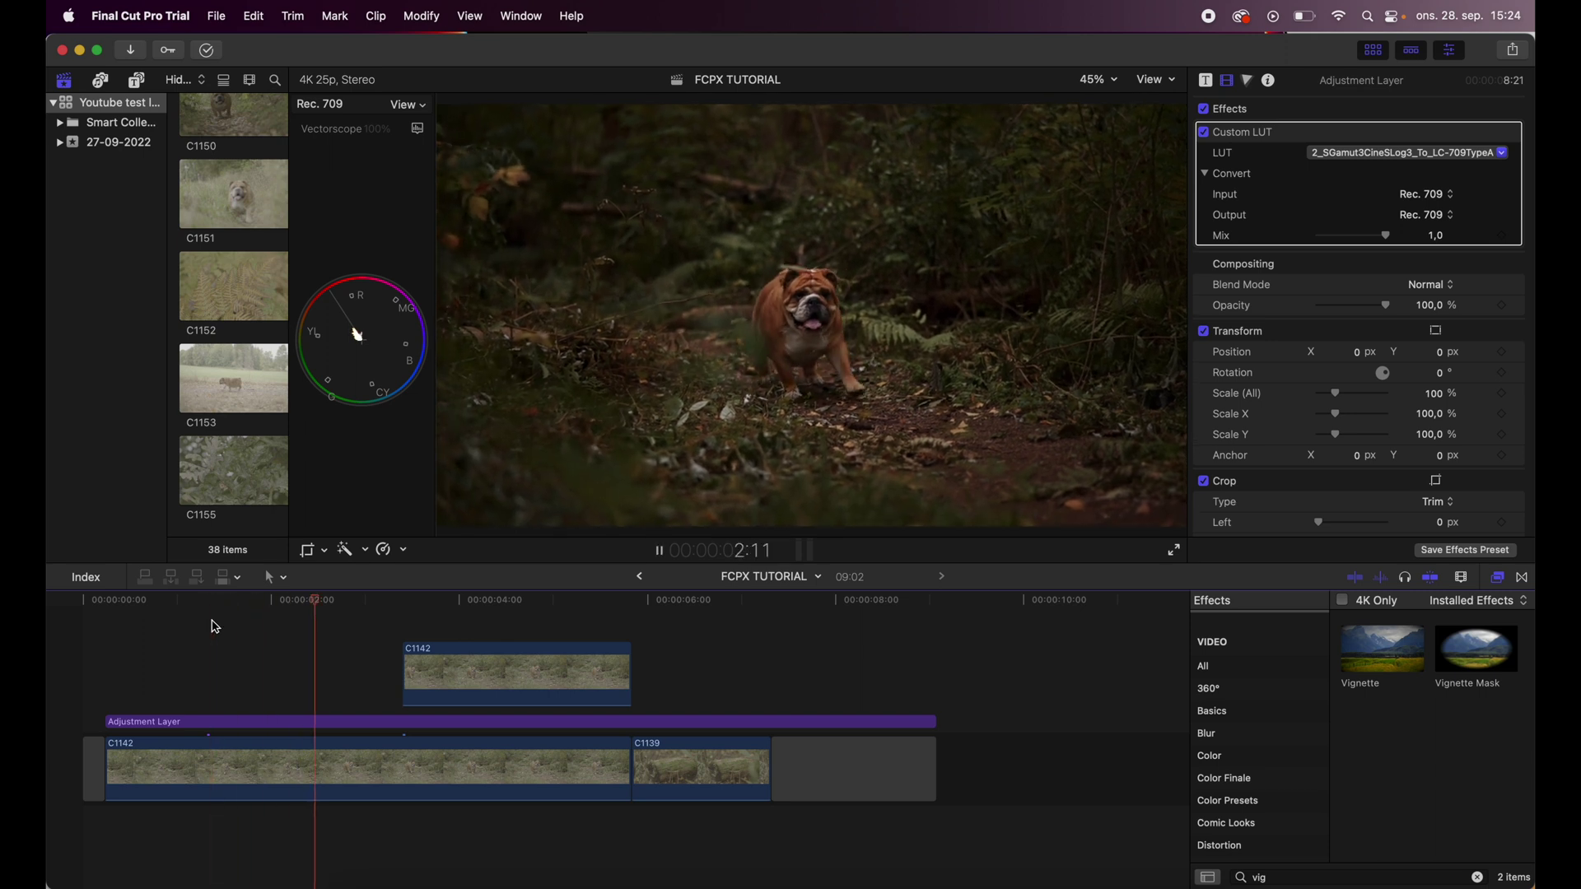
{"action": "key", "text": "space"}
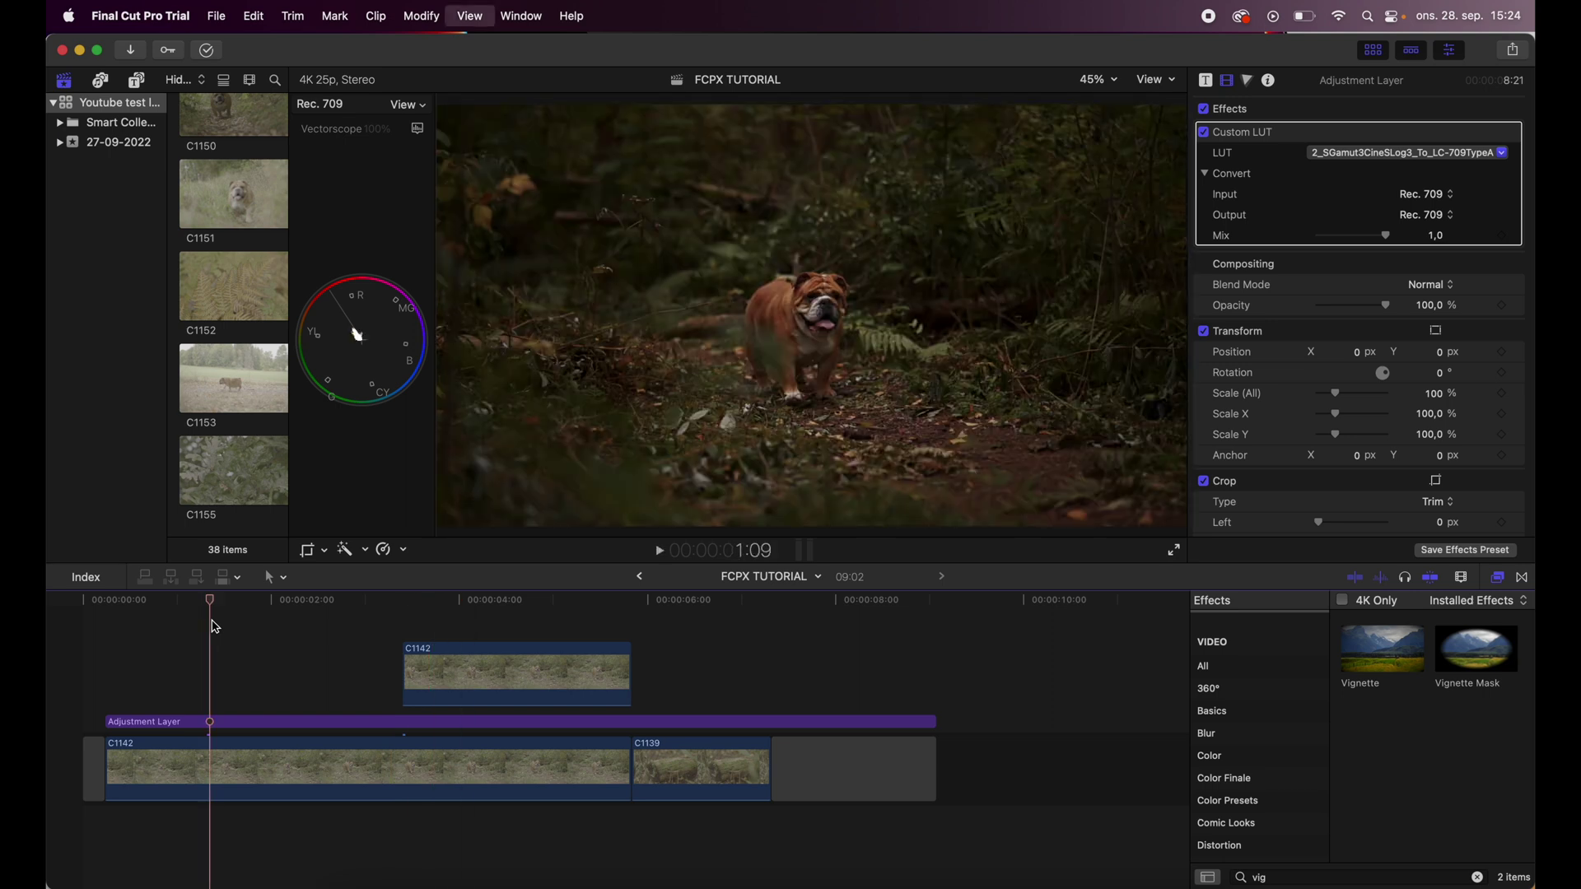
{"action": "key", "text": "space"}
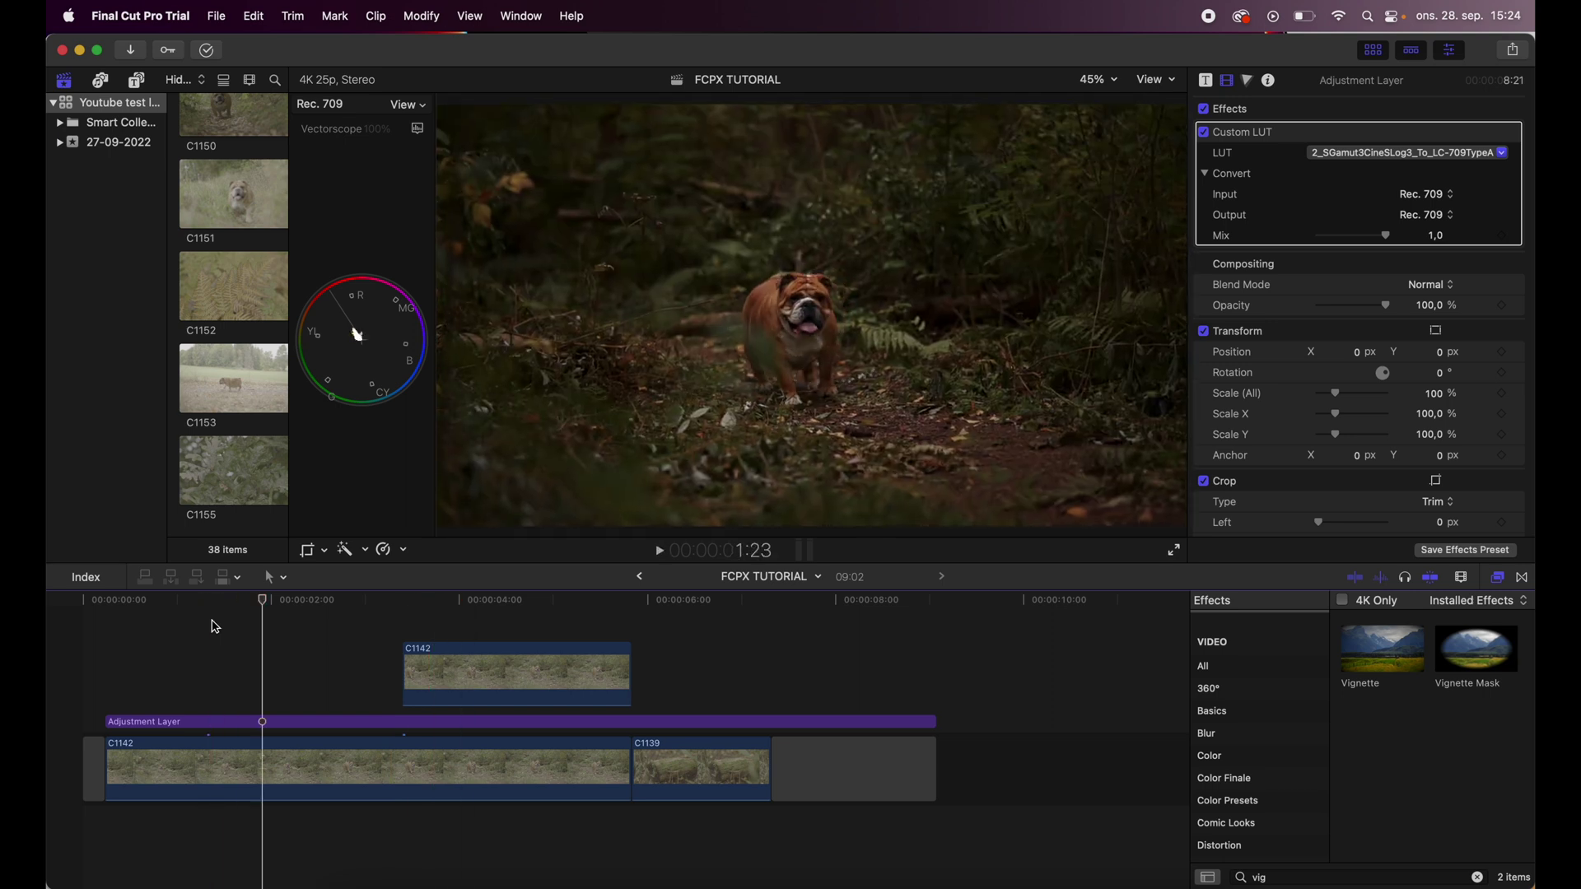